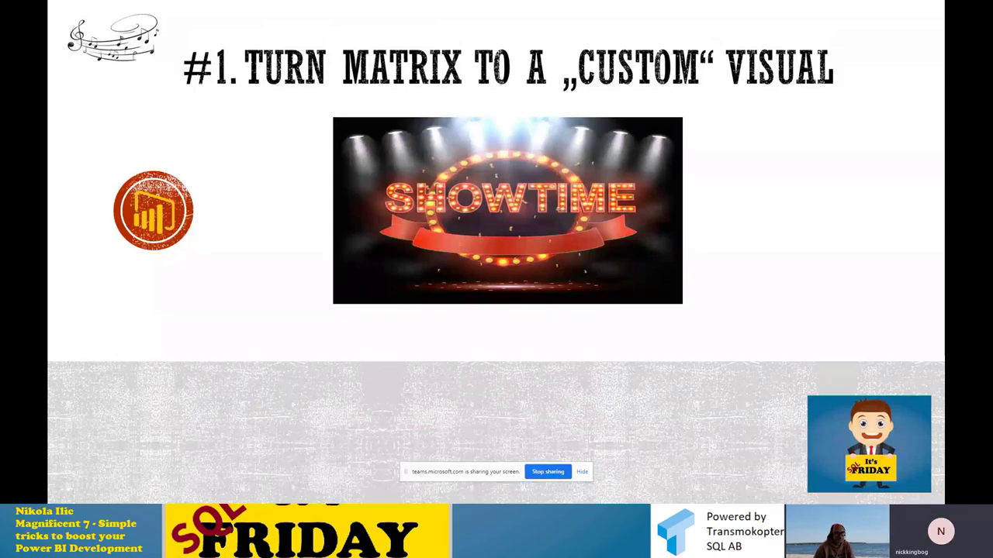
Step: Switch to the Power BI report and turn on background color conditional formatting for Sales Amt in the brand-by-month matrix
key(alt+Tab)
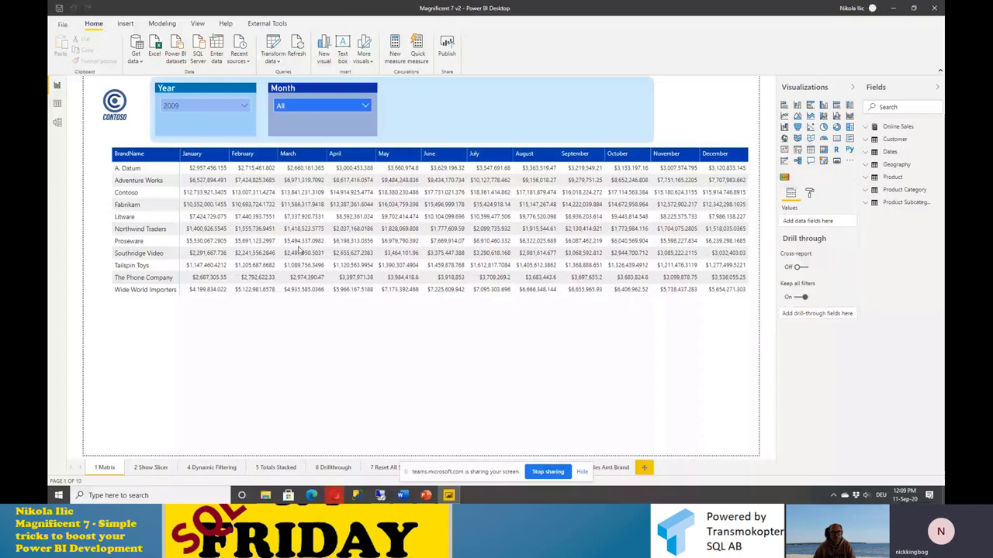
mouse_move(254, 170)
click(654, 298)
click(809, 193)
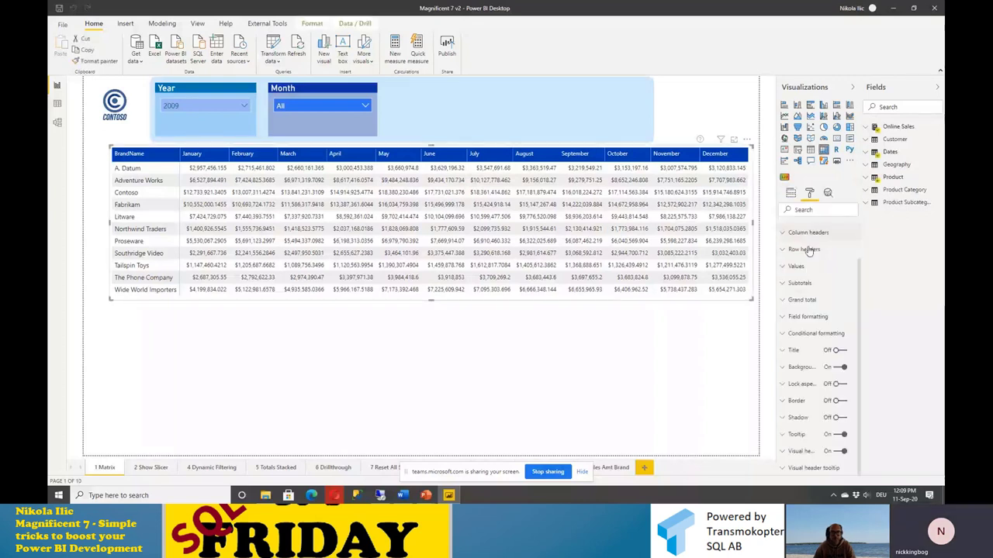
click(791, 334)
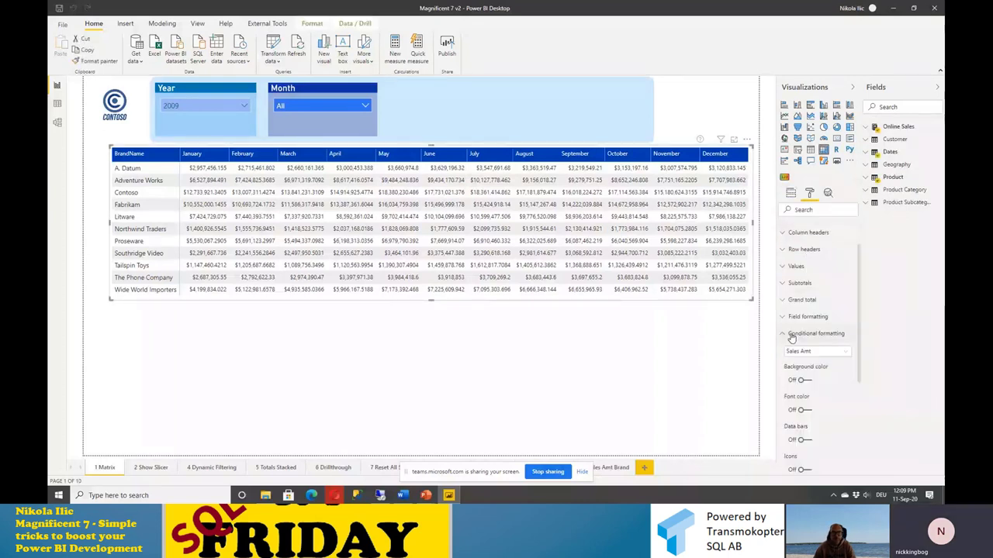
click(805, 380)
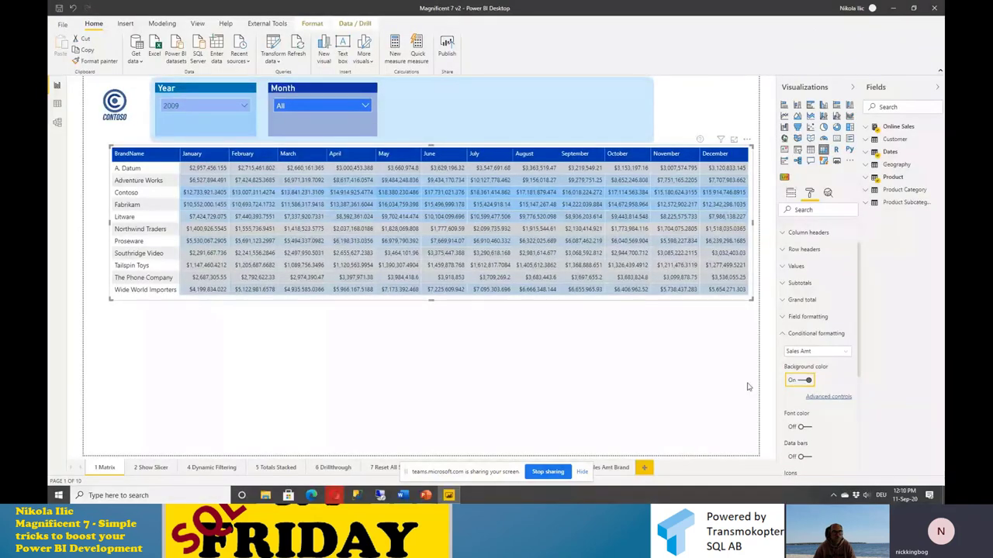
Step: Set the Sales Amt background color scale to very light blue for the lowest value and dark blue for the highest
click(830, 397)
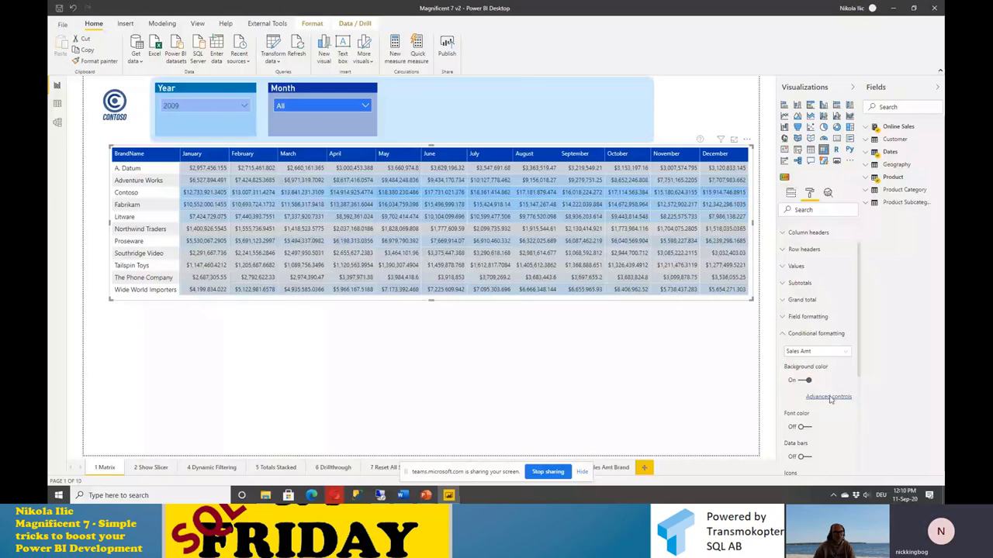
click(830, 397)
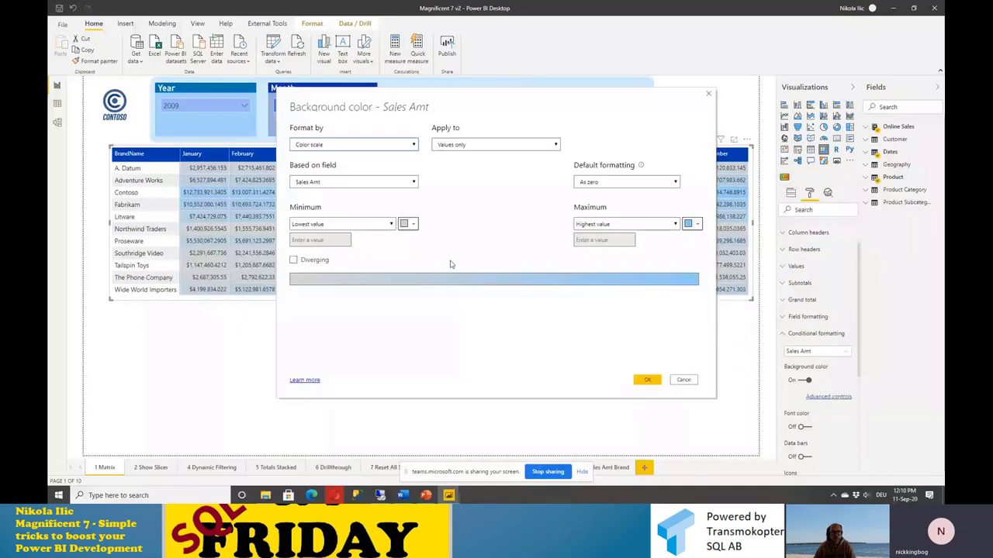
click(410, 224)
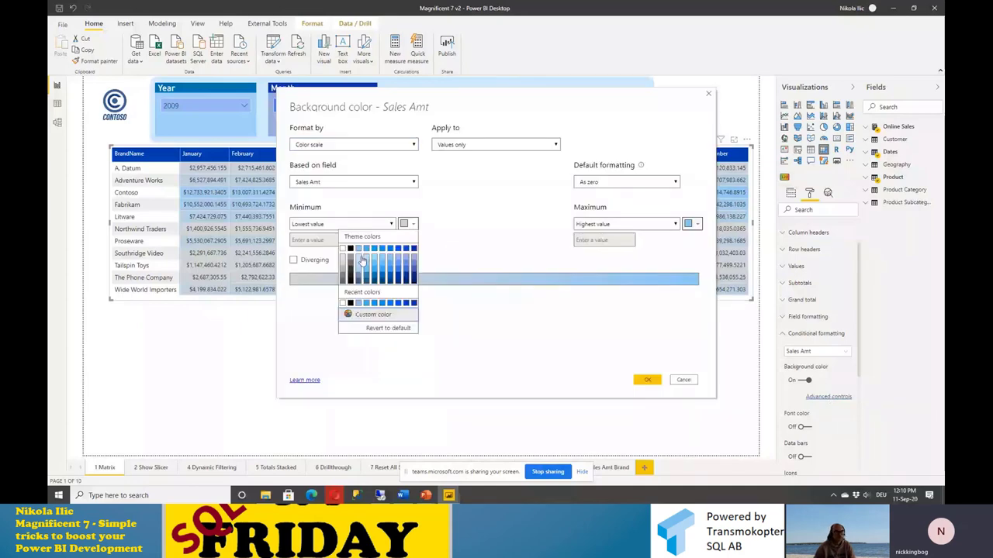
click(359, 261)
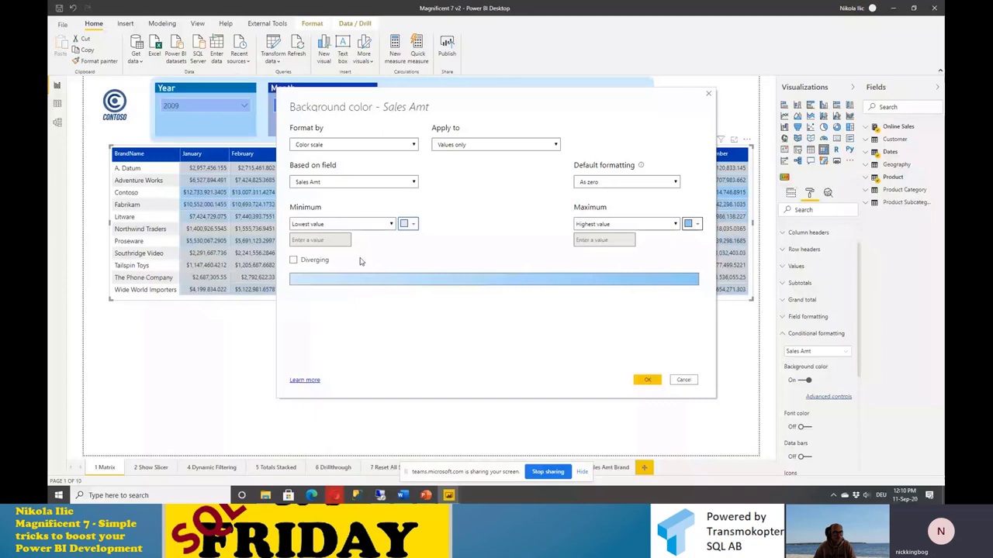
click(692, 224)
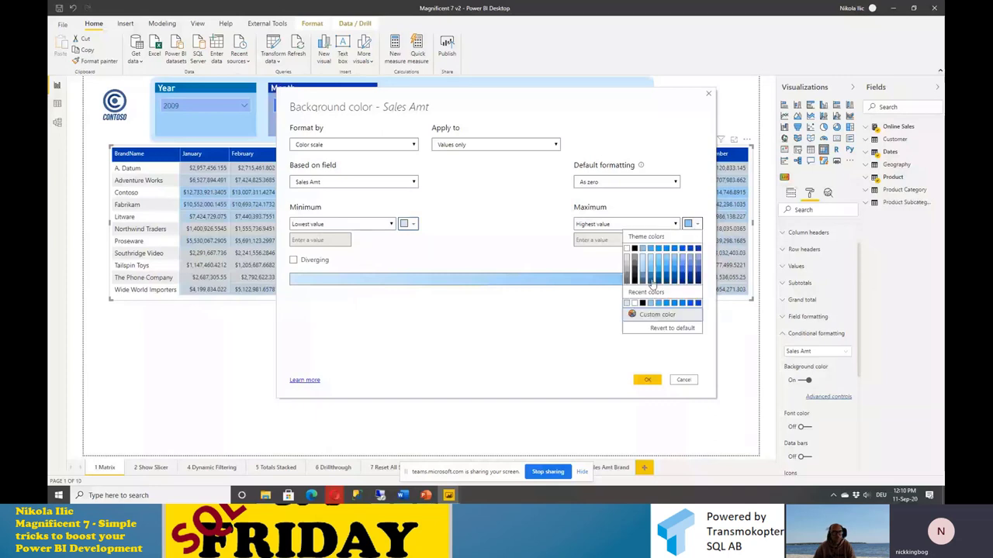
click(652, 284)
click(644, 379)
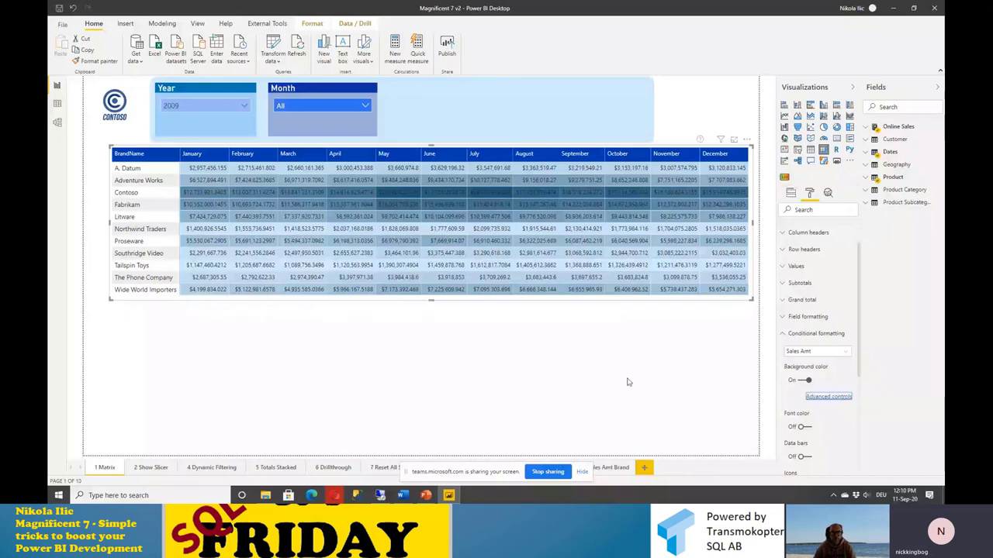
Step: Turn on font color conditional formatting for Sales Amt, scaling from very light blue at the lowest value to dark blue at the highest
scroll(807, 349, down, 2)
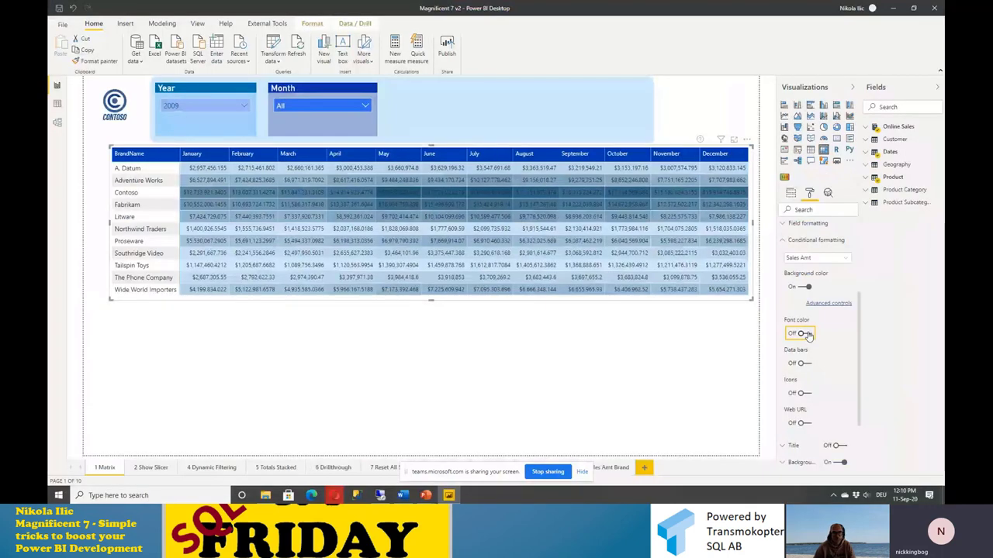
click(805, 334)
click(825, 350)
click(412, 223)
click(704, 223)
click(695, 224)
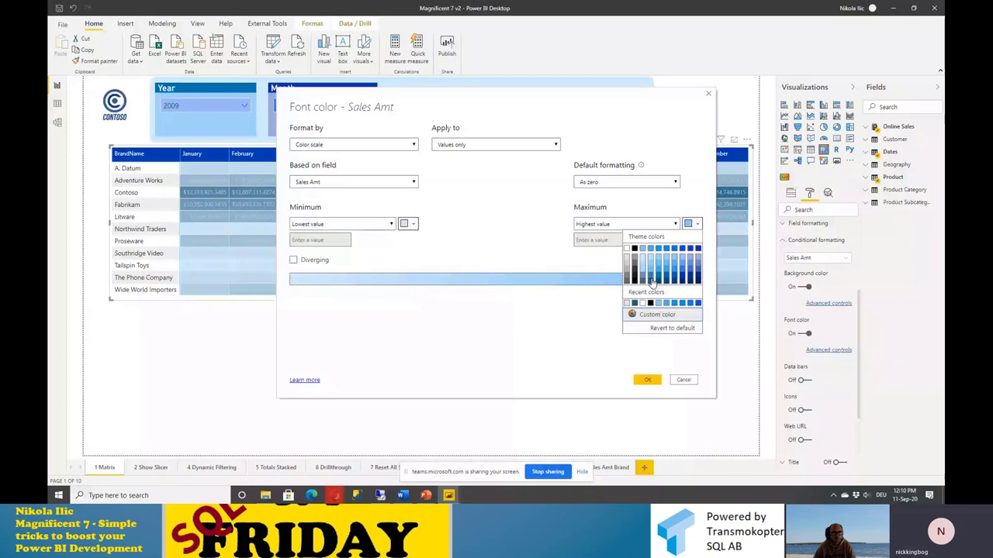
click(659, 289)
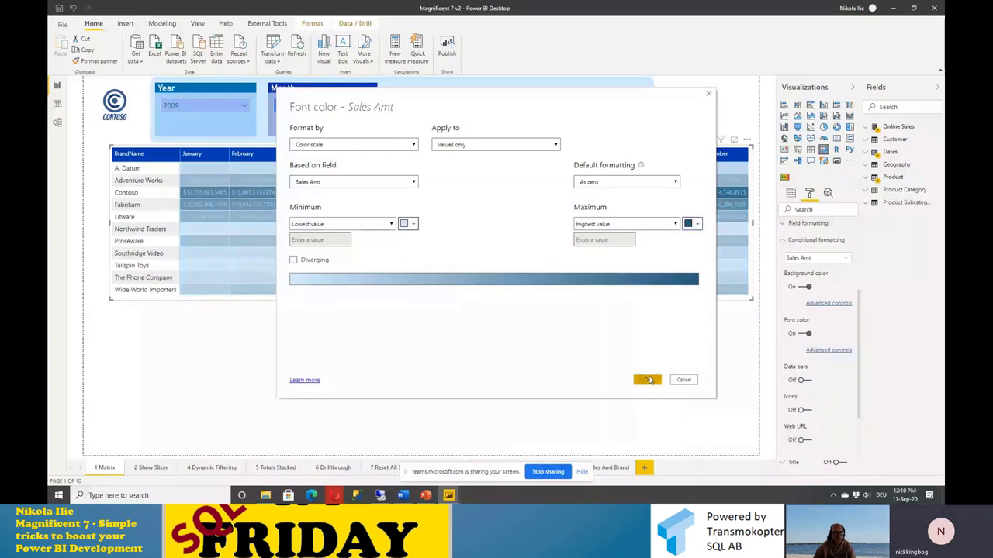
click(648, 380)
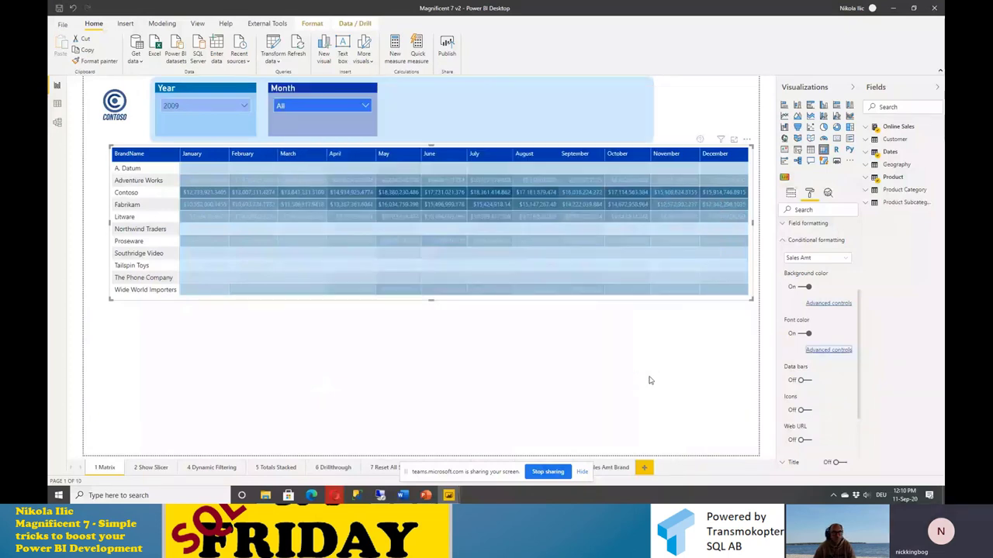
Step: Deselect the matrix and inspect the Contoso cells for January and August in the heat map
click(417, 378)
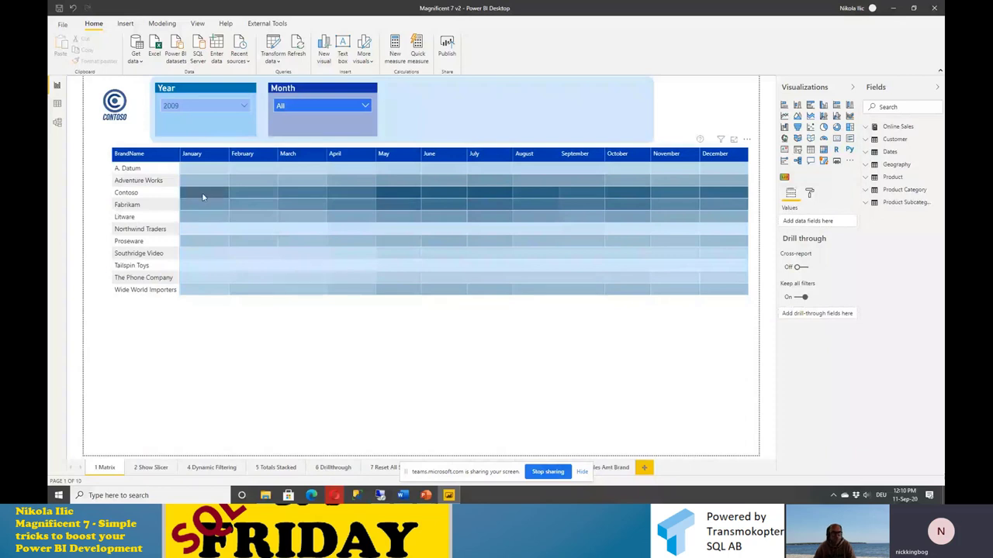
mouse_move(203, 197)
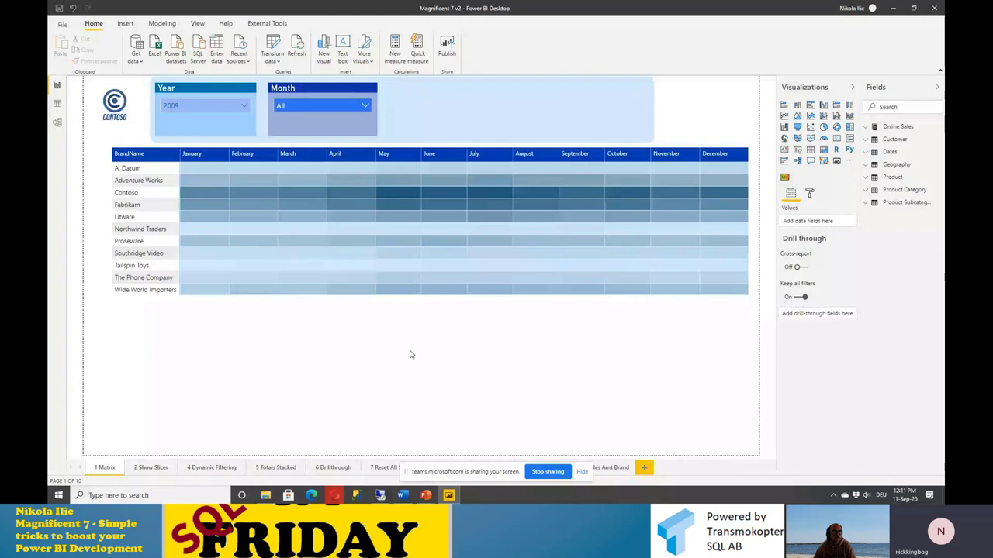
mouse_move(527, 195)
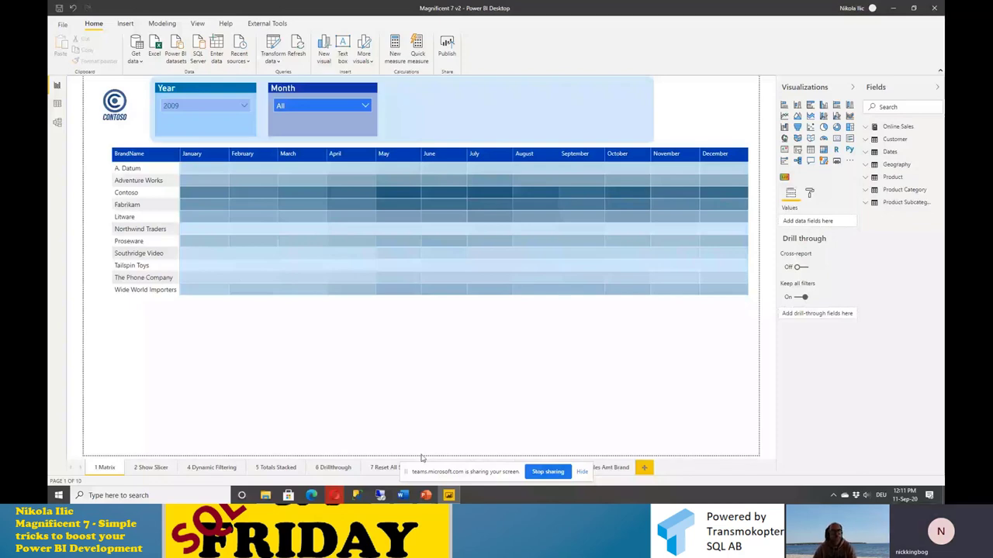
Step: Switch to the slide presentation and advance to the solution for showing selected slicers
key(alt+Tab)
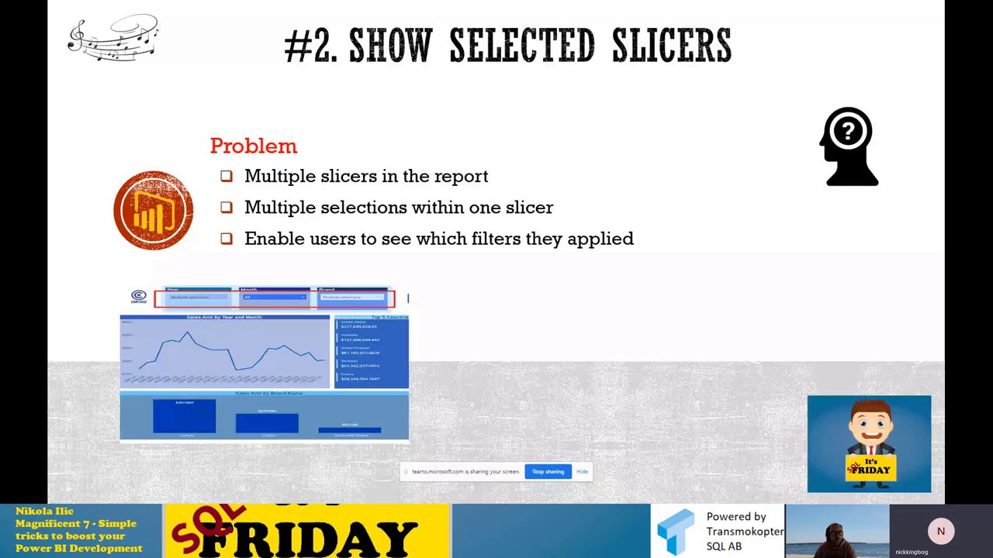
key(Right)
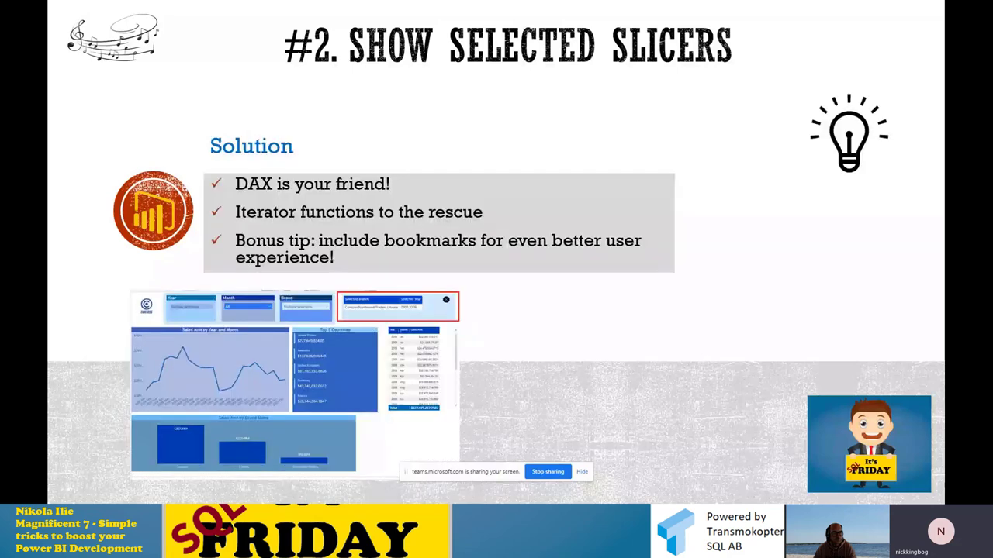
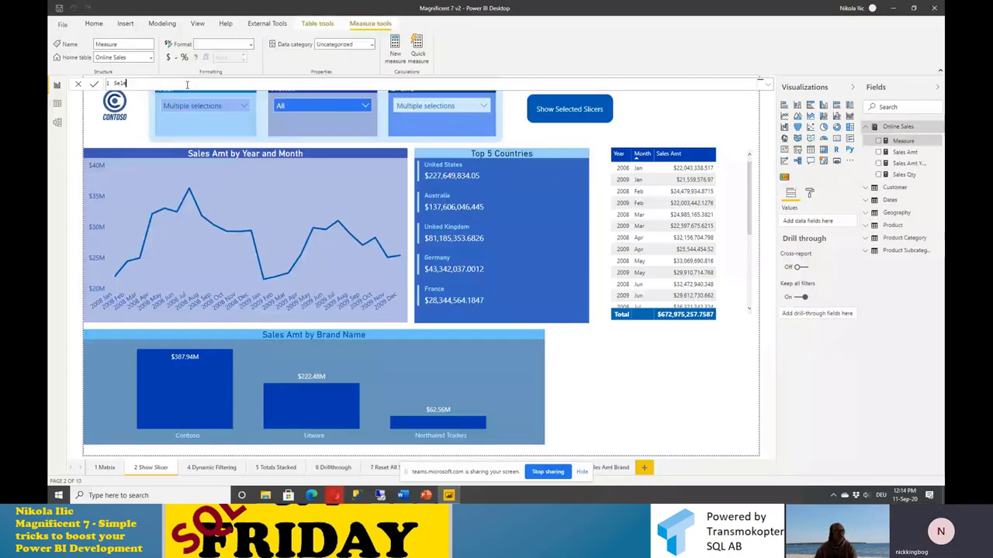
Step: Define the new Online Sales measure as Selected Brands = VALUES('Product'[BrandName]) and commit it
text(cted Brands = va)
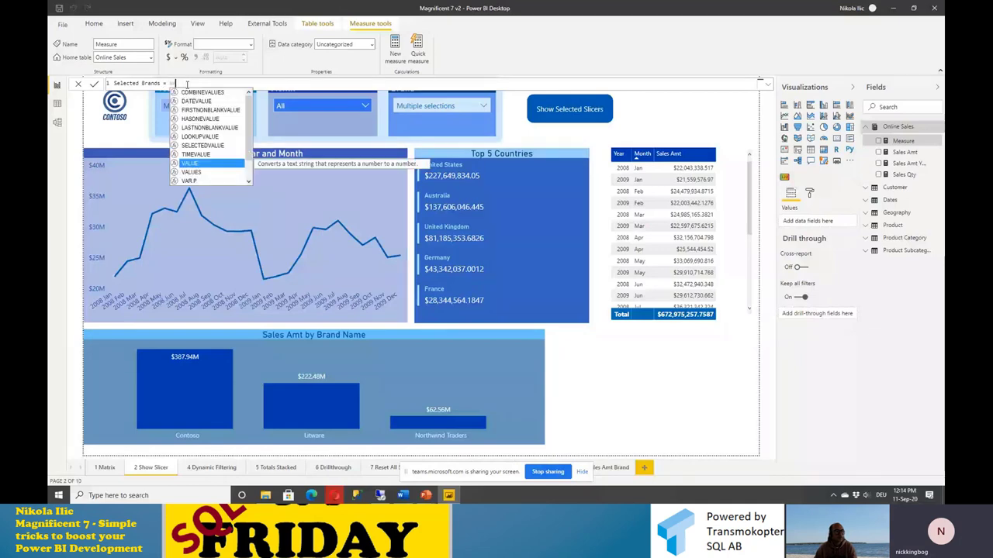
text(lues()
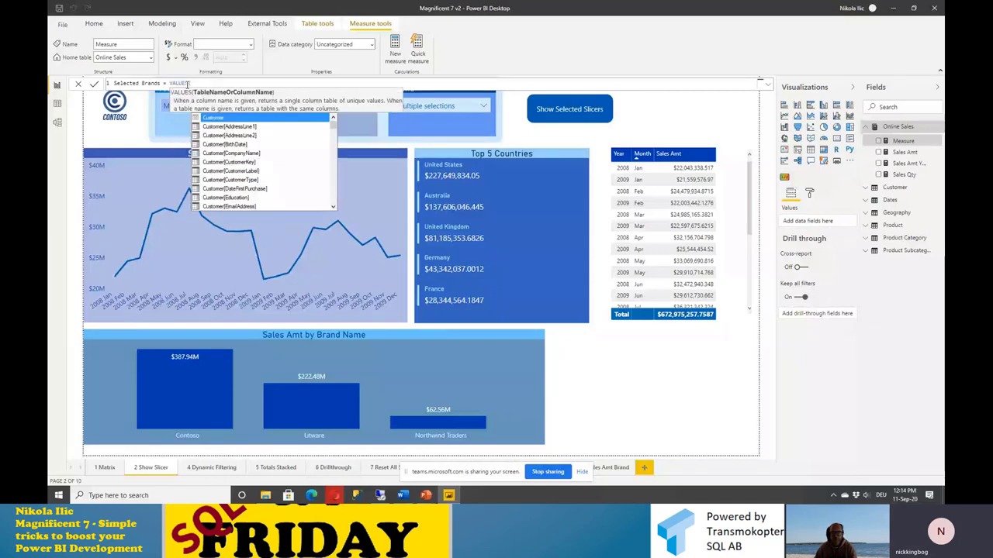
text(Produc)
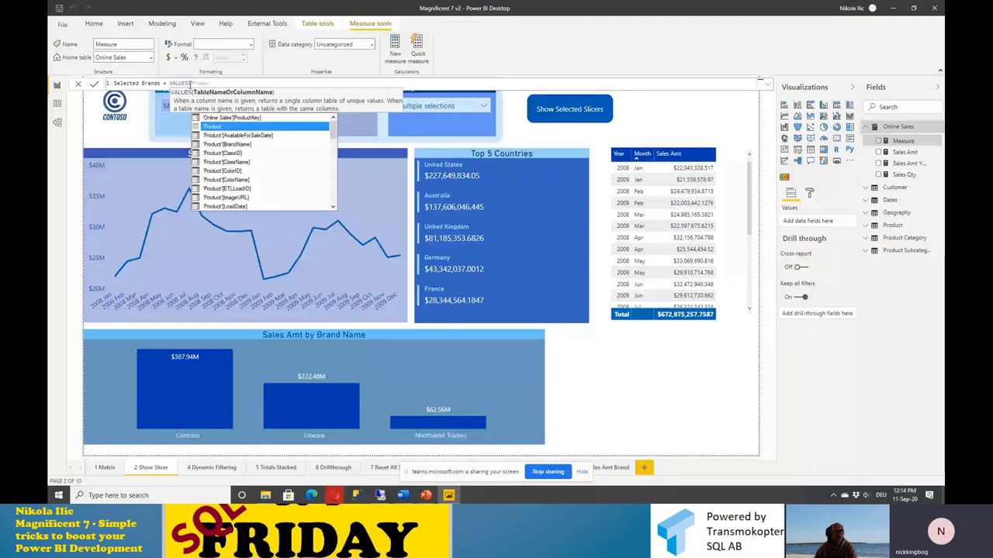
click(239, 145)
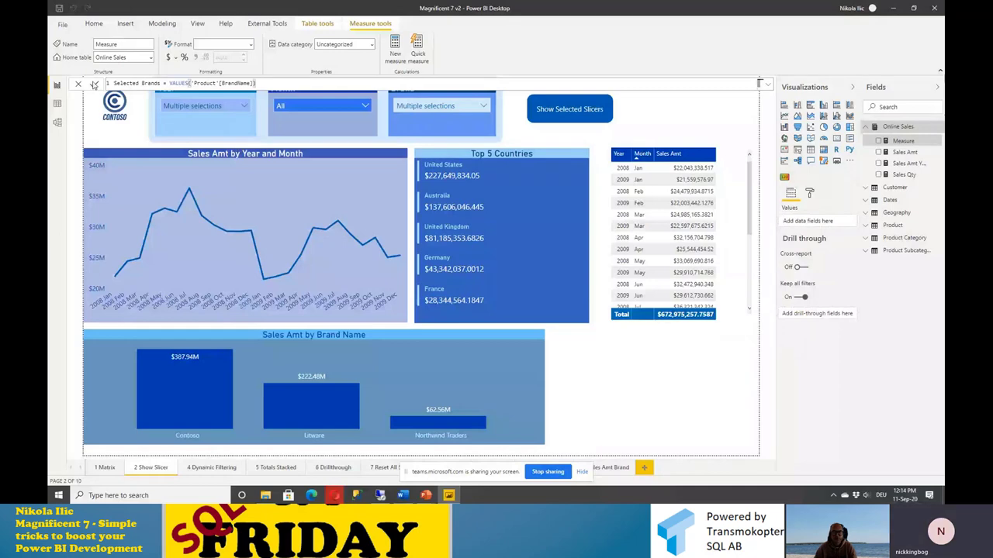
click(94, 84)
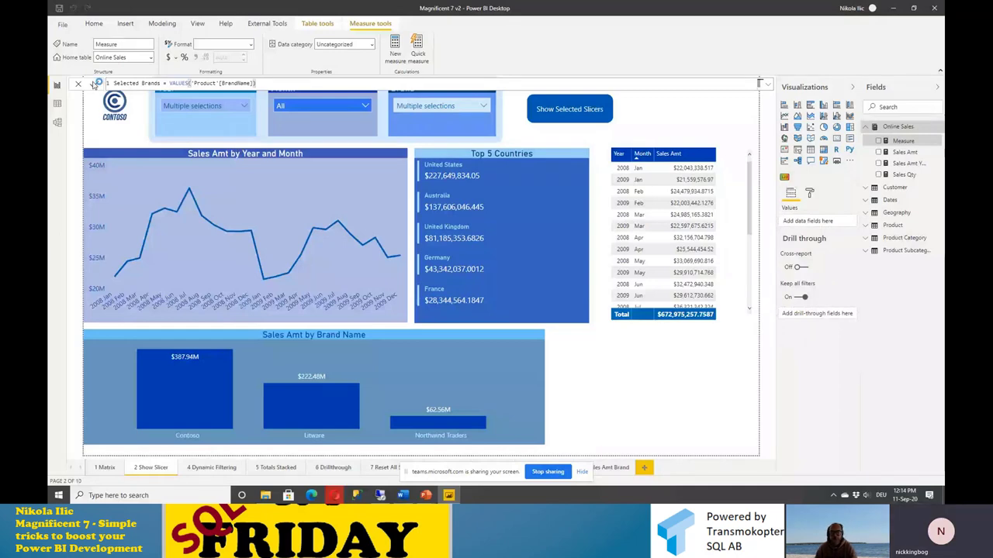
Step: Add the Selected Brands measure to an empty table visual below the monthly sales table and open the visual's error details
click(743, 400)
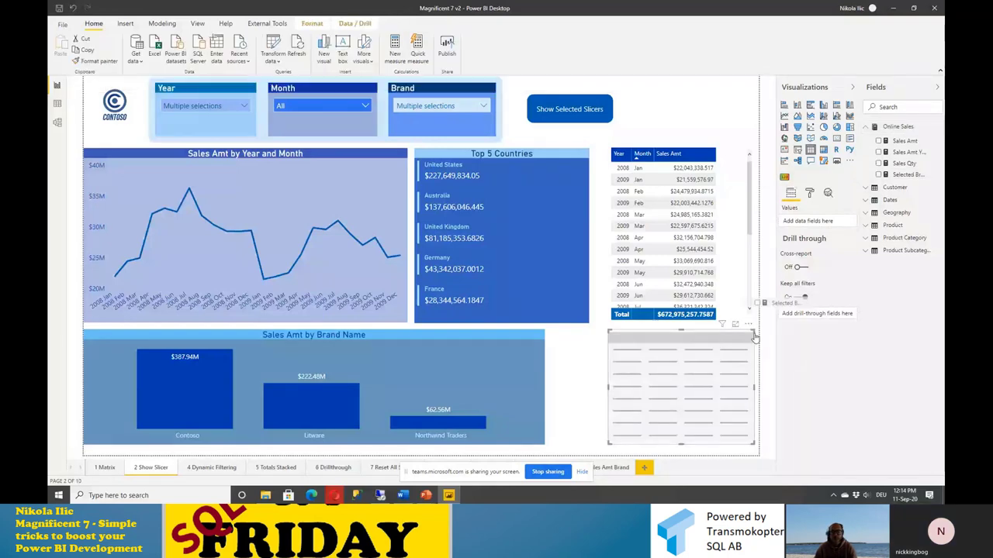
click(886, 174)
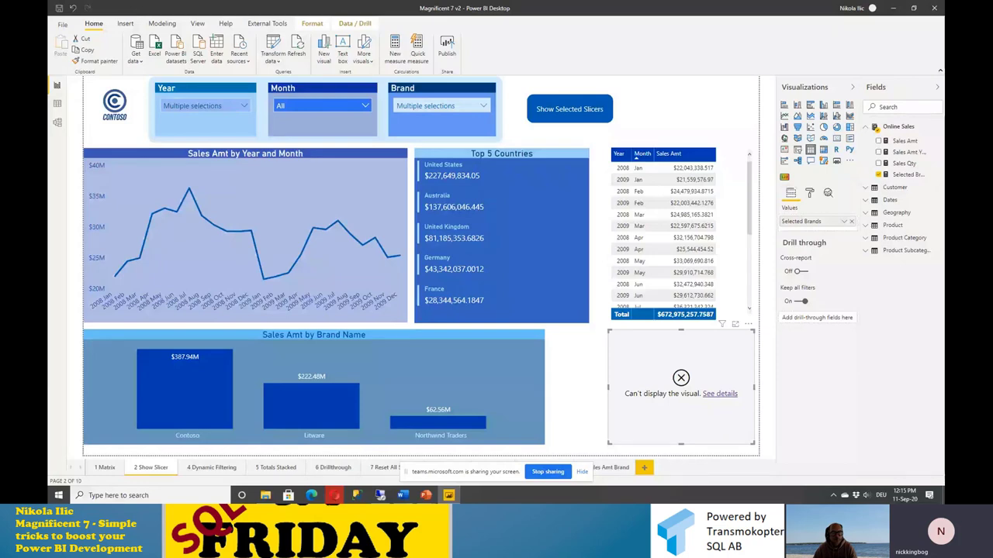
click(719, 396)
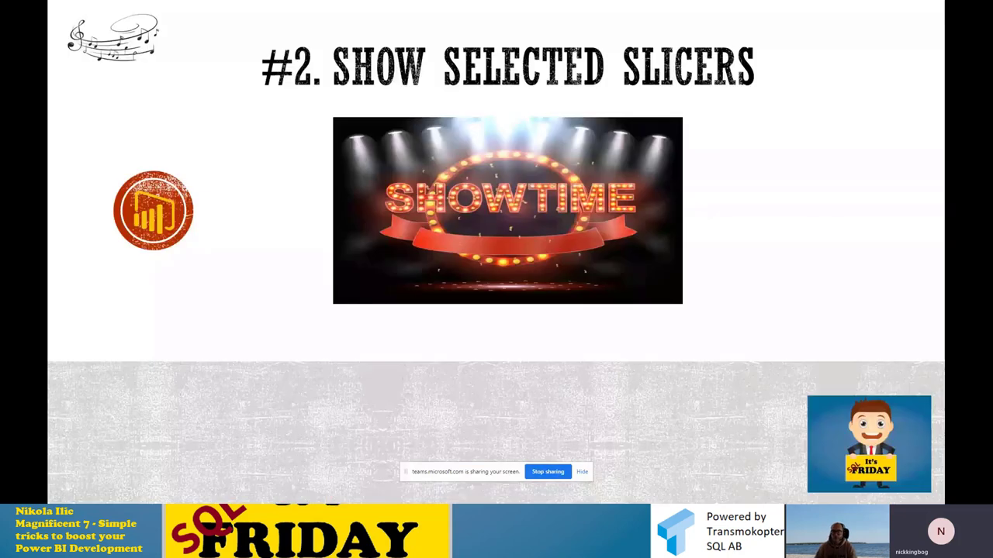
Step: Switch back to Power BI Desktop and wrap the VALUES expression of the Selected Brands measure in CONCATENATEX
key(alt+Tab)
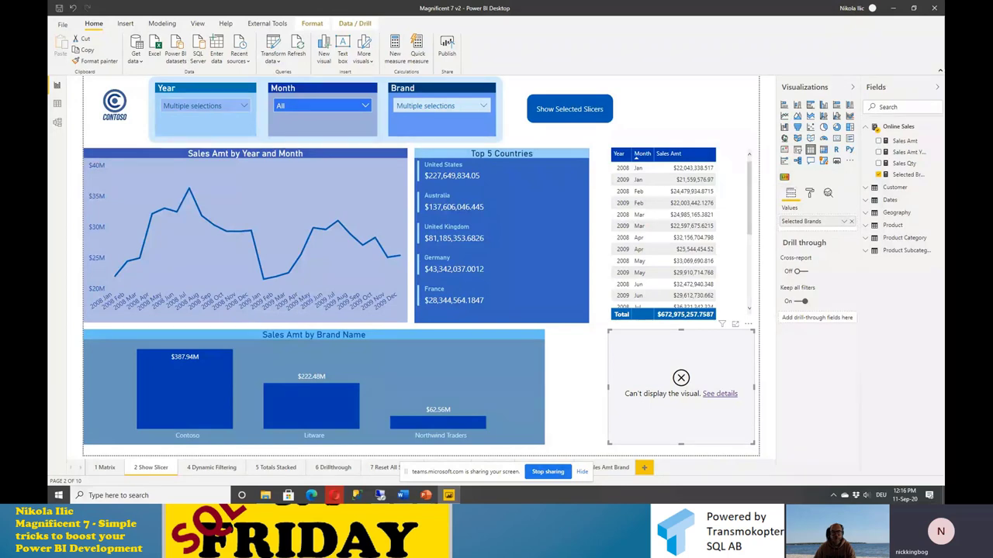
click(904, 175)
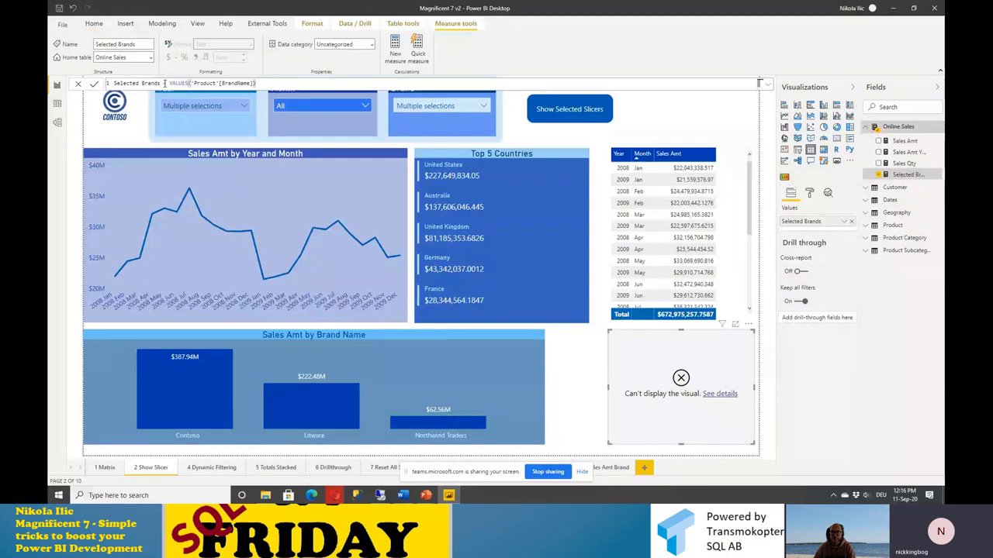
click(166, 83)
text(CONCA)
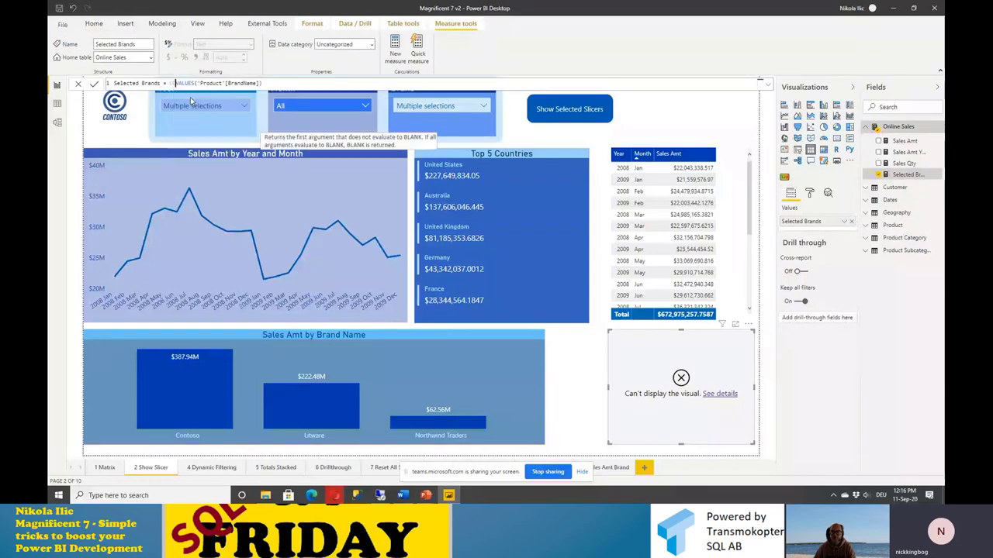
text(TE)
key(Down)
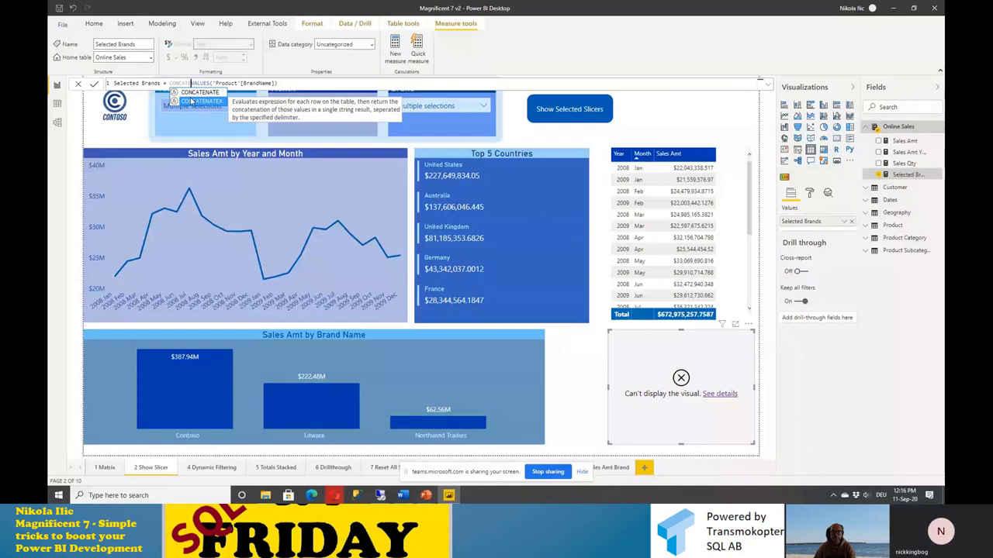
key(Tab)
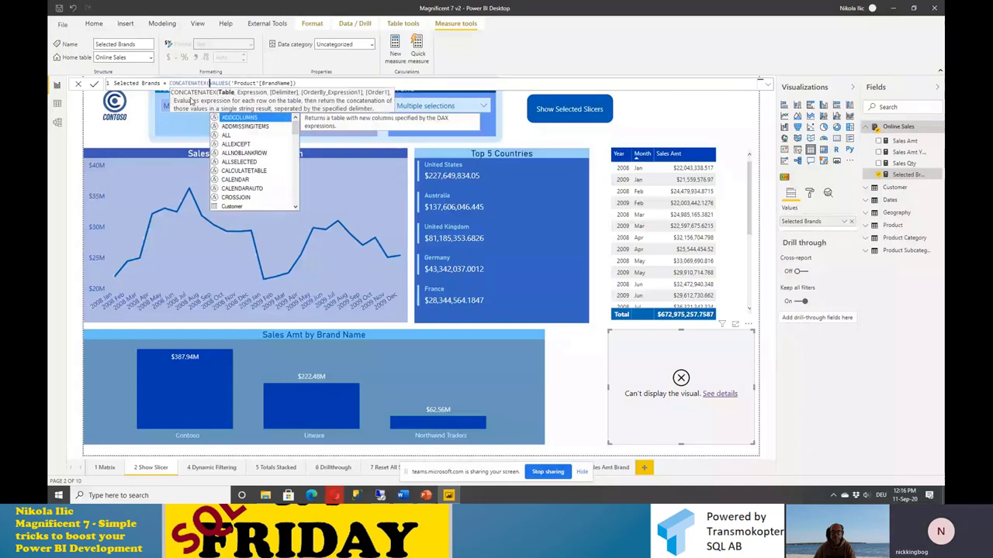
key(shift+Return)
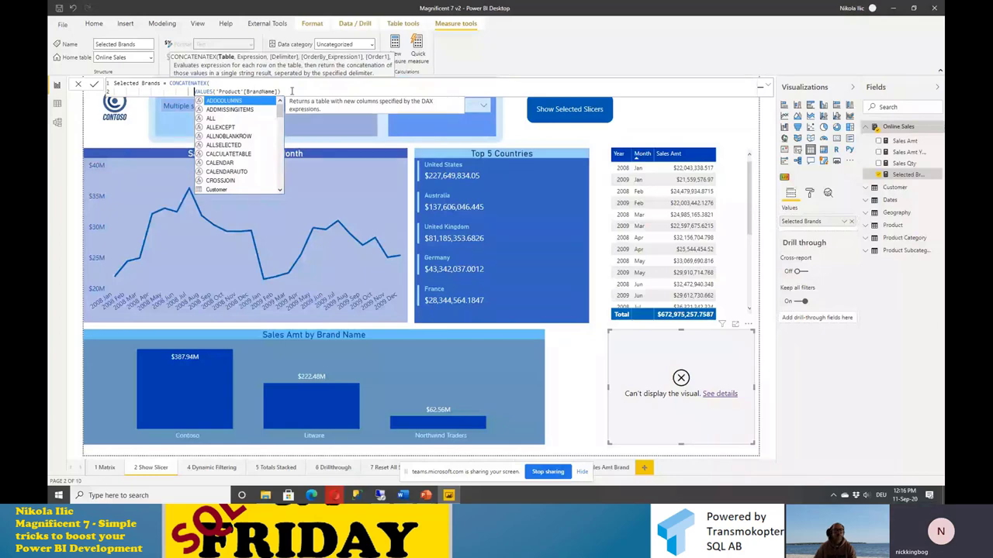
Step: Add 'Product'[BrandName] as the expression and "," as the delimiter in Selected Brands, commit it and collapse the formula
key(End)
text(,)
key(shift+Return)
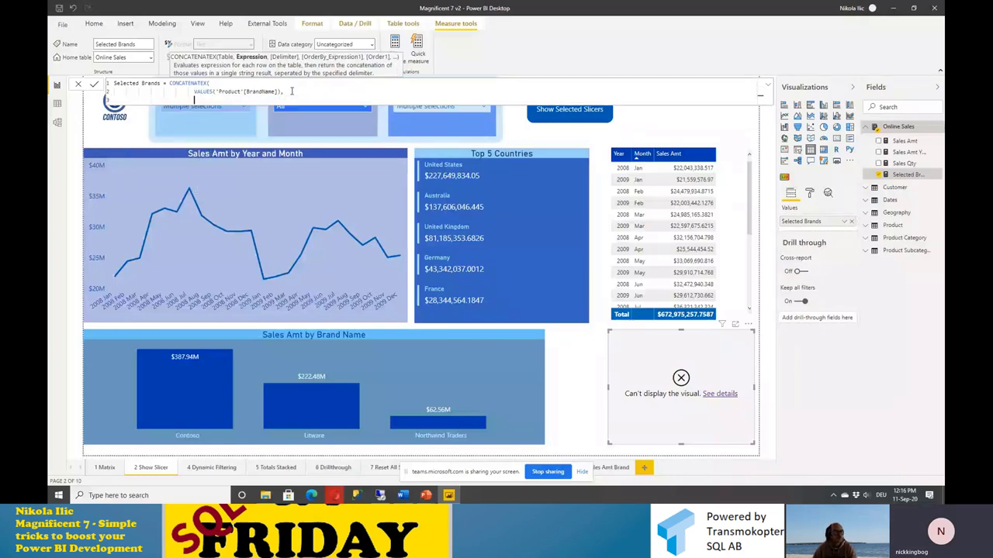
text(Product)
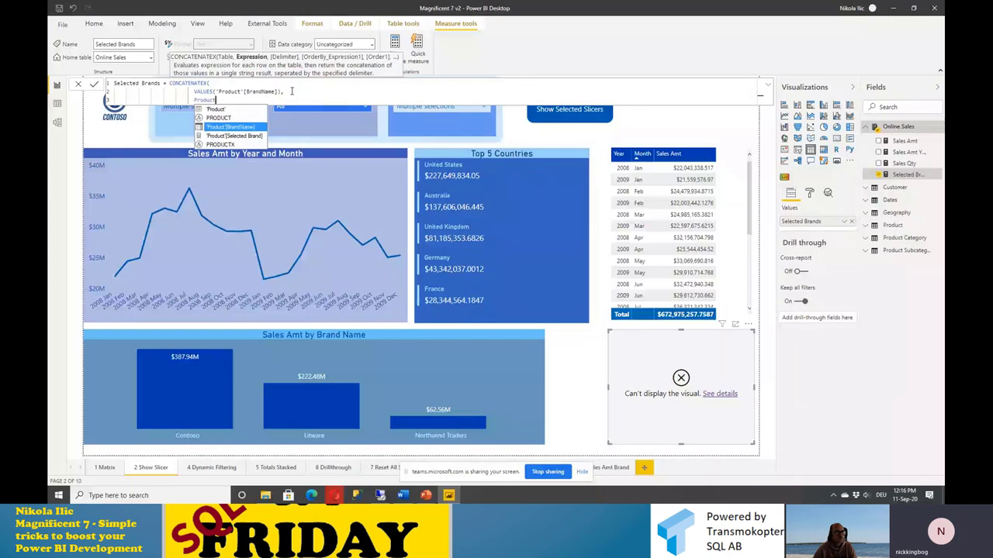
key(Tab)
text(,)
key(shift+Return)
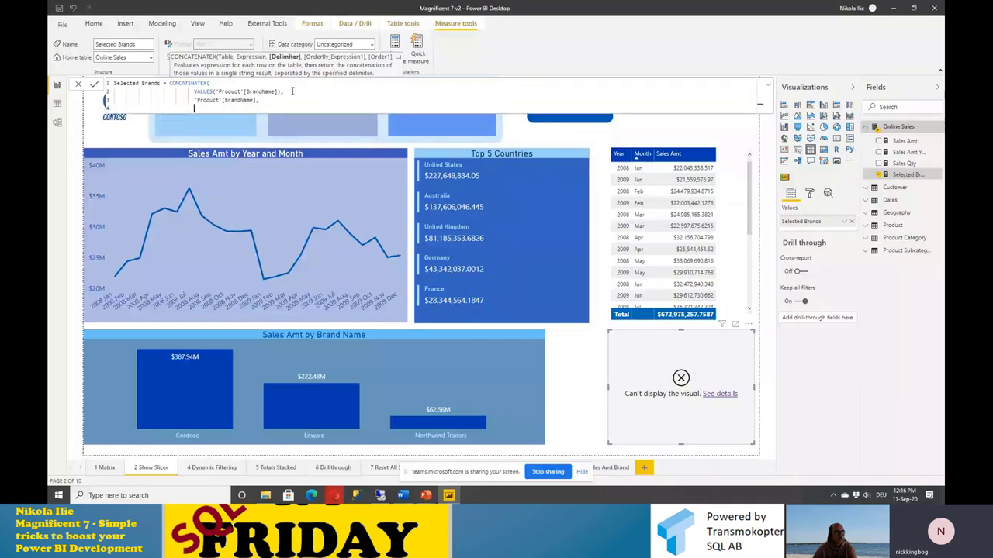
text(", ")
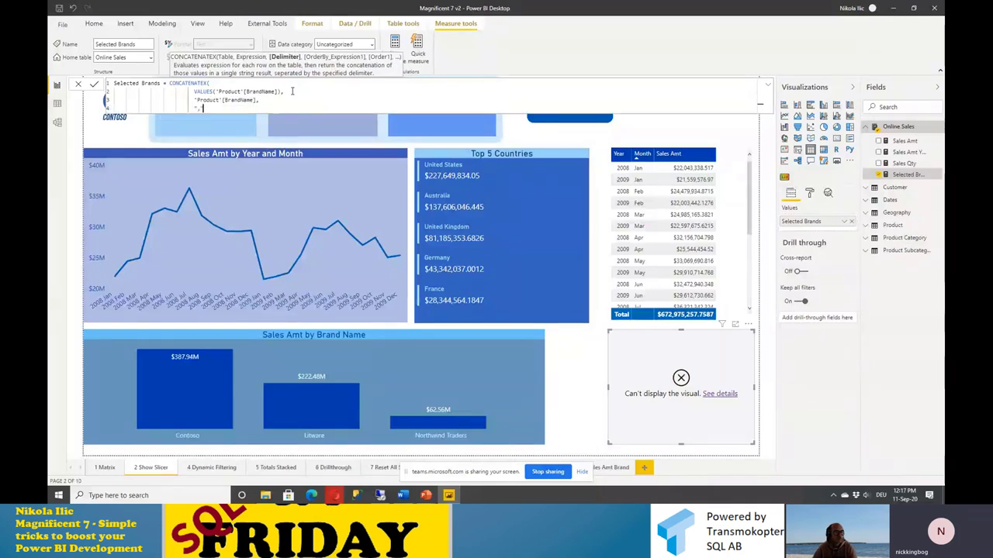
key(shift+Return)
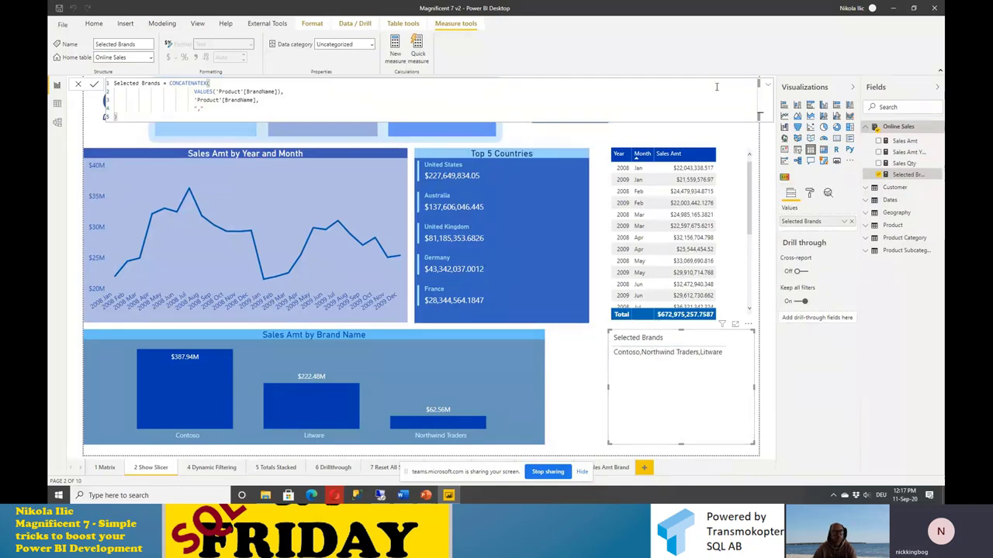
click(767, 85)
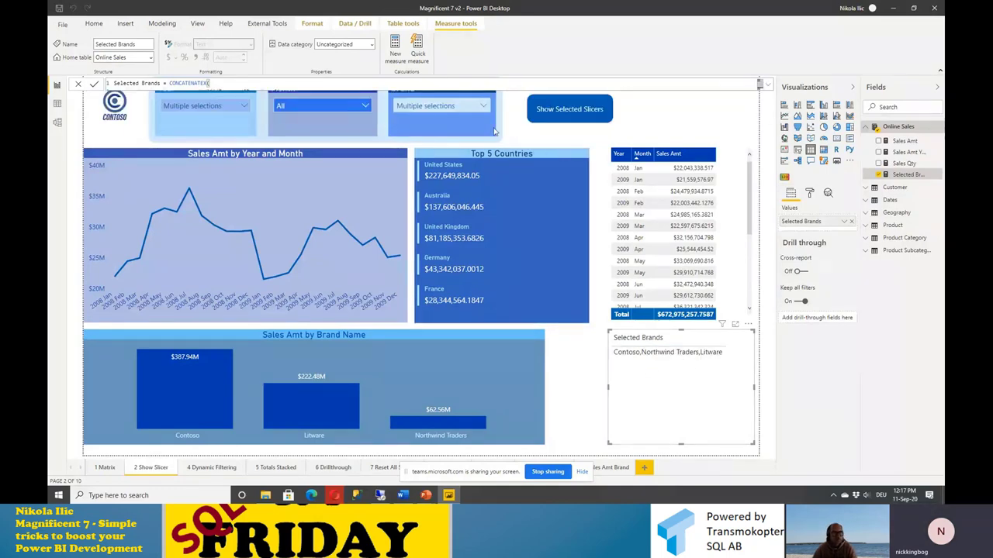
Step: Remove Northwind Traders from the Brand slicer selection and close the slicer list
click(483, 106)
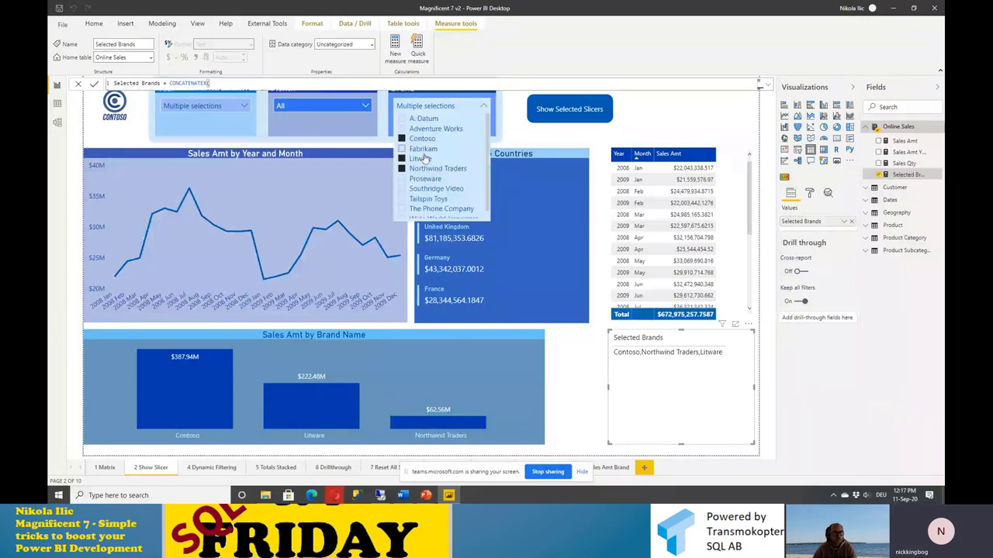
click(401, 169)
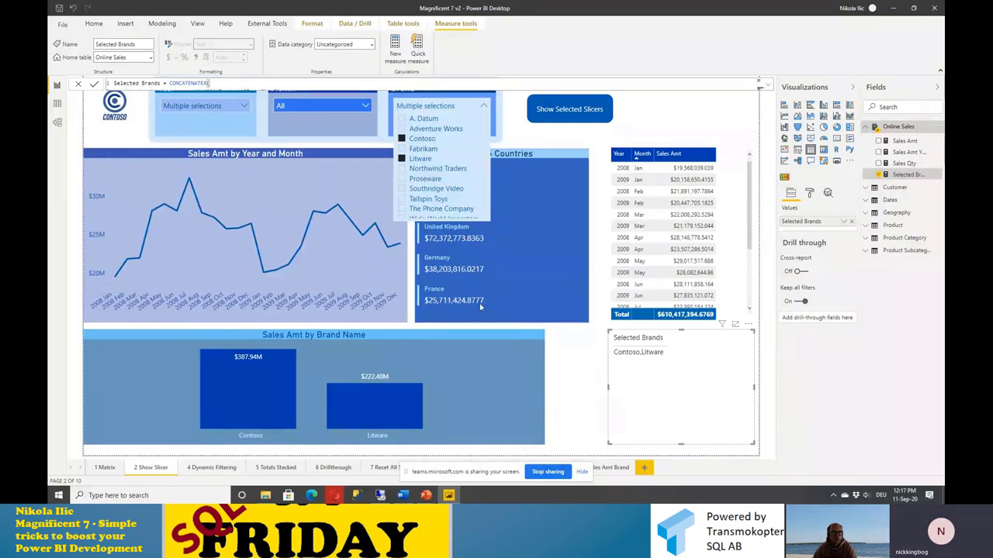
click(577, 375)
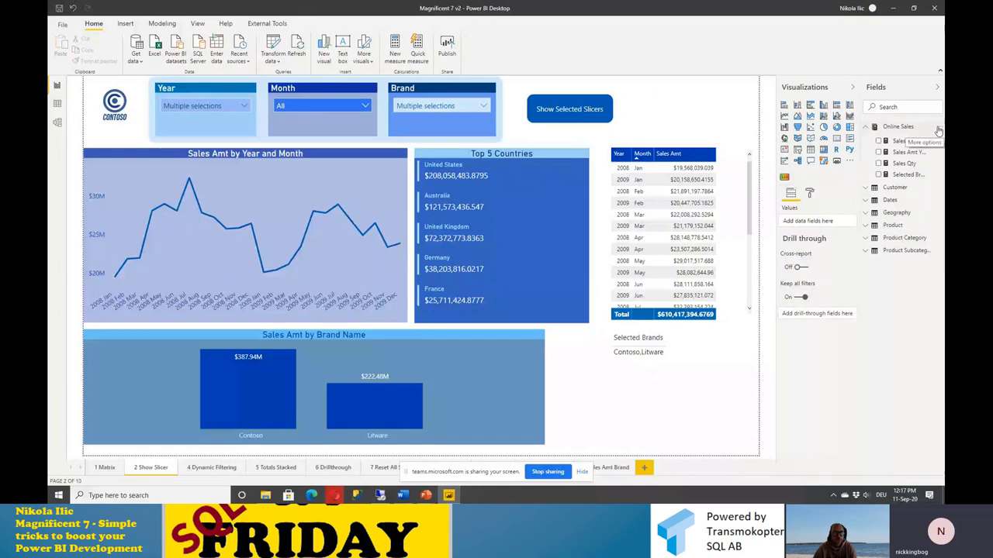
Step: Create a new measure in the Online Sales table named Selected YEar and begin its formula with CONCATENATEX
click(937, 130)
key(Escape)
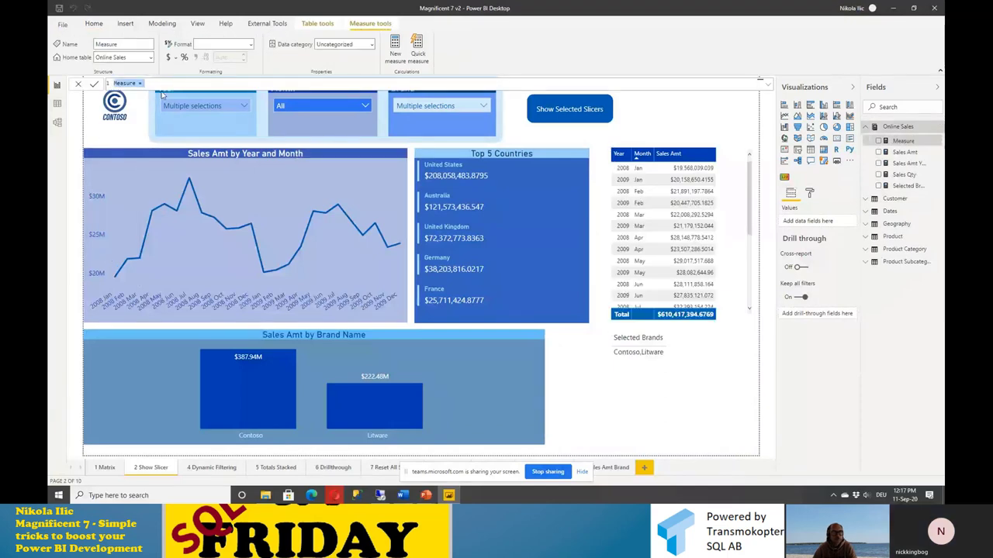
text(Selected YEA)
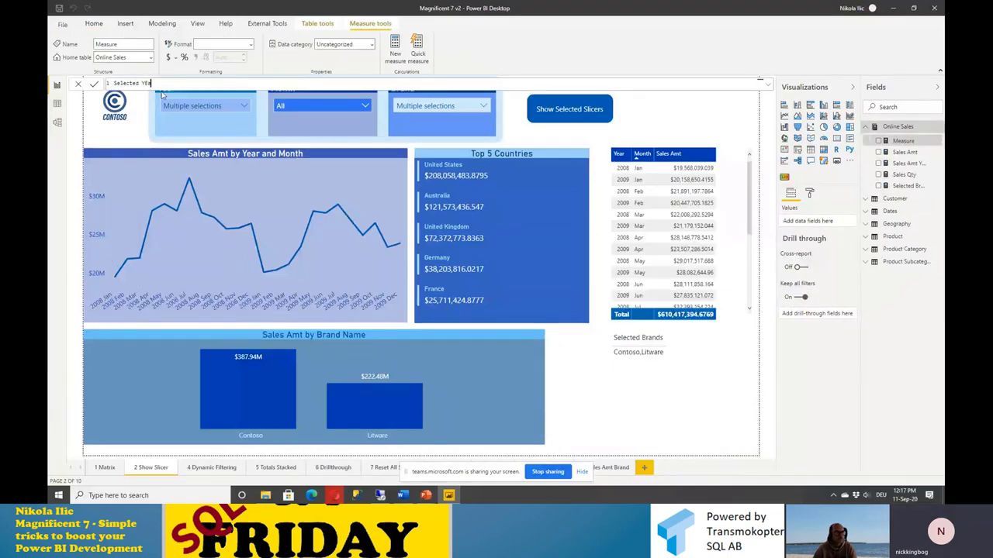
text(r = CONCAT)
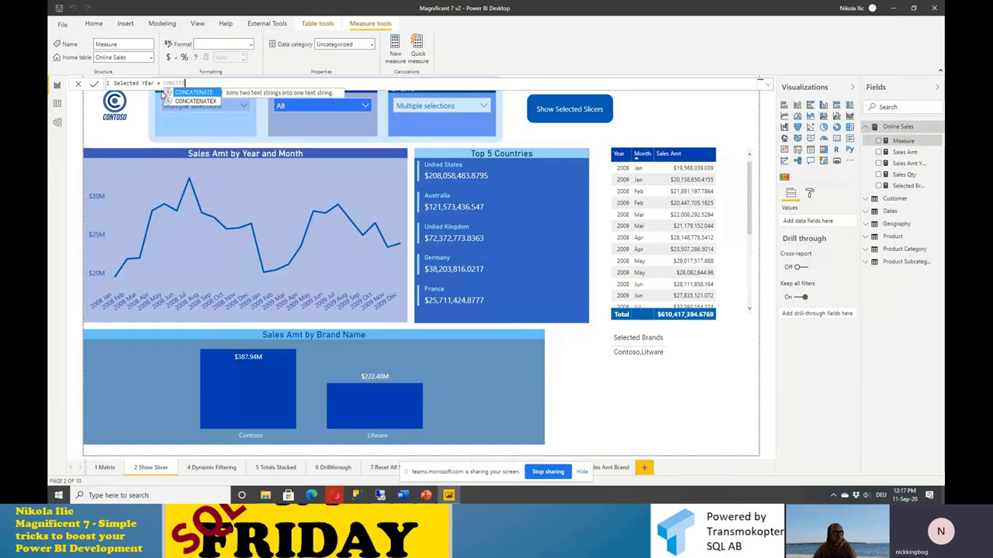
key(Down)
key(Tab)
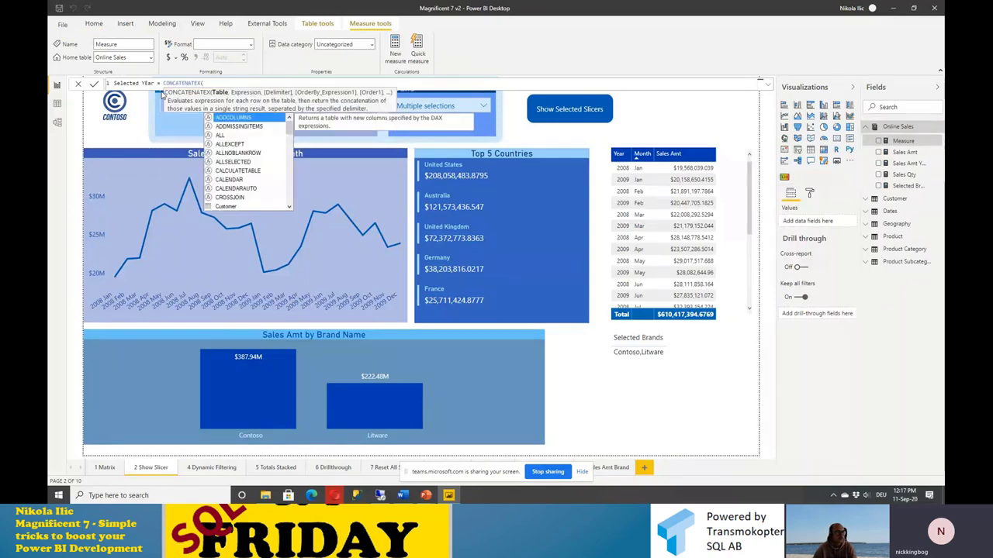
Step: Supply VALUES(Dates[Year]) as the table argument of CONCATENATEX and start a new formula line
text(VALU)
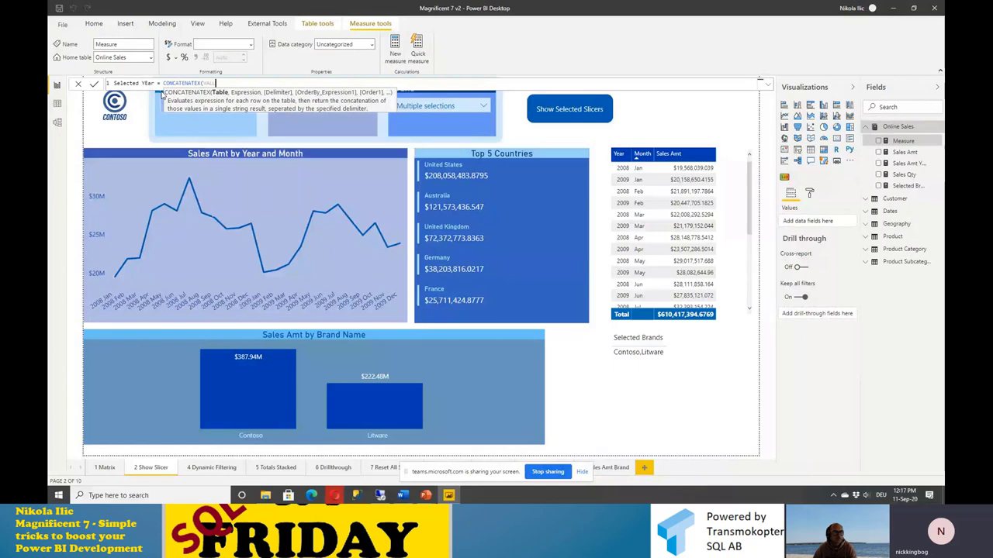
text(E)
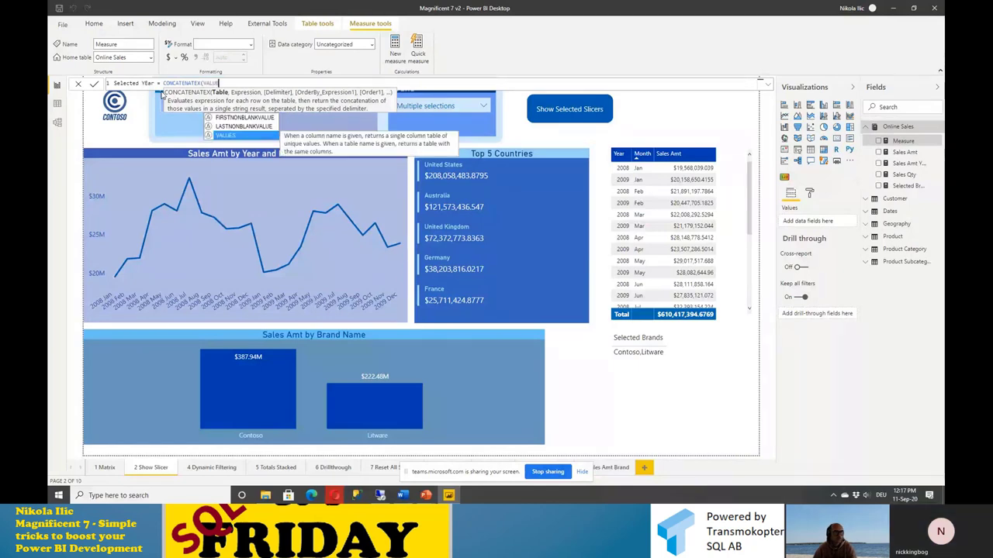
key(Tab)
text(Dates)
key(Down)
key(Down)
key(Down)
key(Down)
key(Down)
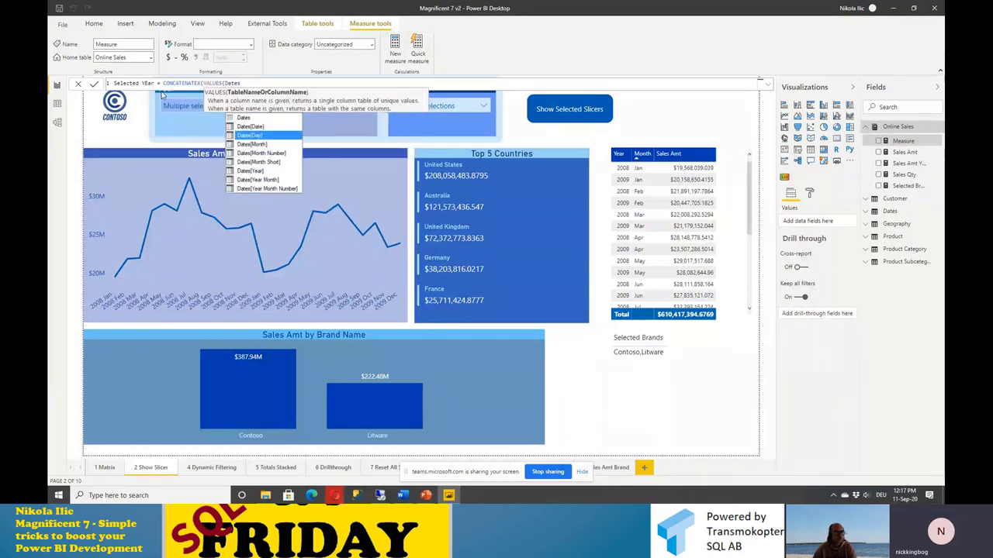
key(Down)
key(Tab)
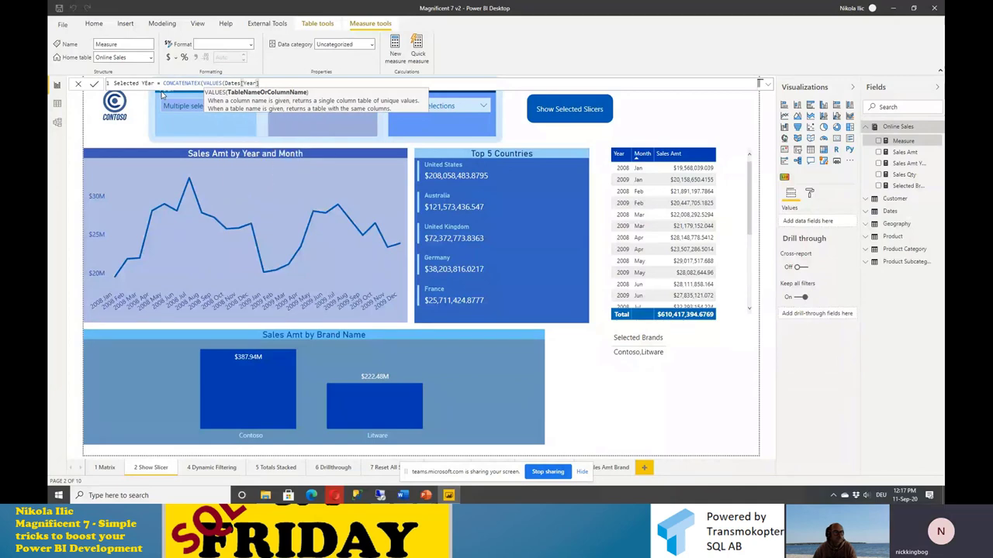
text(),)
key(shift+Return)
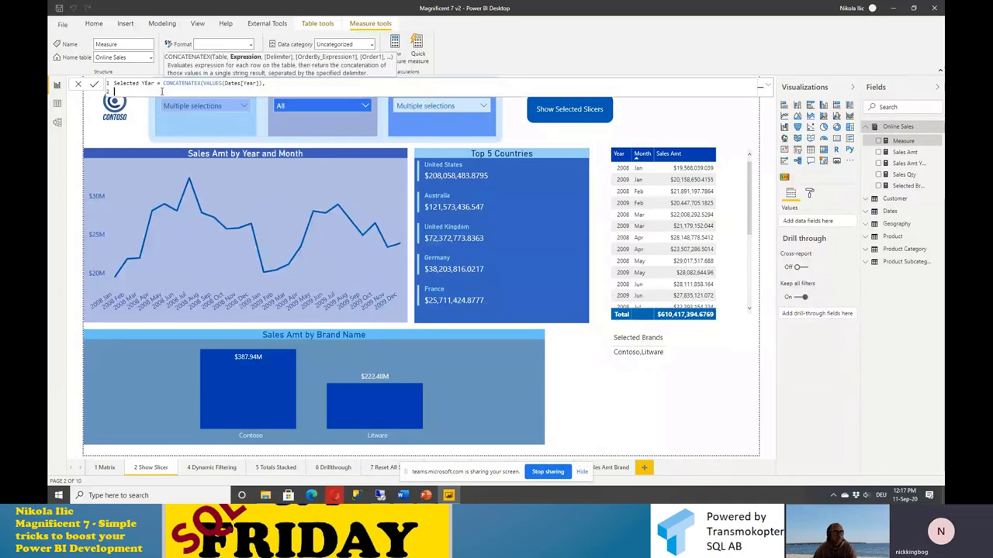
Step: Indent the second formula line and enter Dates[Year] as the expression argument
key(Tab)
key(Tab)
key(Tab)
key(Tab)
key(Tab)
key(Tab)
key(Tab)
key(Tab)
text(DATE)
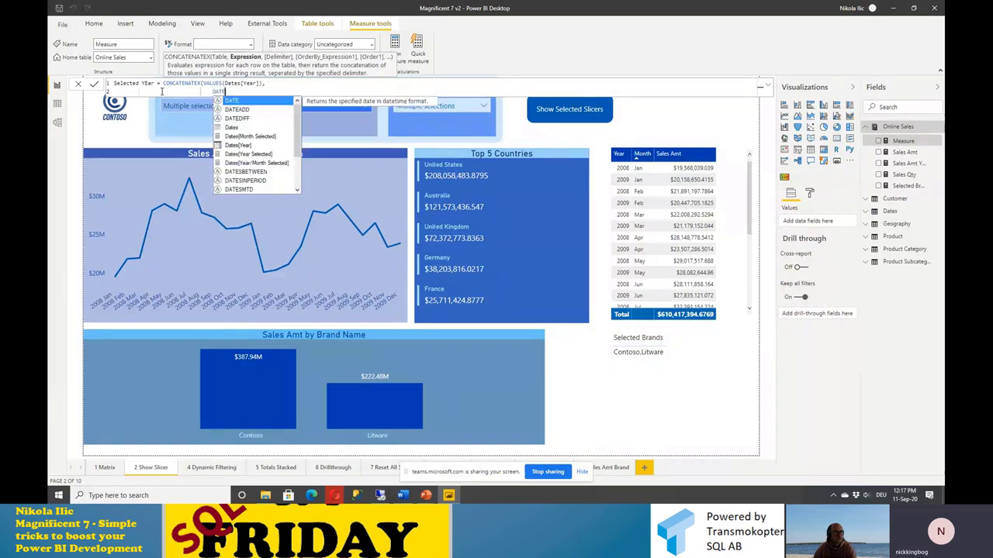
key(Down)
key(Down)
key(Down)
key(Down)
key(Down)
key(Tab)
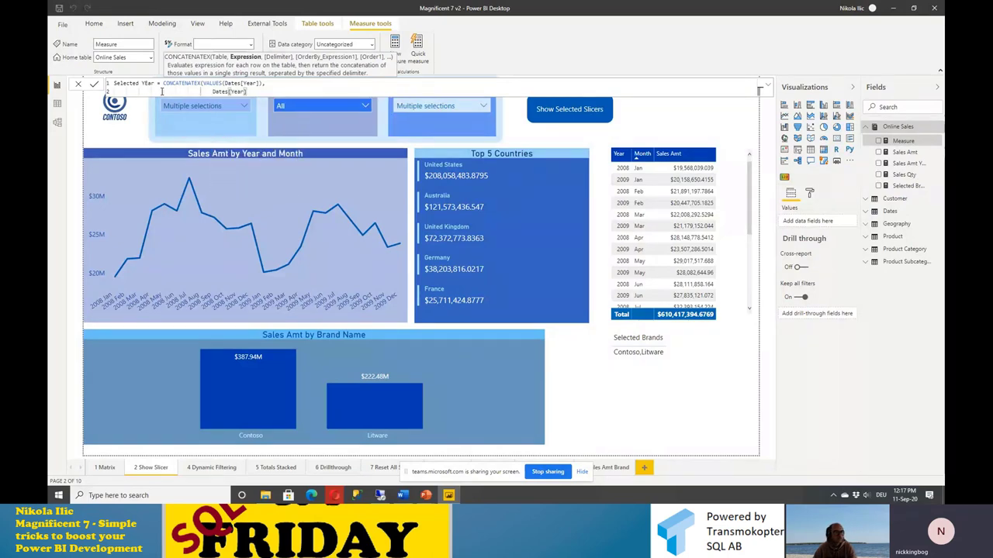
Step: Add "," as the delimiter on its own line and commit the Selected YEar measure
text(,)
key(shift+Return)
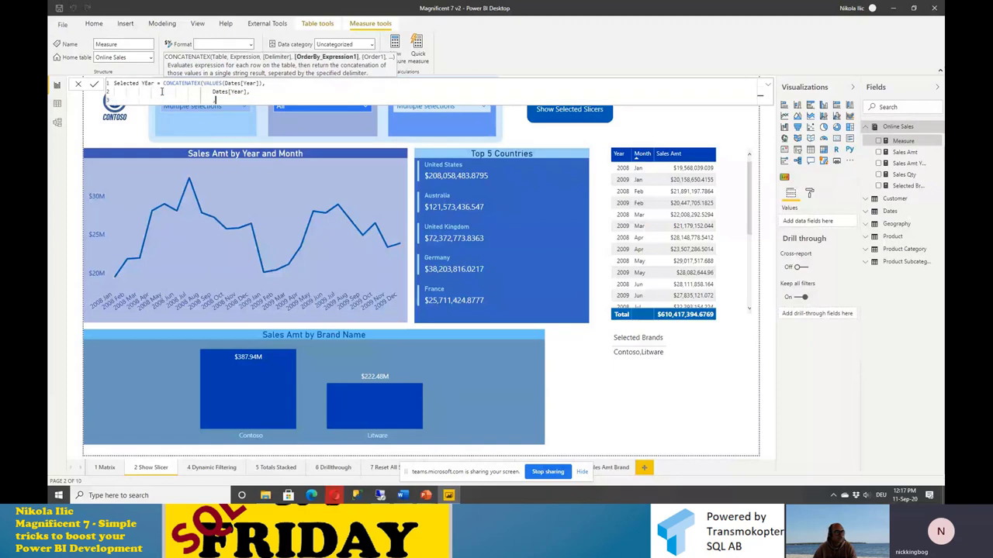
text(",")
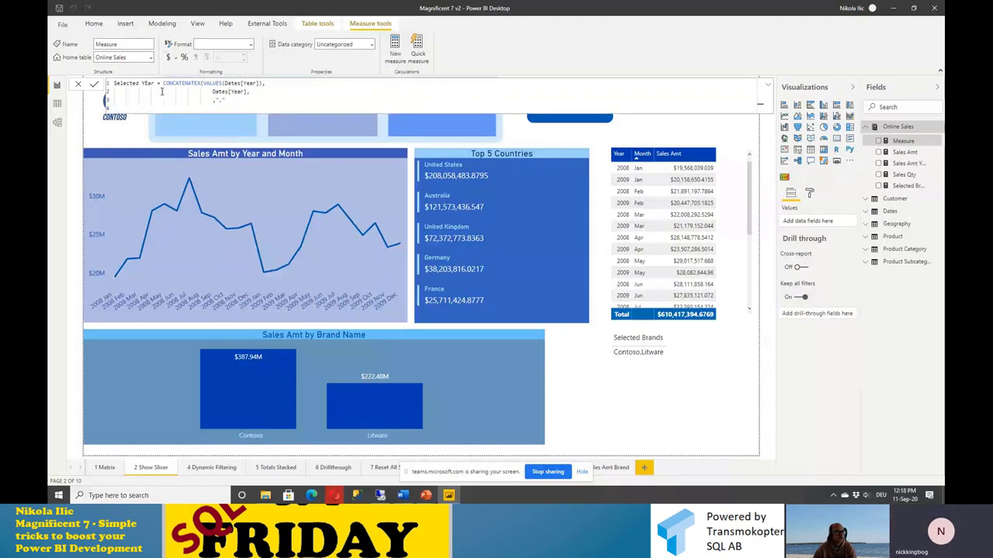
click(94, 83)
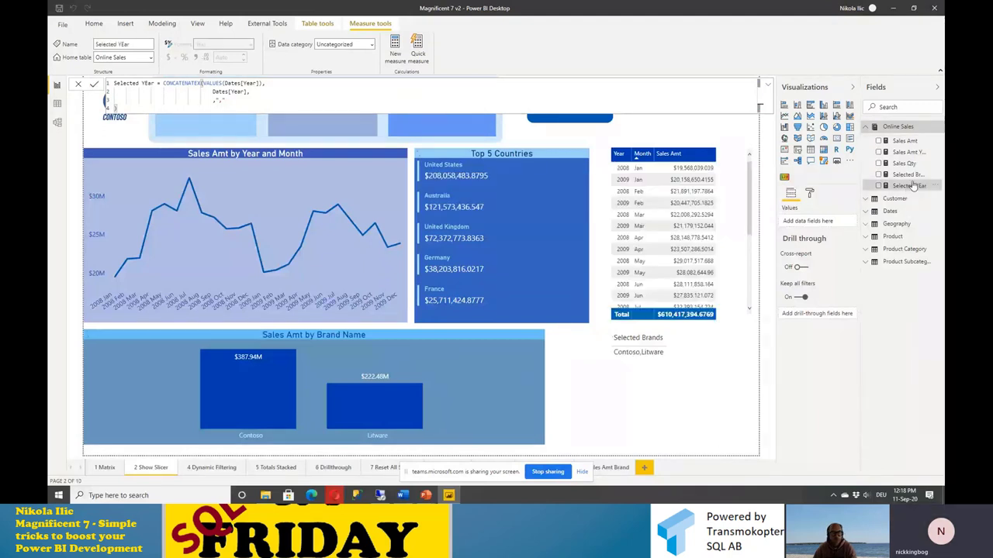
Step: Add Selected YEar to the Selected Brands table and remove the duplicate comma before the delimiter in its formula
drag(912, 187, 704, 358)
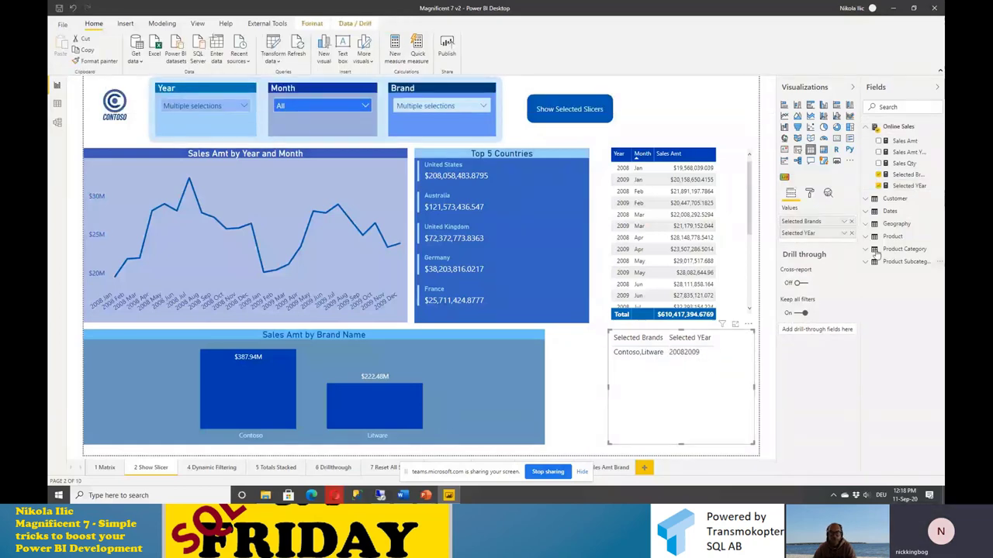
click(908, 186)
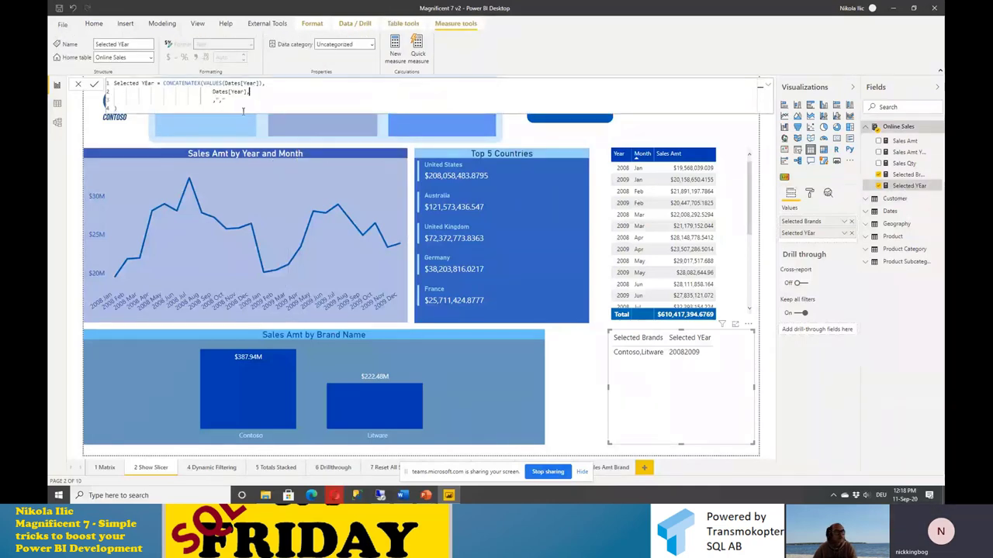
click(216, 100)
click(94, 84)
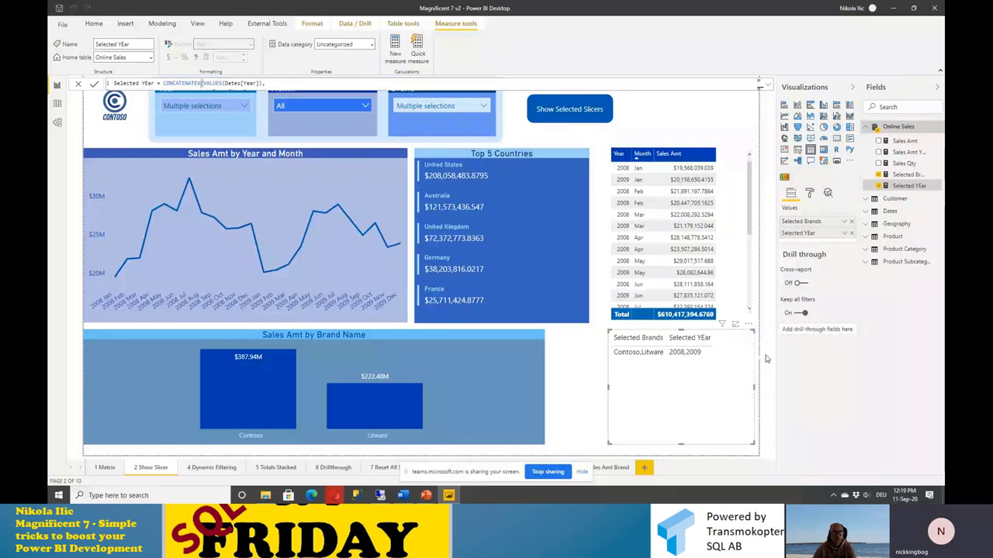
Step: Delete the table showing the selected brands and years, and display the Selection and Bookmarks panes
key(Delete)
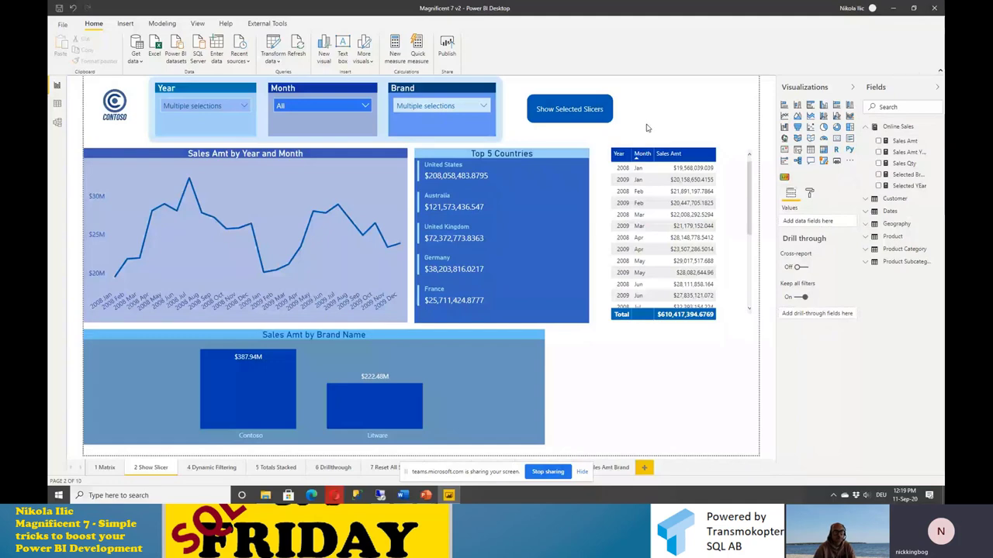
key(alt+w)
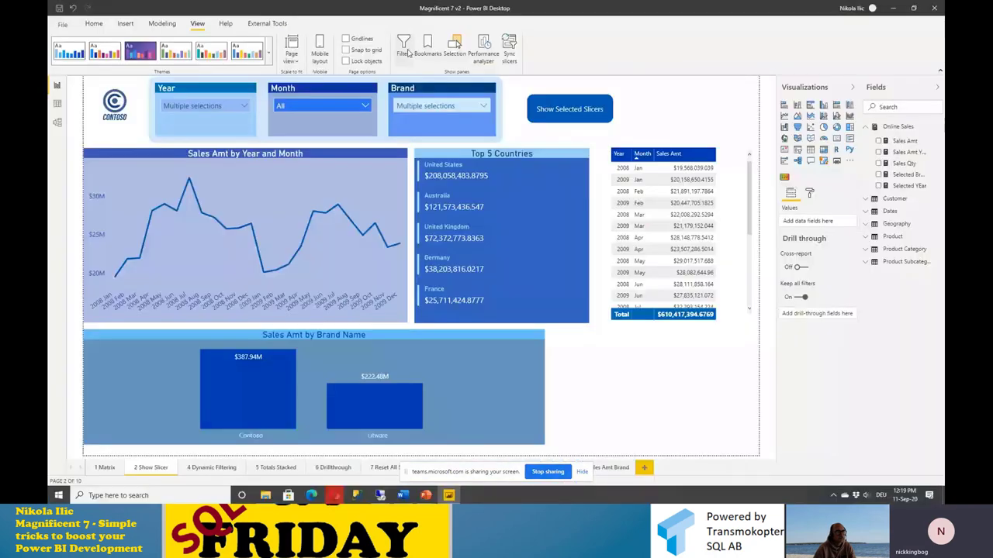
click(648, 75)
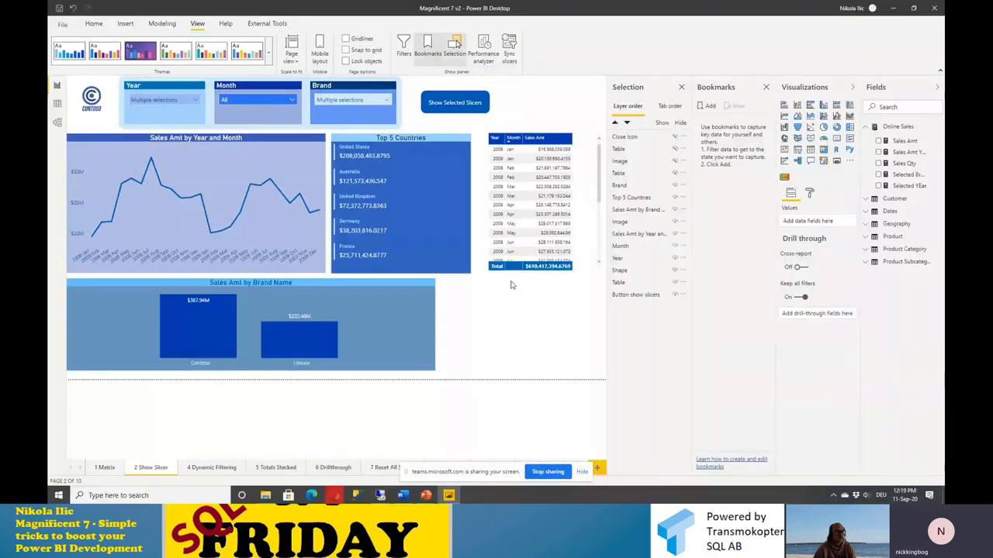
Step: Add a bookmark of the current page state, name it Slicer Pane Hidden, and turn off its Data option
click(707, 105)
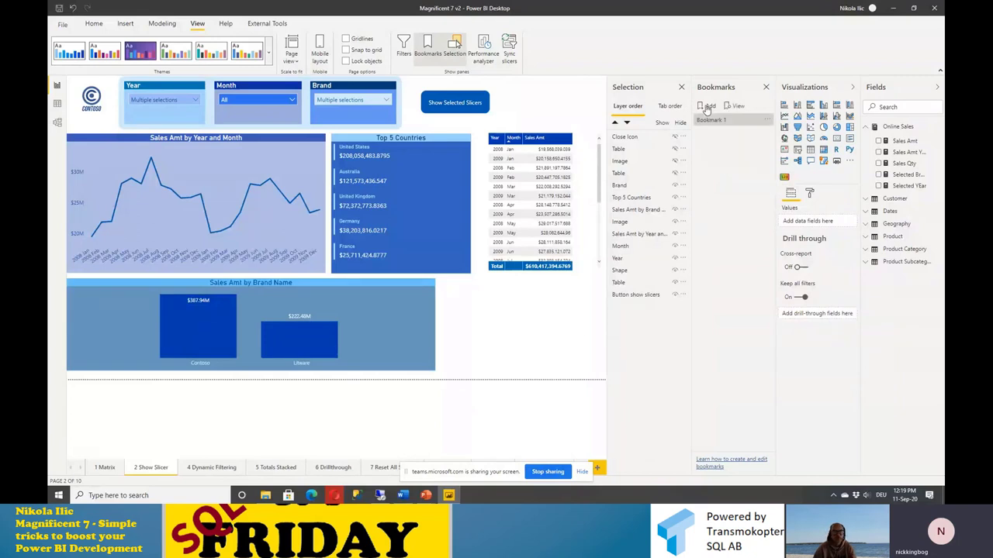
click(767, 121)
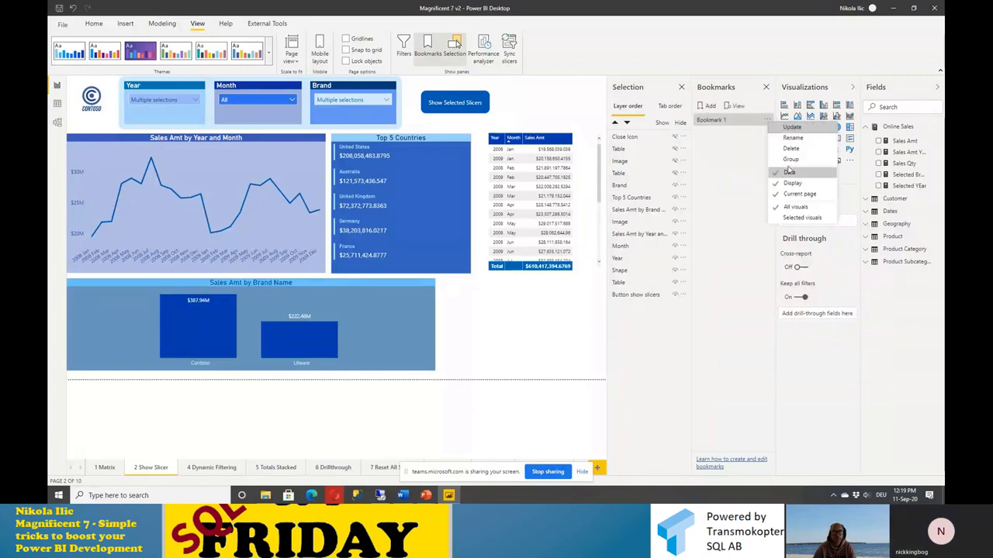
click(792, 138)
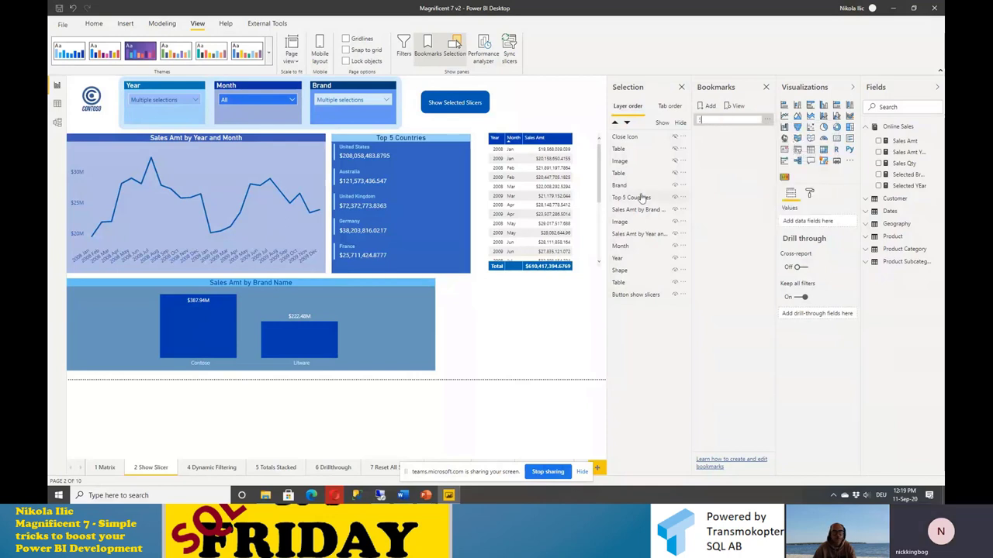
text(Slicer Pane Hidden)
key(Return)
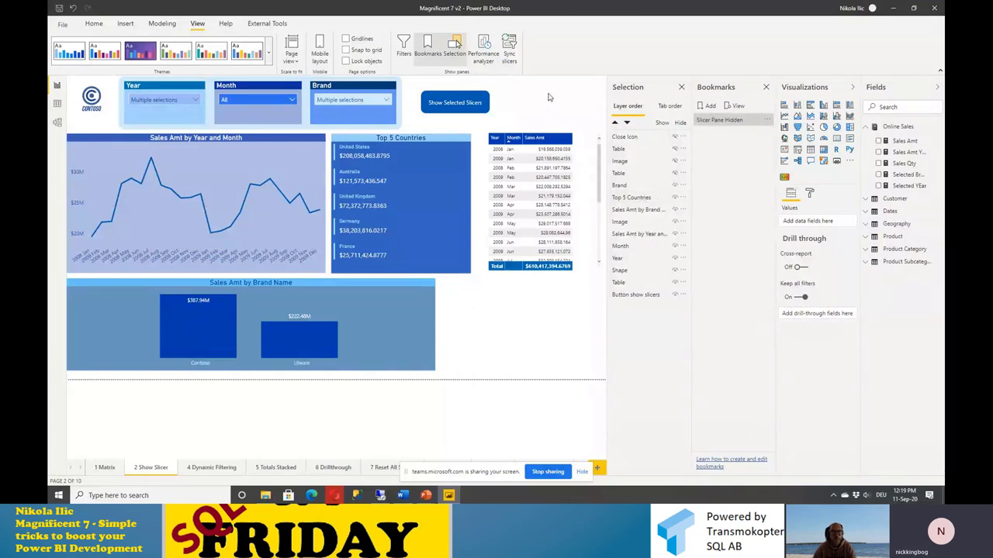
click(765, 122)
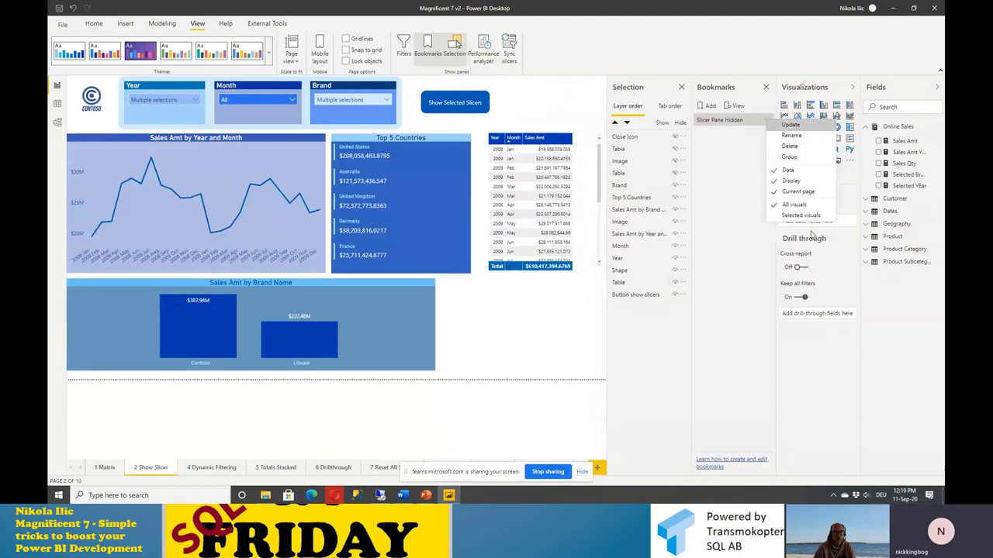
click(800, 177)
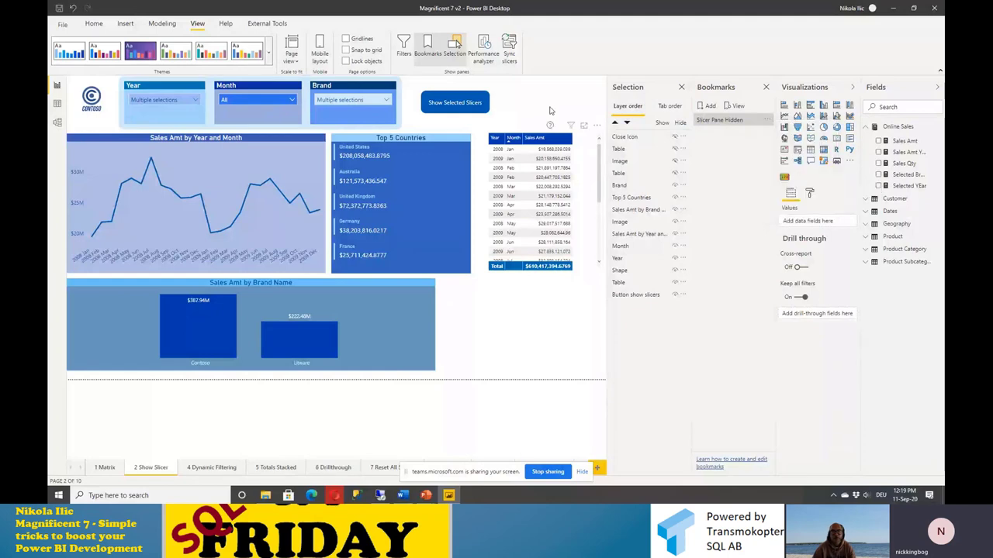
Step: Unhide the Close Icon and the table directly beneath it in the layer order
click(674, 140)
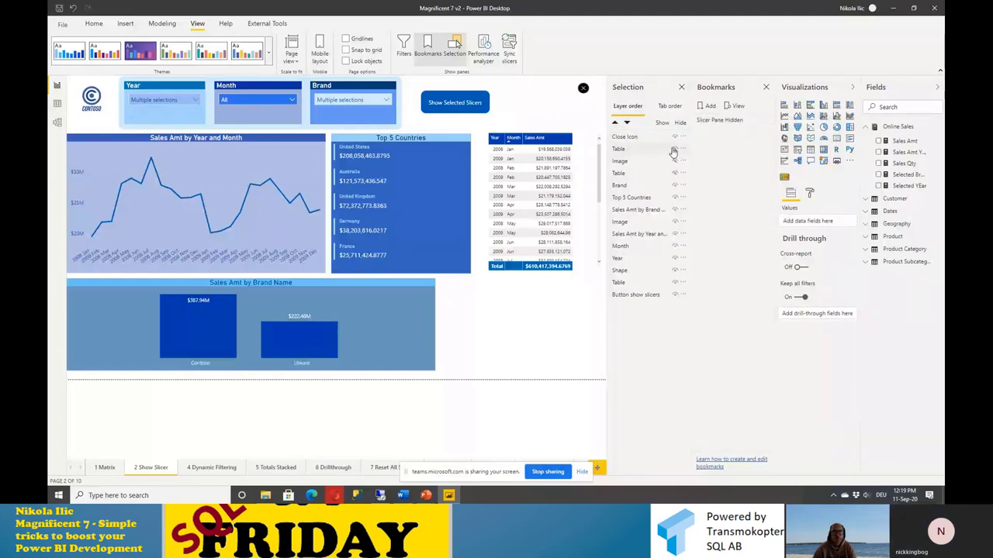
click(674, 149)
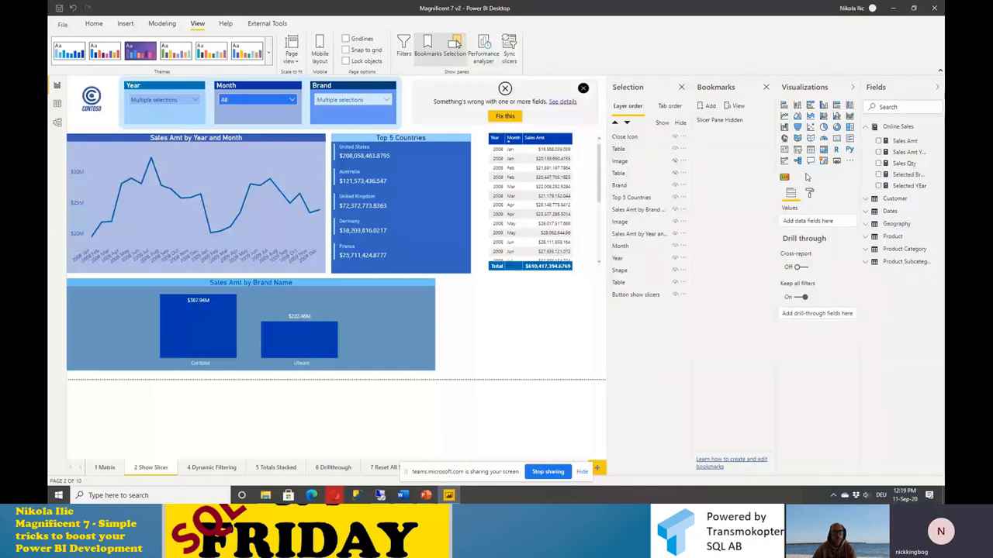
Step: Rename the Selected YEar measure to Selected Year so the unhidden table can find its field
click(917, 187)
right_click(919, 188)
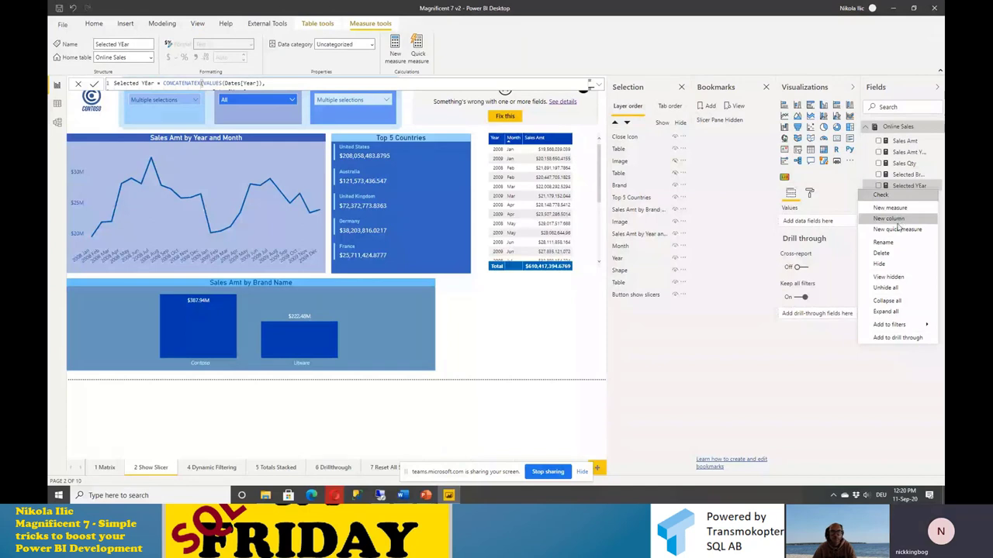
double_click(925, 187)
key(Return)
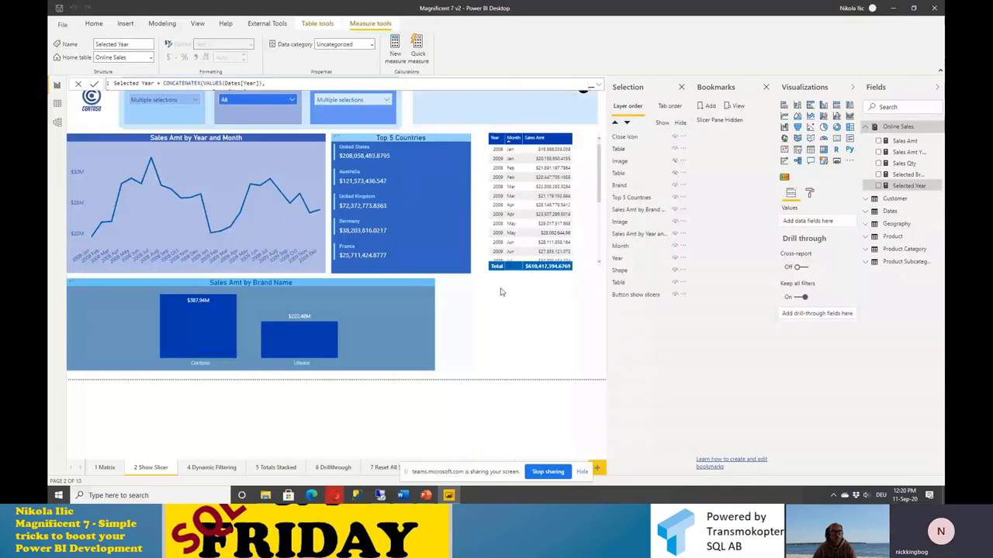
click(407, 122)
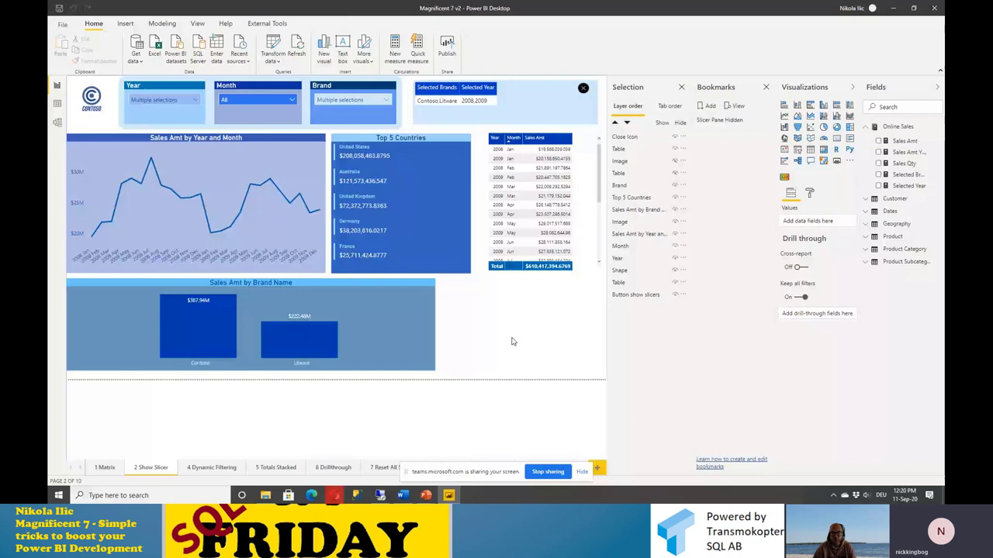
Step: Add a second bookmark with the selected-slicers table visible and name it Slicer Pane Displayed
click(707, 105)
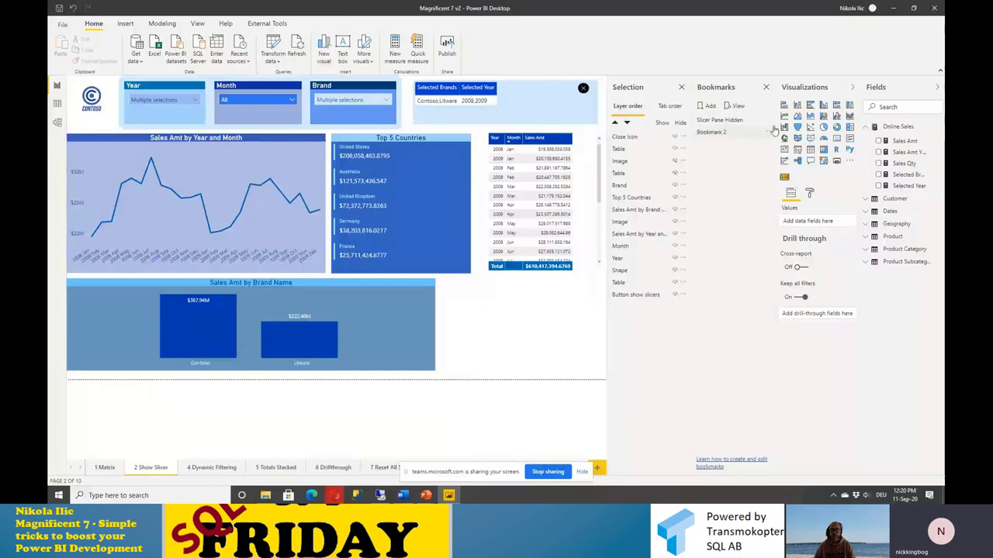
click(768, 133)
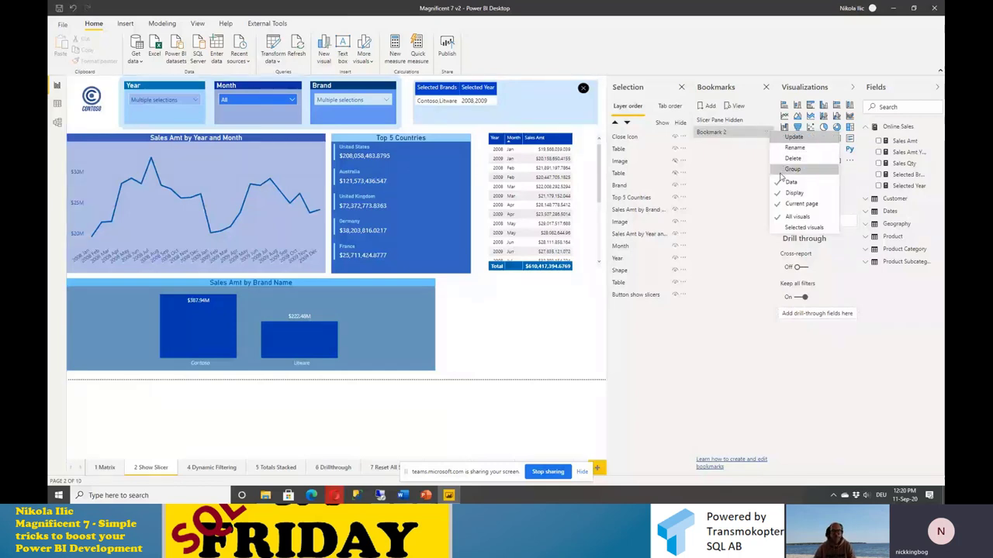
click(766, 135)
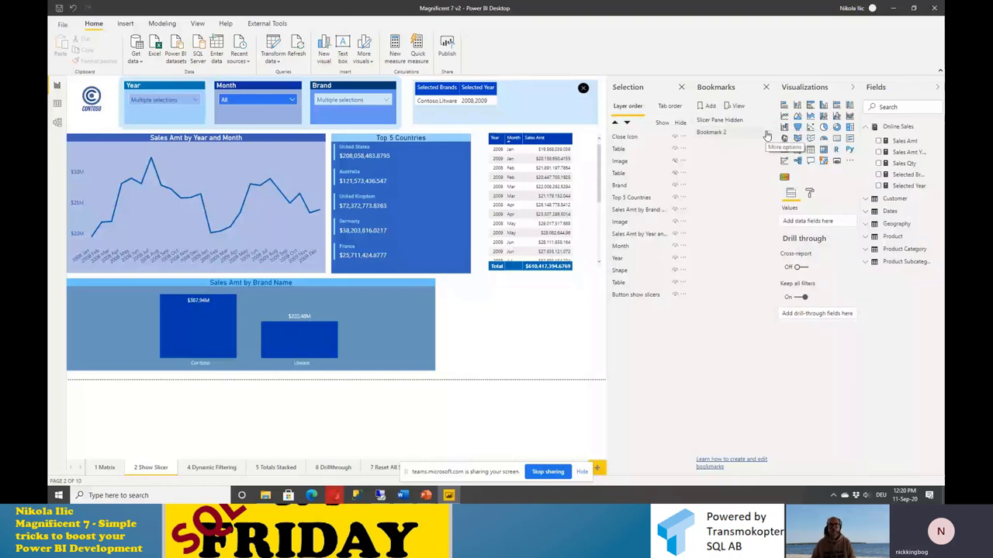
double_click(766, 135)
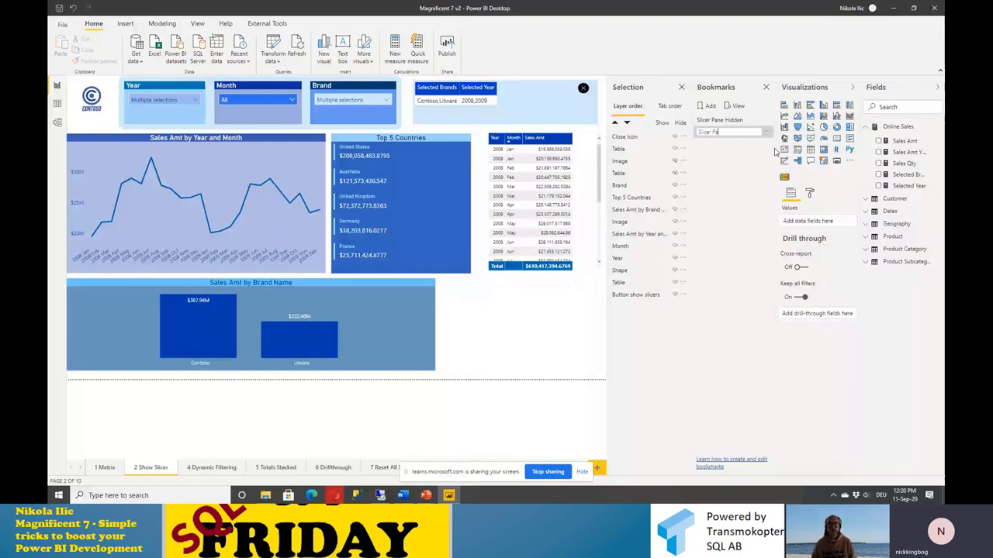
text(Slicer Pane)
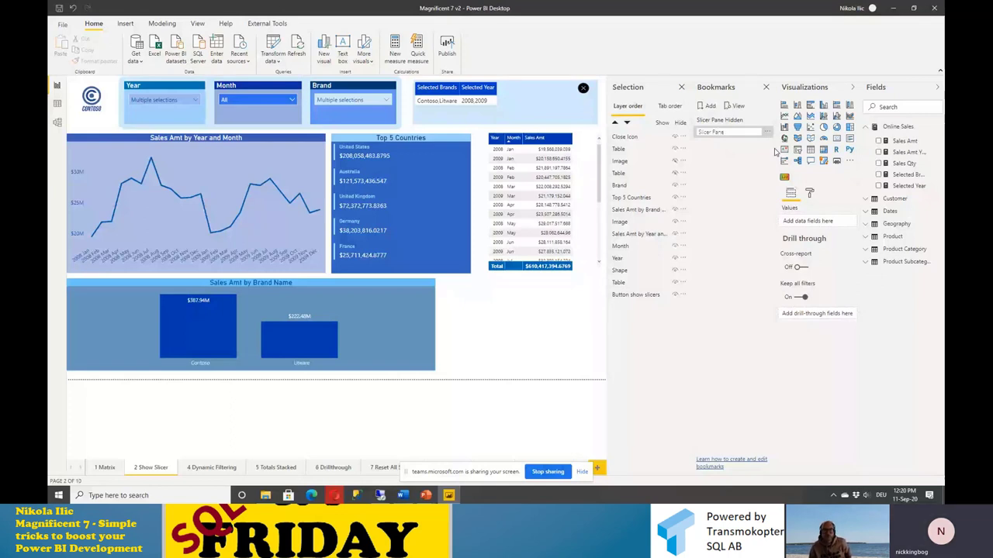
text( Displayed)
key(Return)
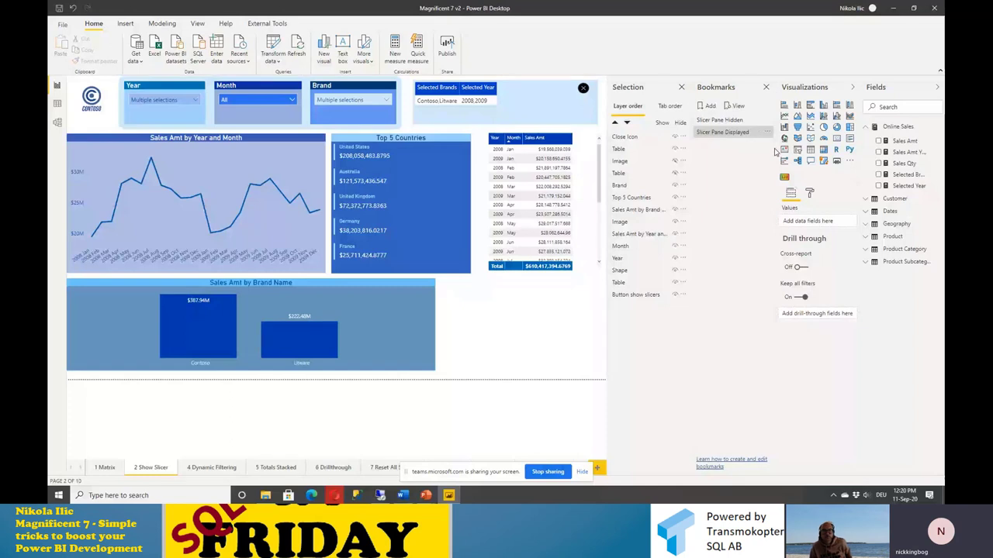
Step: Turn on the Close Icon's bookmark action, assign the Slicer Pane Hidden bookmark, and test the icon
click(583, 88)
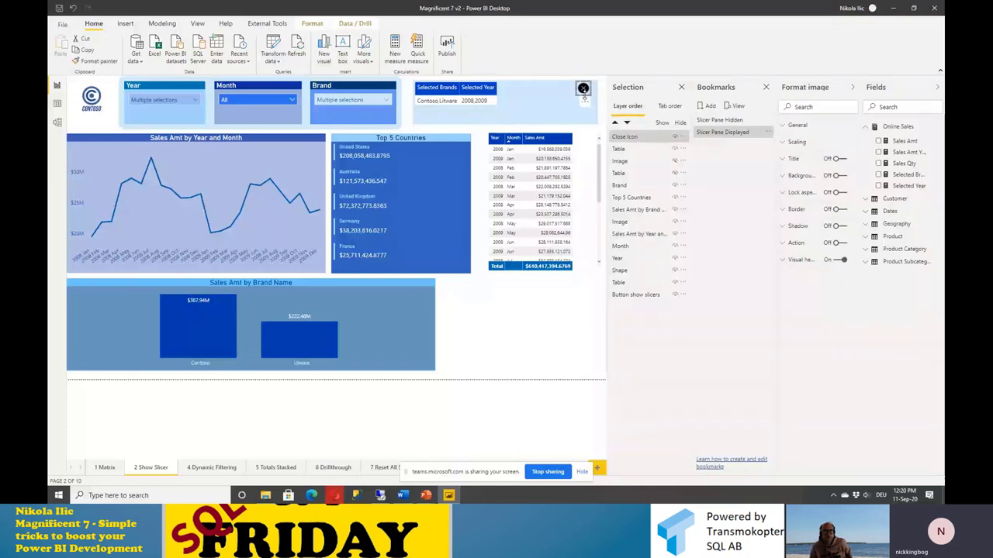
click(797, 243)
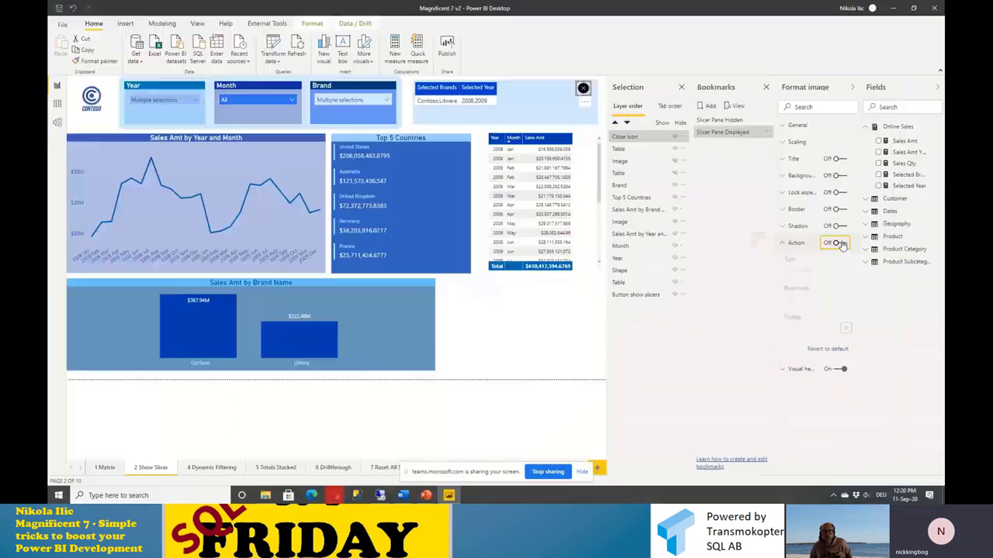
click(842, 244)
click(814, 299)
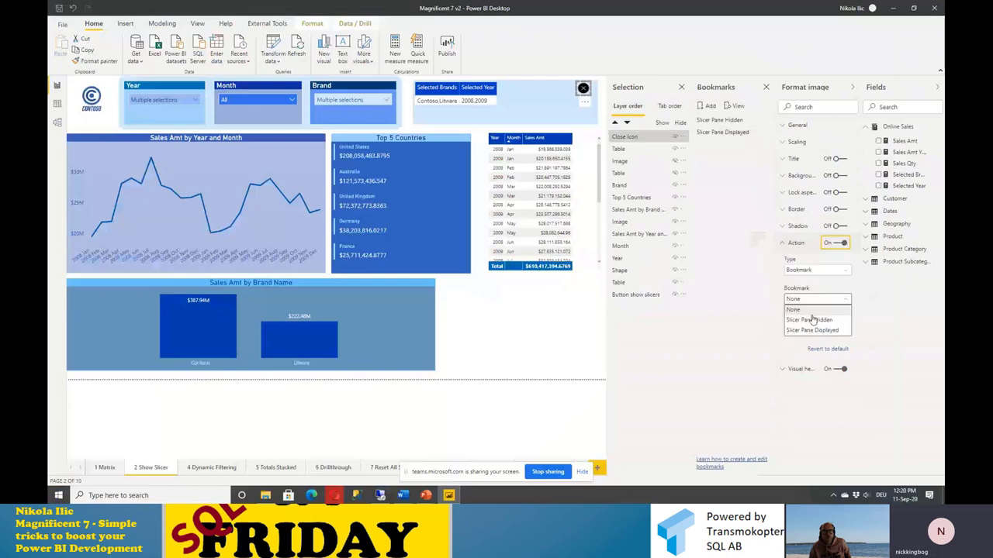
click(811, 320)
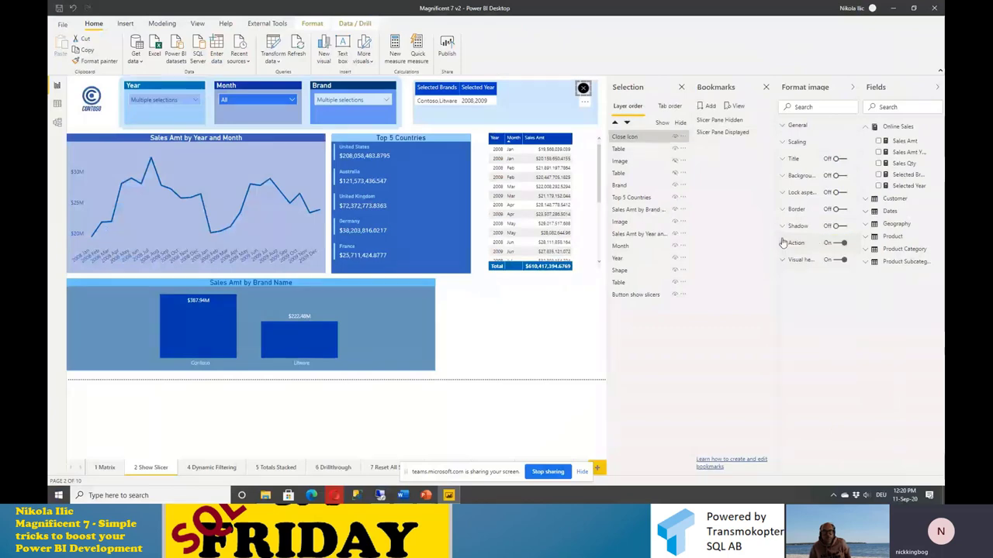
click(783, 243)
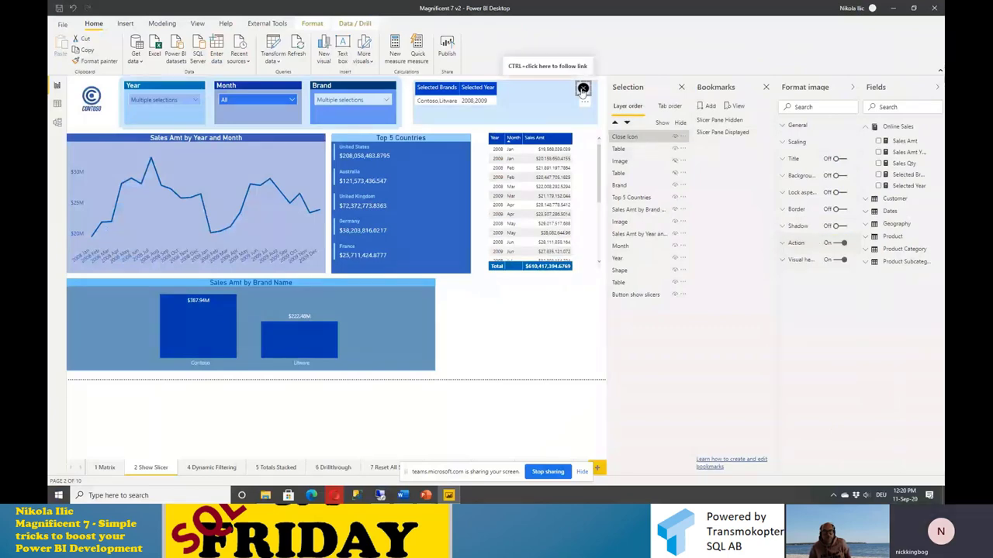
ctrl+click(583, 90)
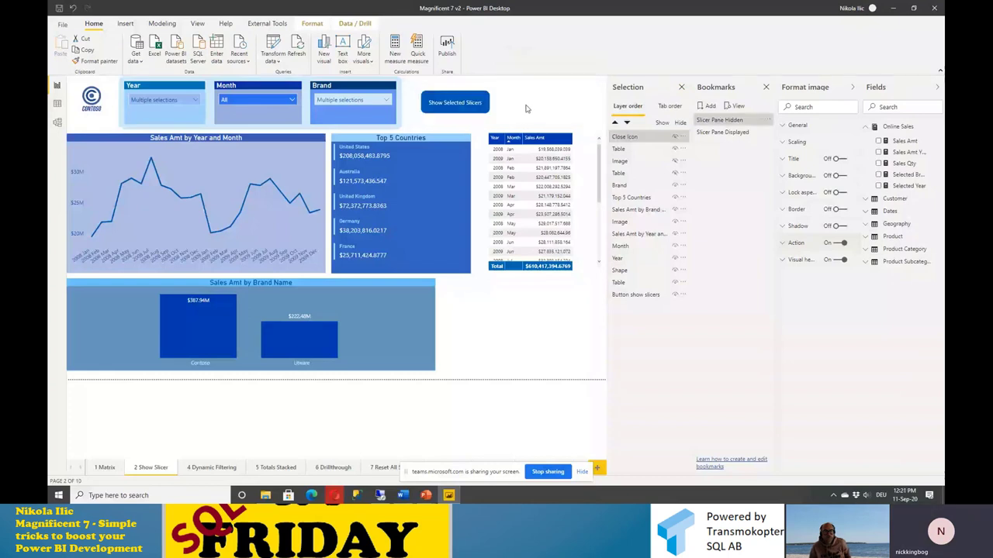
Step: Turn on the Show Selected Slicers button's action with the Slicer Pane Displayed bookmark, and test both the button and the Close Icon
click(469, 103)
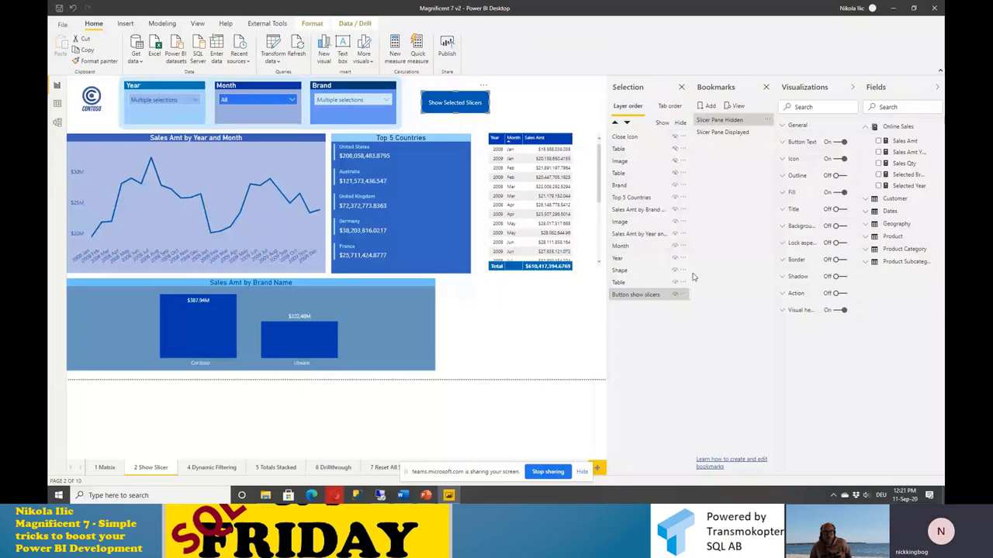
click(839, 293)
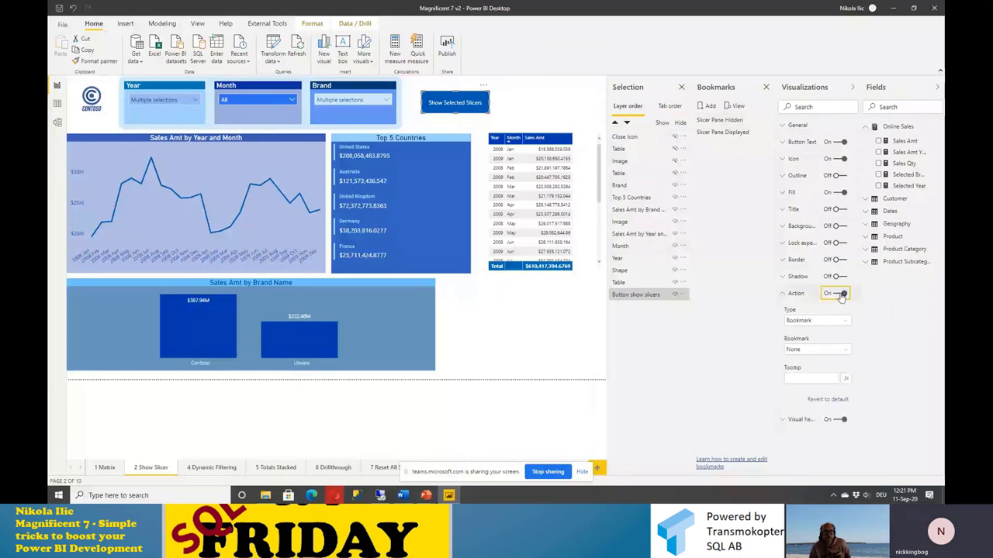
click(785, 295)
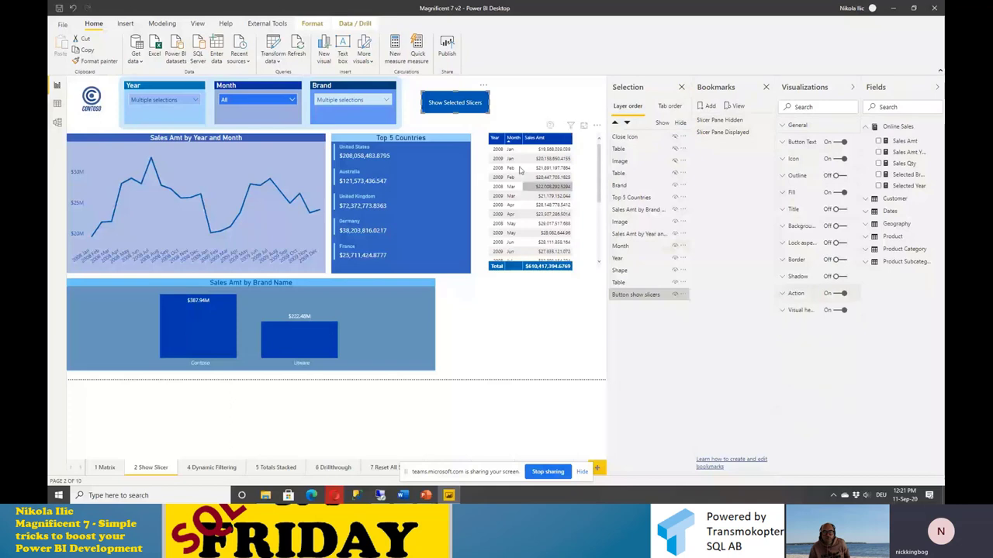
ctrl+click(459, 114)
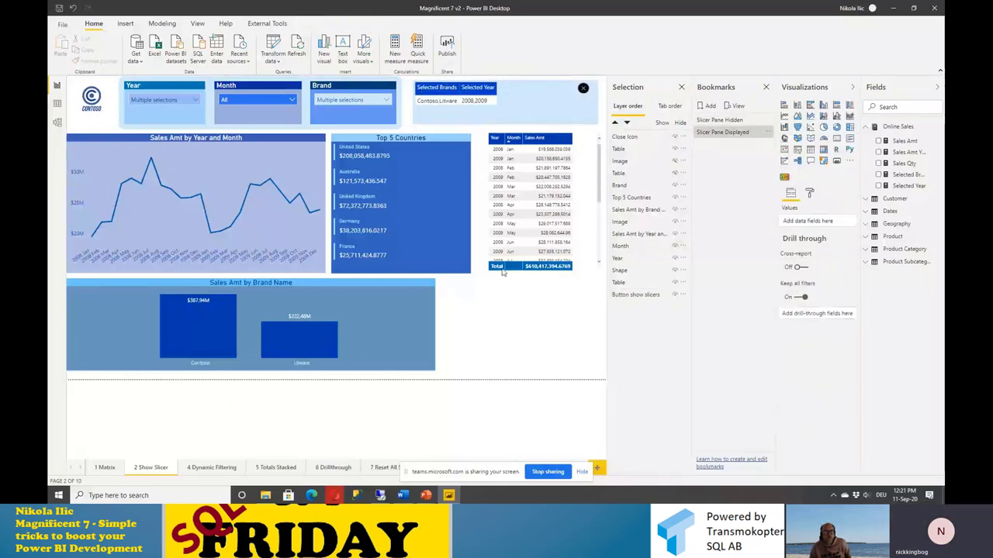
ctrl+click(582, 88)
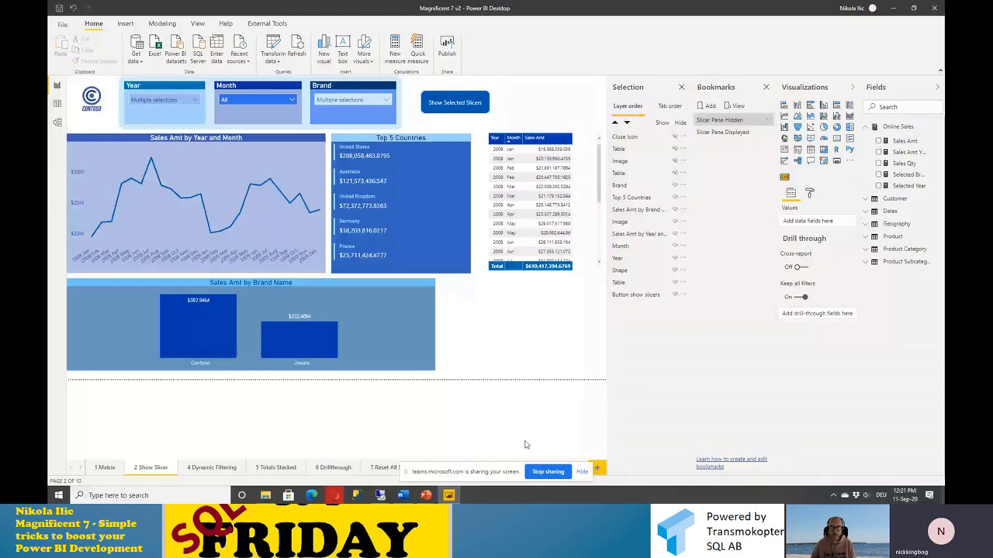
key(alt+Tab)
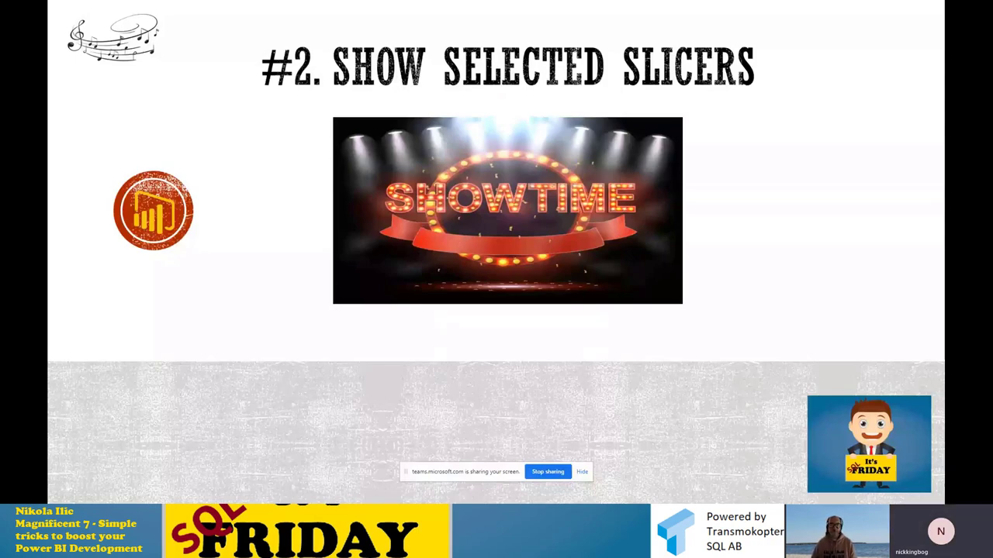
key(alt+Tab)
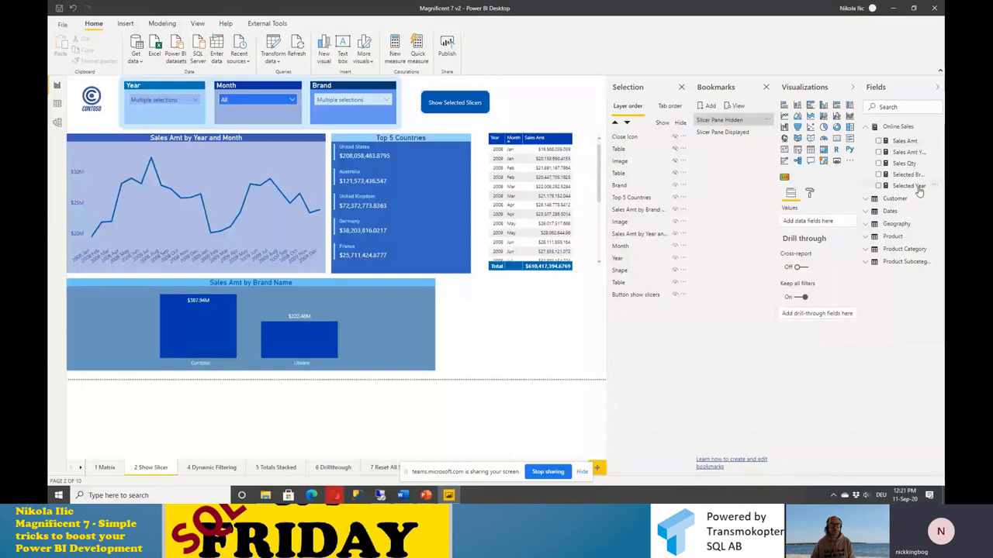
Step: Display the full Selected Brands formula and circle its 'Product'[BrandName] expression argument with a temporary annotation
click(907, 175)
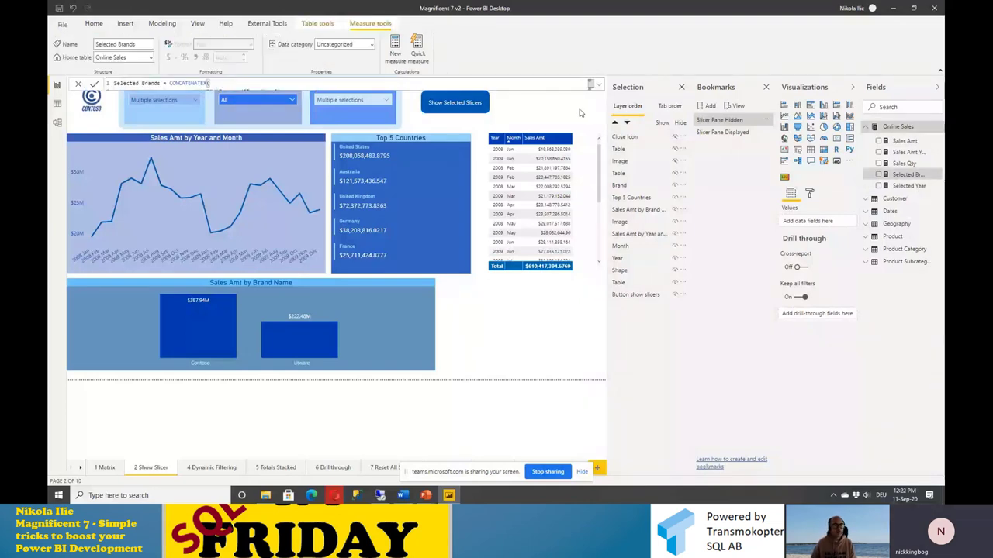
click(591, 84)
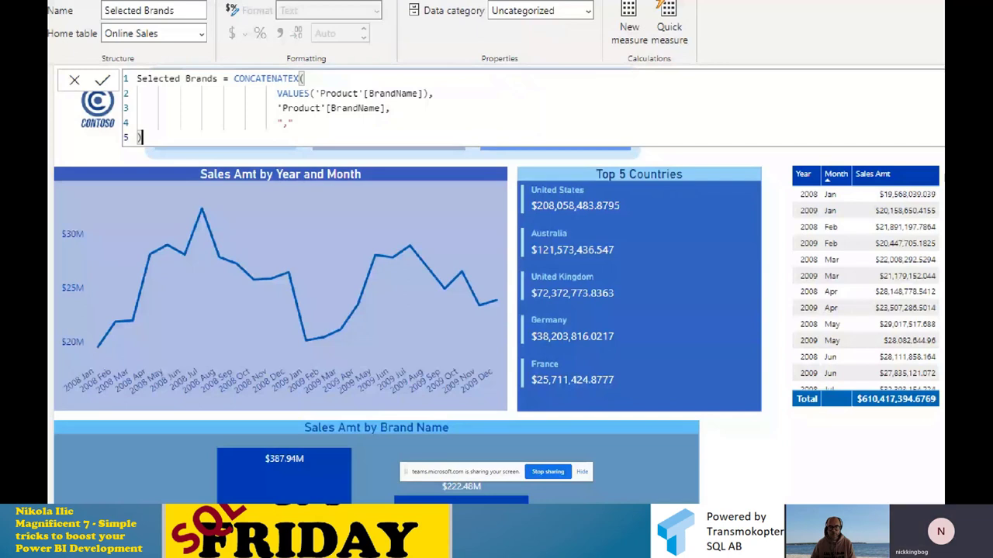
mouse_move(270, 98)
mouse_down()
mouse_move(306, 119)
mouse_move(353, 110)
mouse_move(289, 90)
mouse_up()
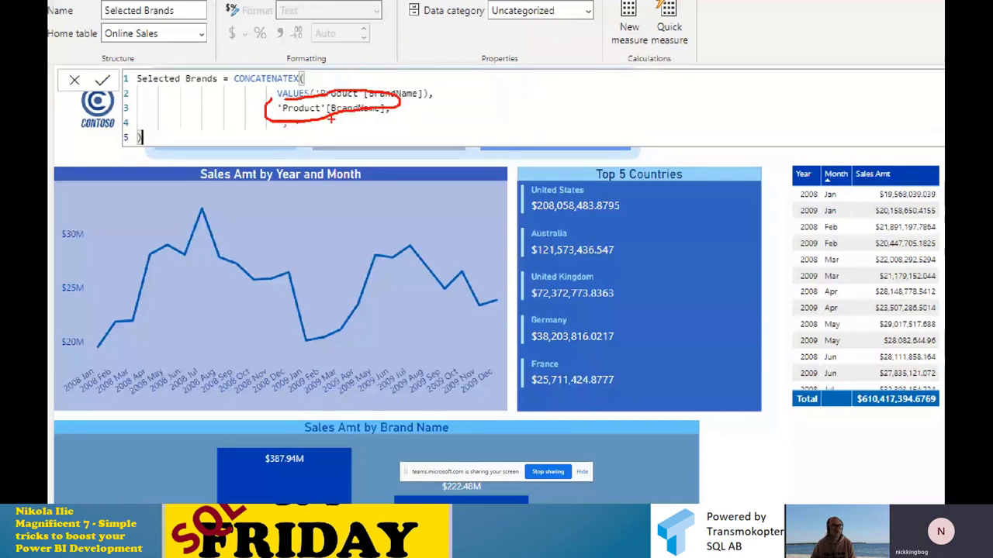
key(Escape)
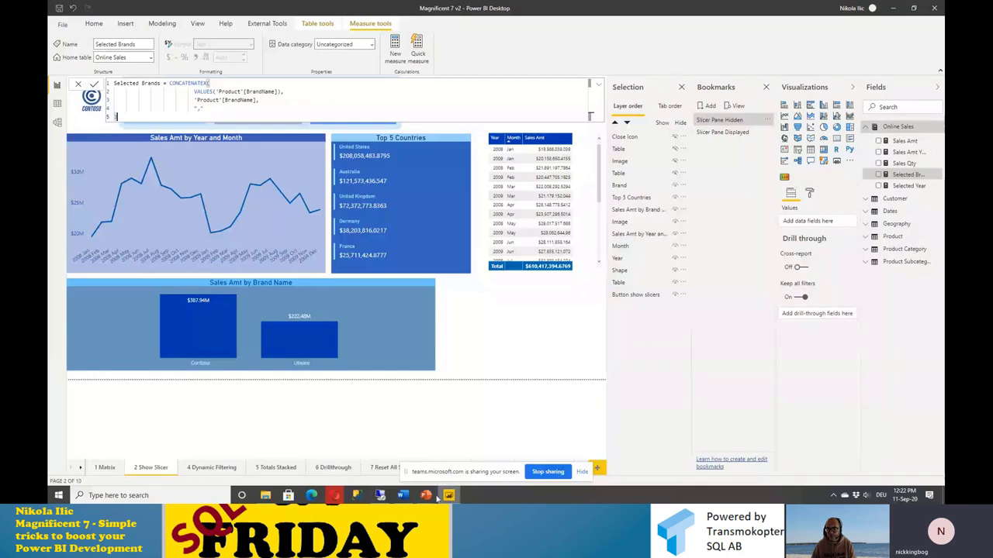
Step: Switch to the PowerPoint slide show at the "#2. Show Selected Slicers" slide
mouse_move(431, 500)
click(474, 448)
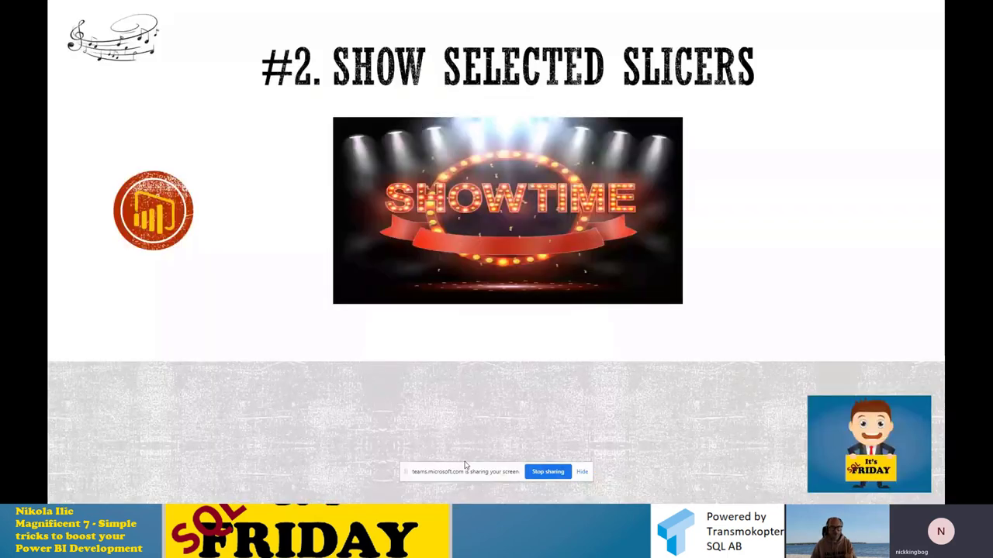
Step: Advance to the "#3. Tooltip Pages + Animated Tooltip" slide, switch to Power BI Desktop, and view the TT Regions and TT Colors pages
click(323, 360)
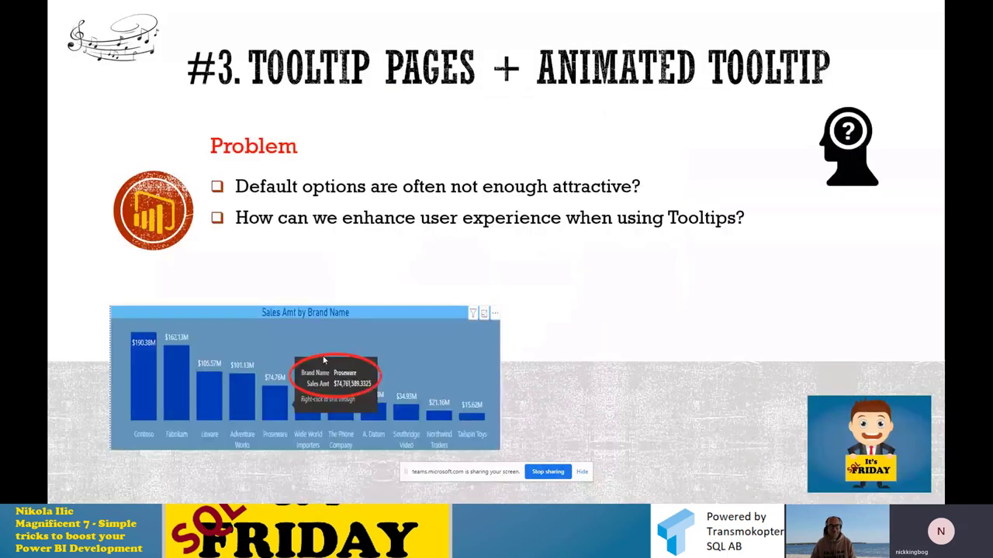
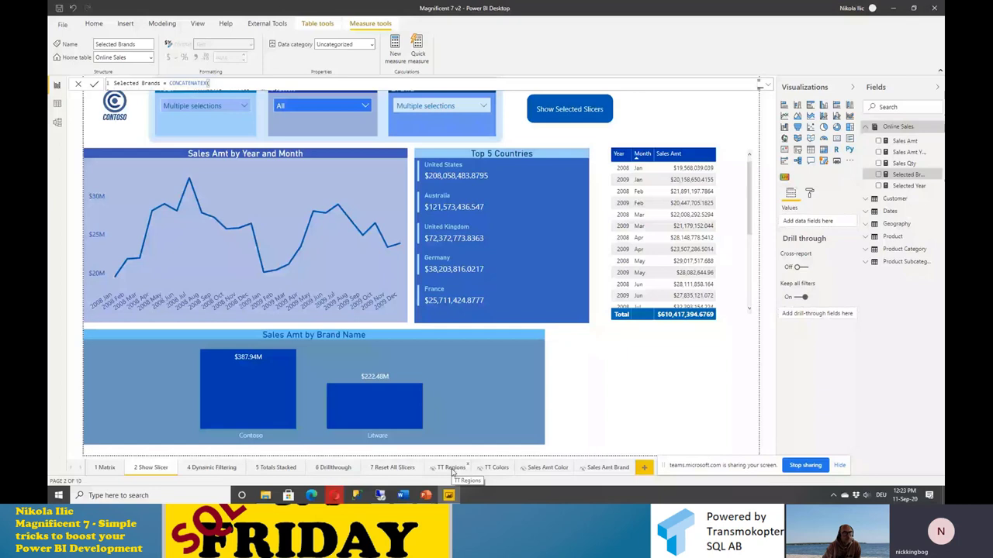
click(452, 469)
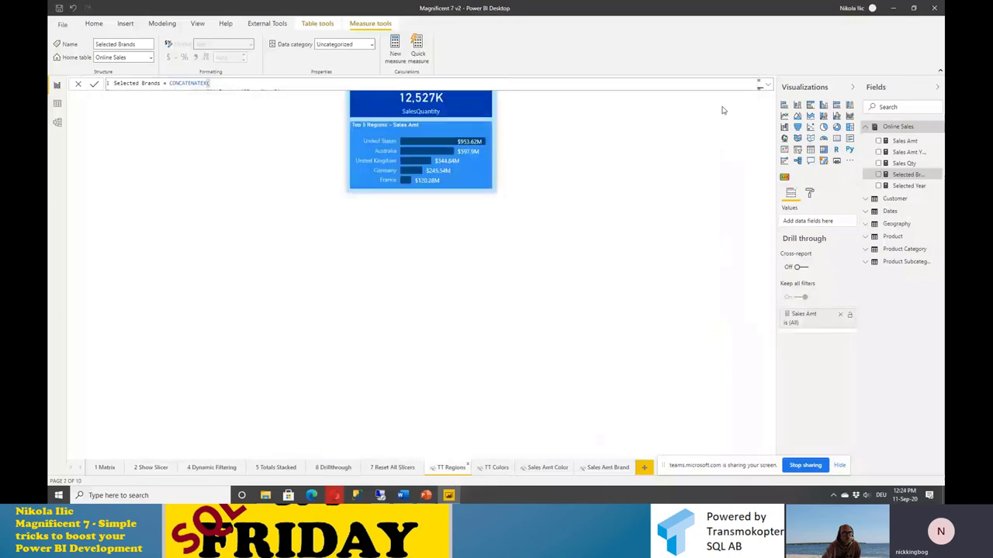
click(419, 112)
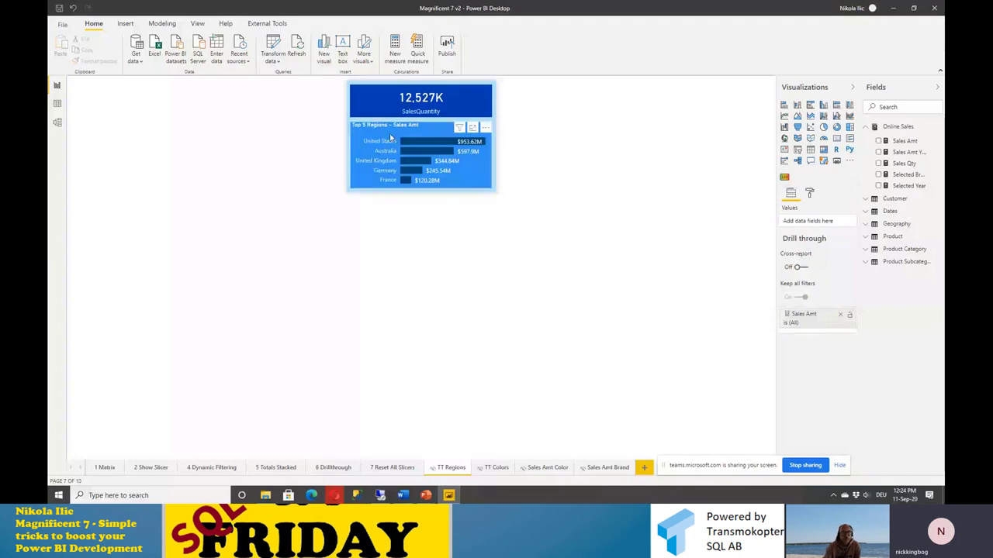
key(ctrl+Page_Down)
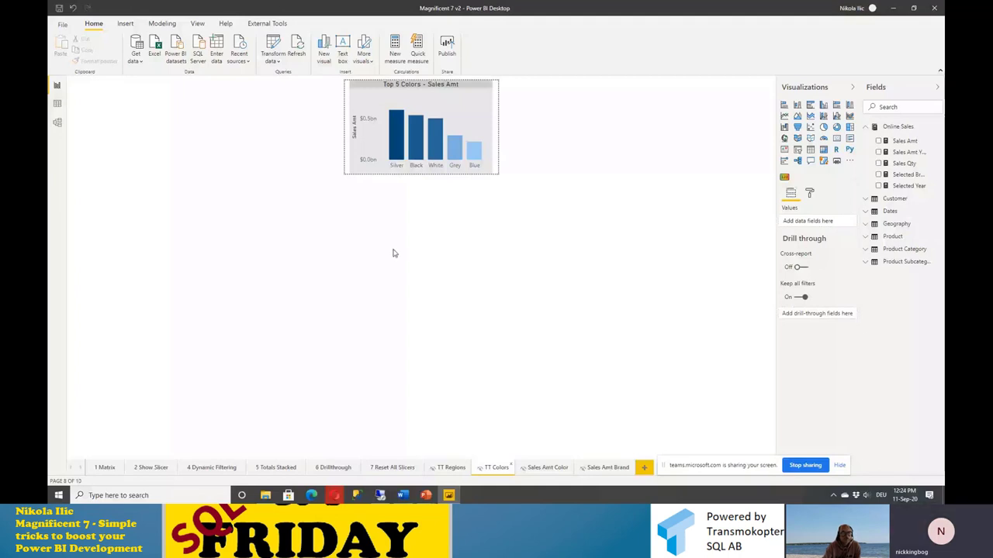
Step: Add a new report page and set its page size type to Tooltip
click(643, 468)
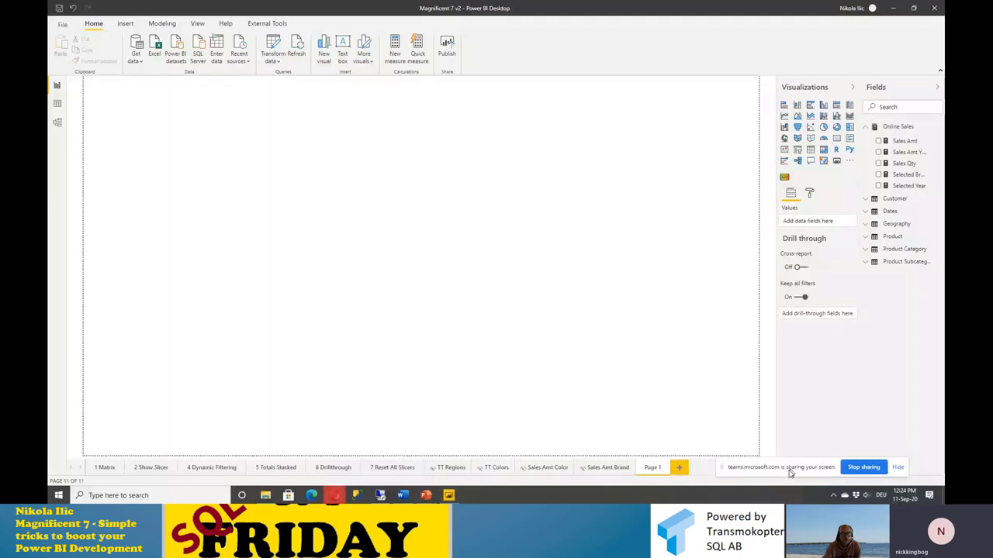
click(809, 192)
click(790, 245)
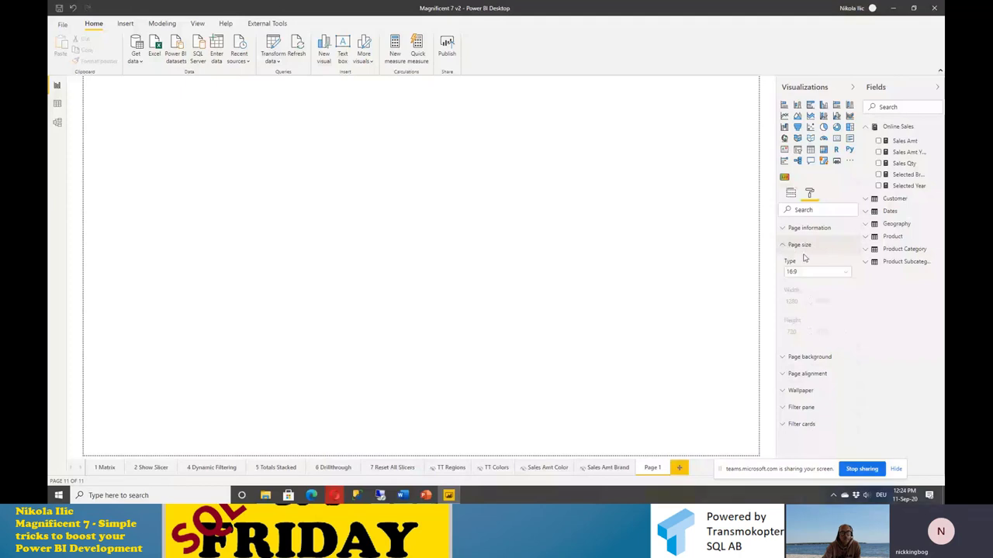
click(804, 259)
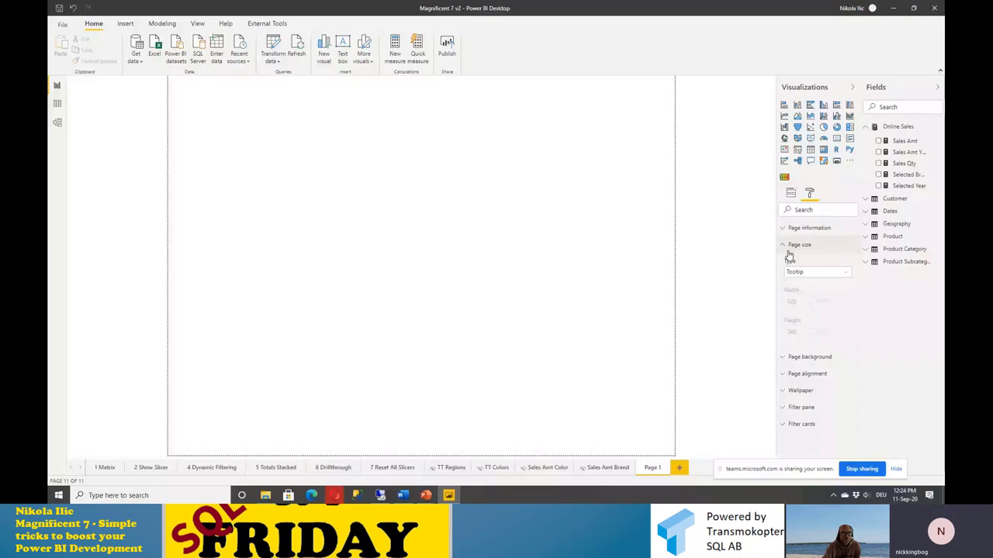
Step: Switch the new tooltip page's view to actual size
click(197, 23)
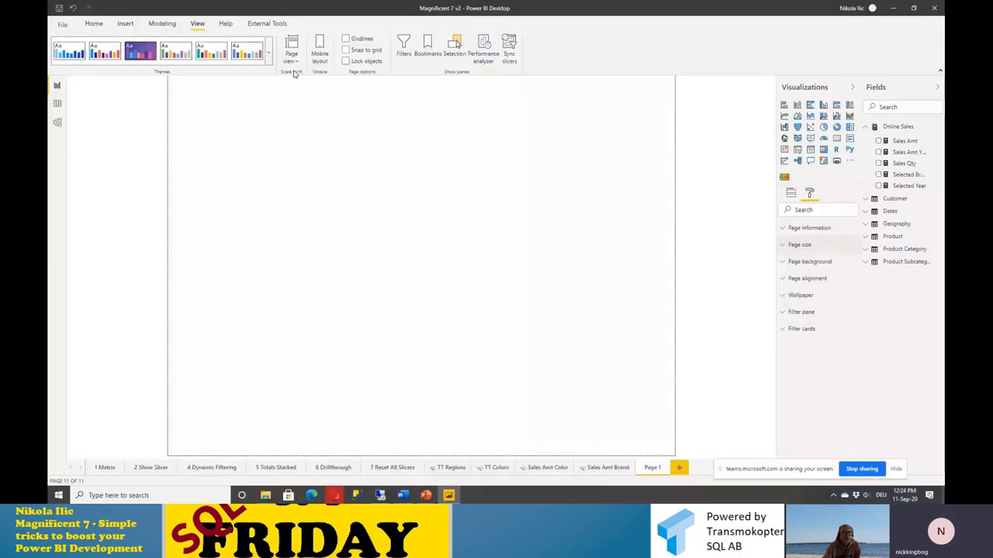
click(291, 52)
click(310, 124)
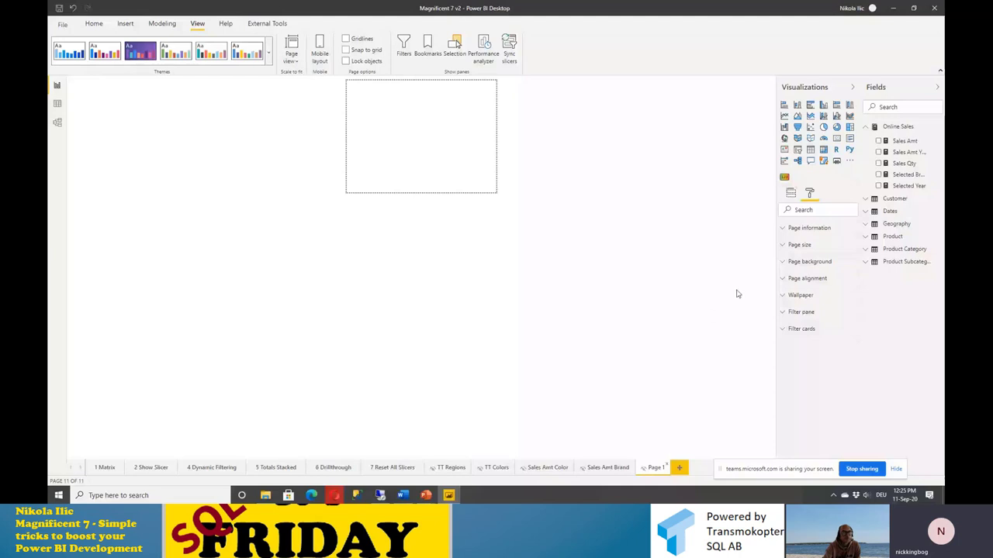
Step: Turn on the Tooltip setting in Page 1's page information and mark it with a temporary annotation
click(809, 227)
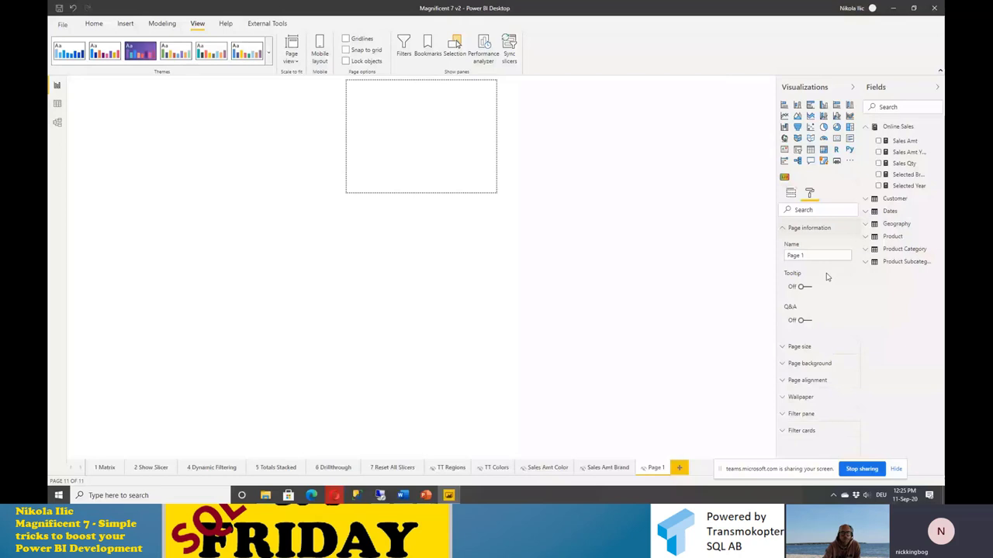
click(803, 287)
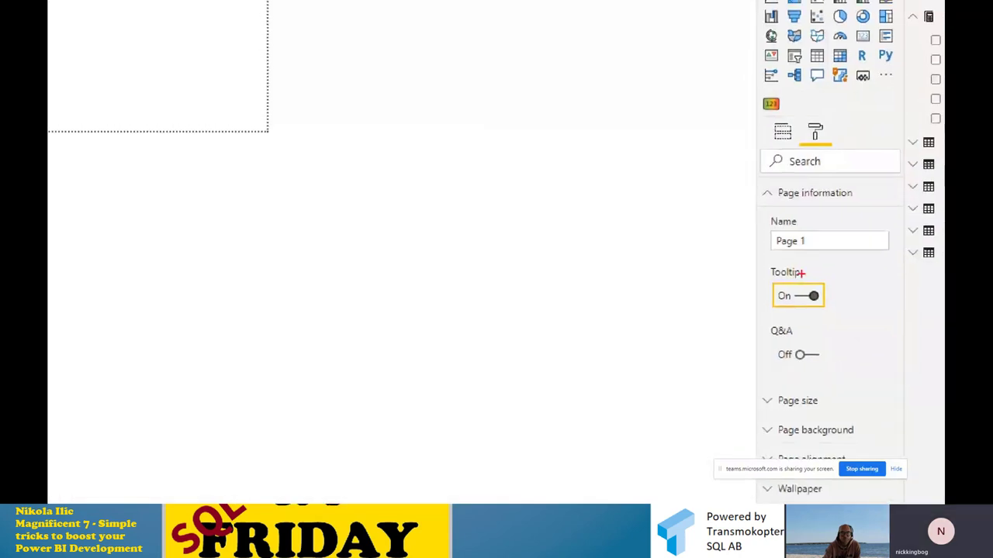
drag(802, 273, 799, 270)
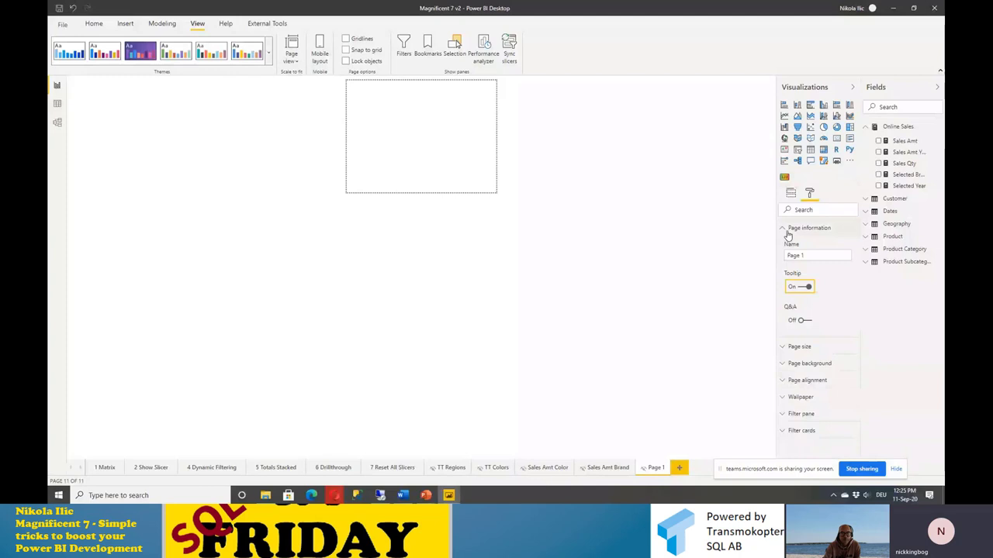
click(787, 232)
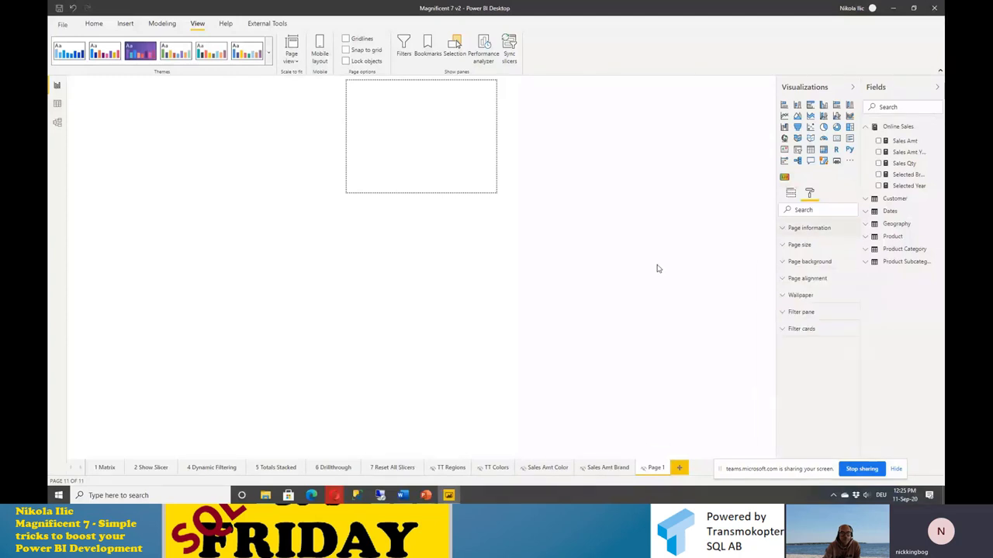
Step: Turn on the Tooltip setting in the page information of both the TT Regions and TT Colors pages
click(451, 468)
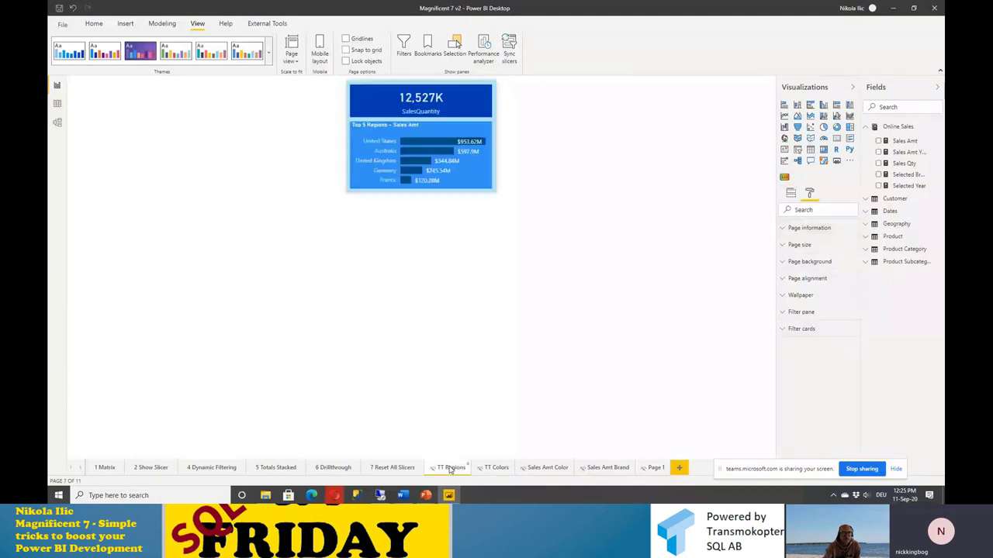
click(788, 228)
click(803, 288)
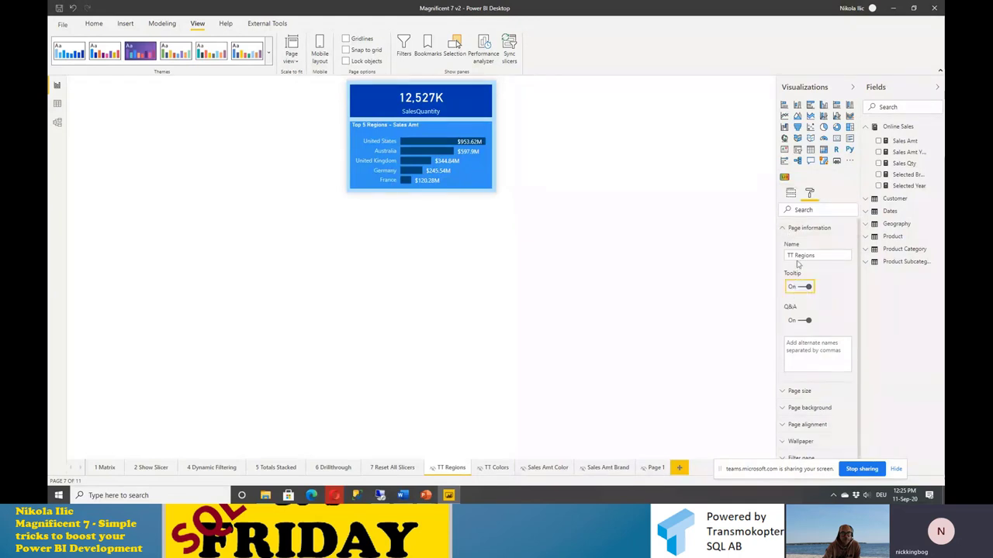
click(787, 229)
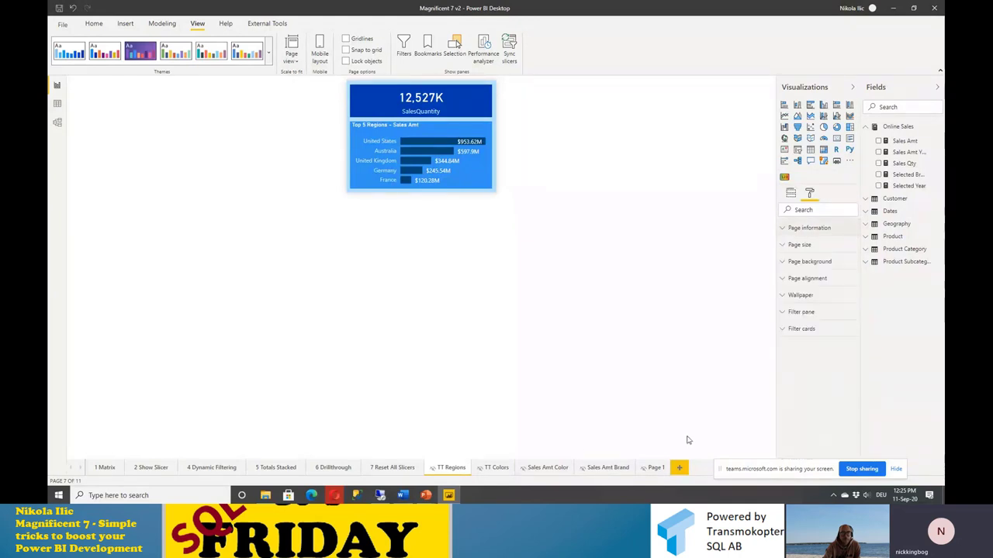
click(489, 468)
click(799, 230)
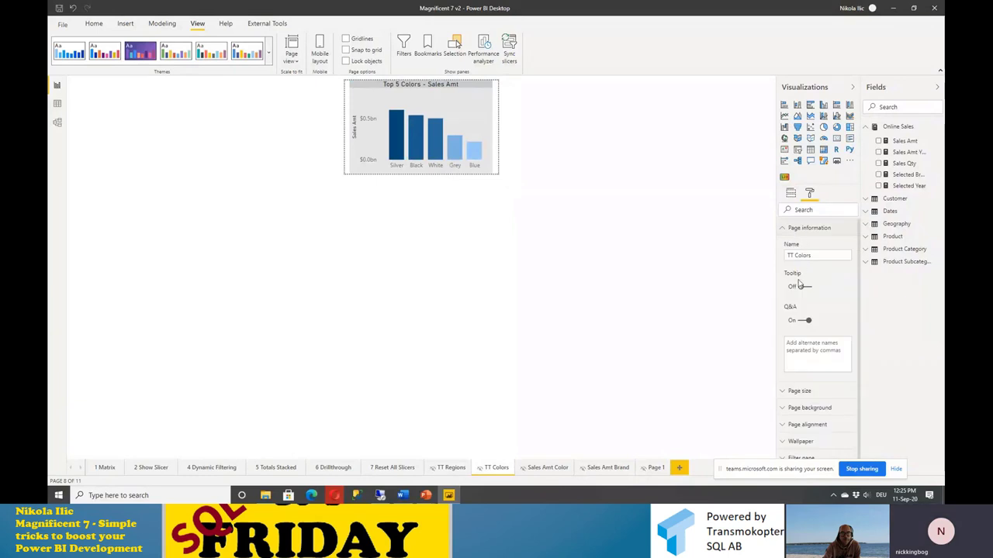
click(802, 287)
click(782, 231)
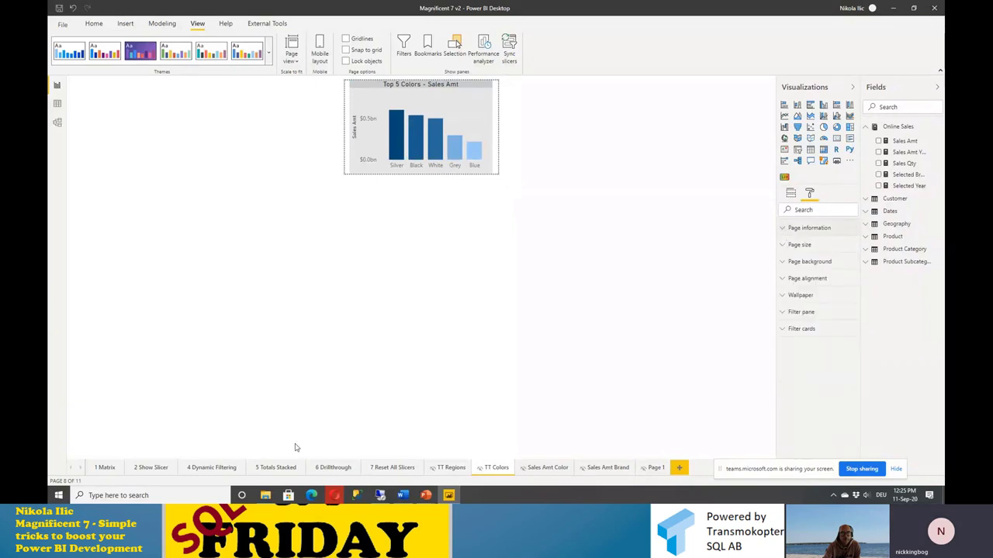
Step: On the 2 Show Slicer page, set the Year and Month sales table's tooltip type to Report page and its page to TT Regions
click(158, 469)
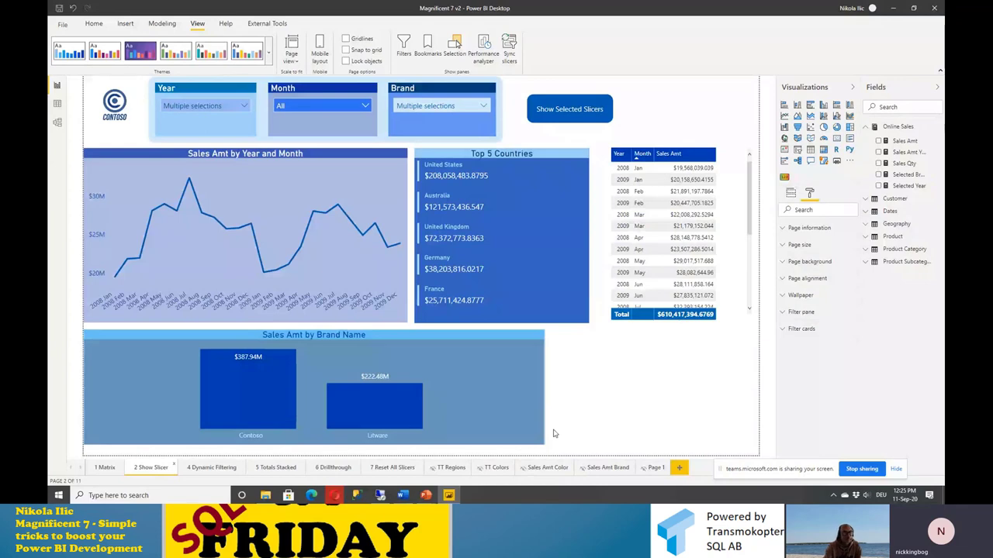
click(738, 271)
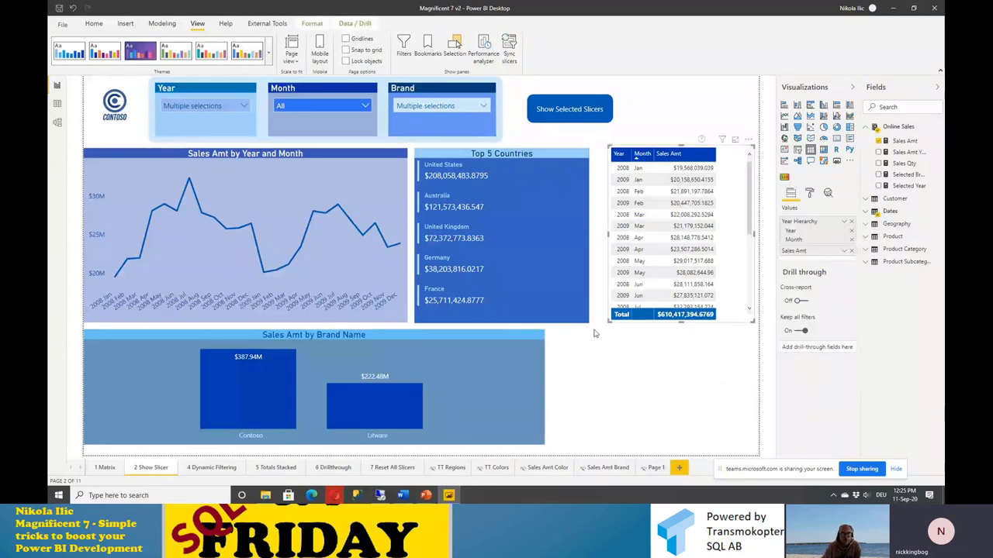
mouse_move(684, 242)
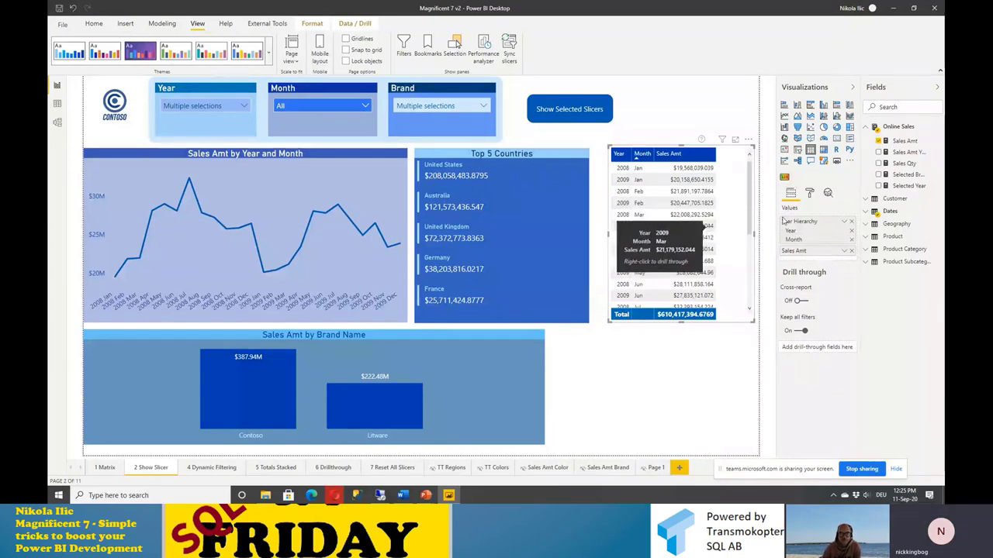
click(809, 195)
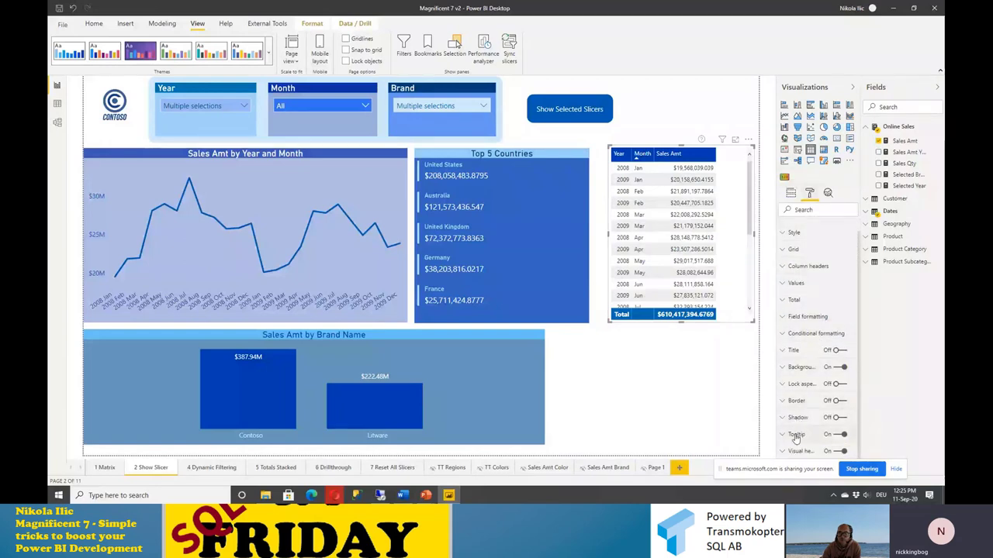
click(796, 436)
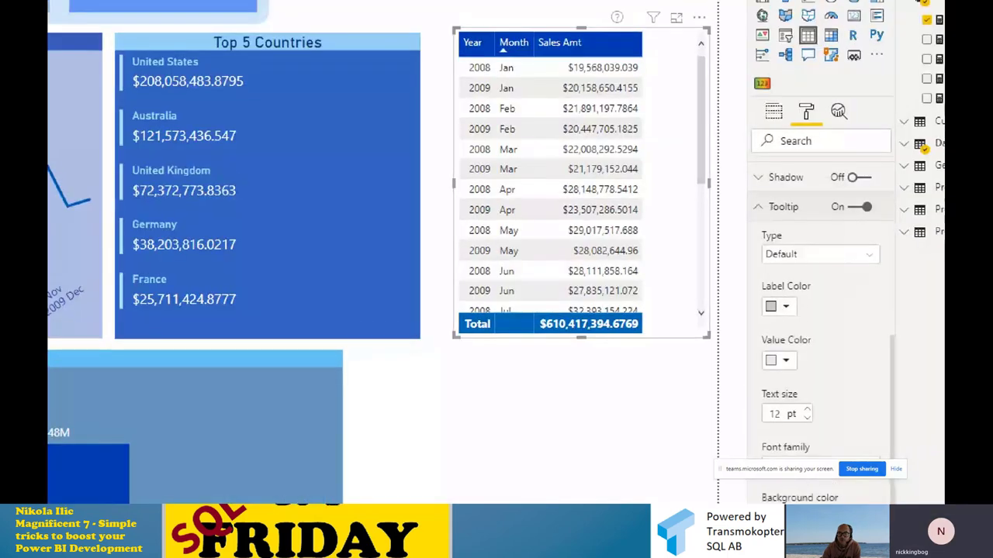
drag(775, 223, 775, 225)
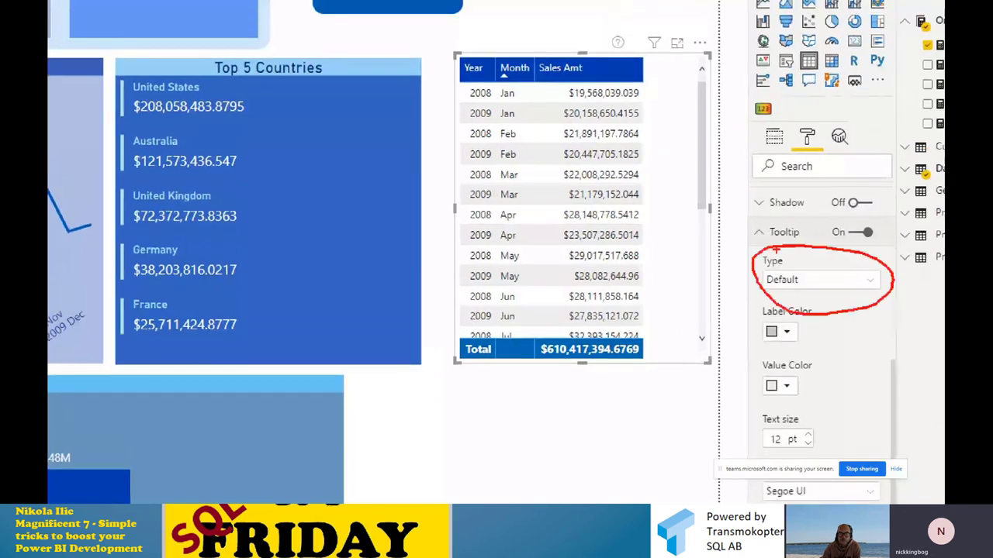
click(818, 279)
click(807, 295)
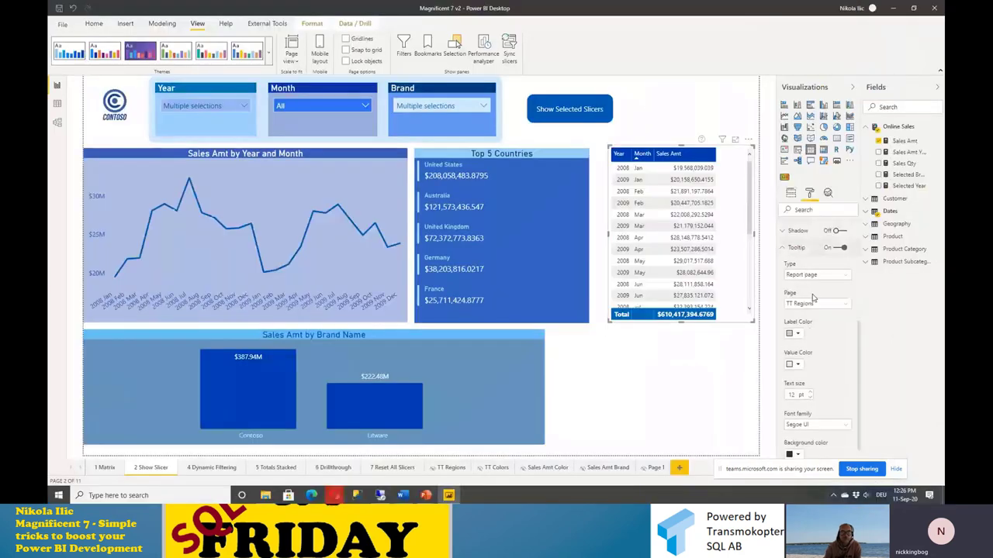
click(816, 303)
click(807, 324)
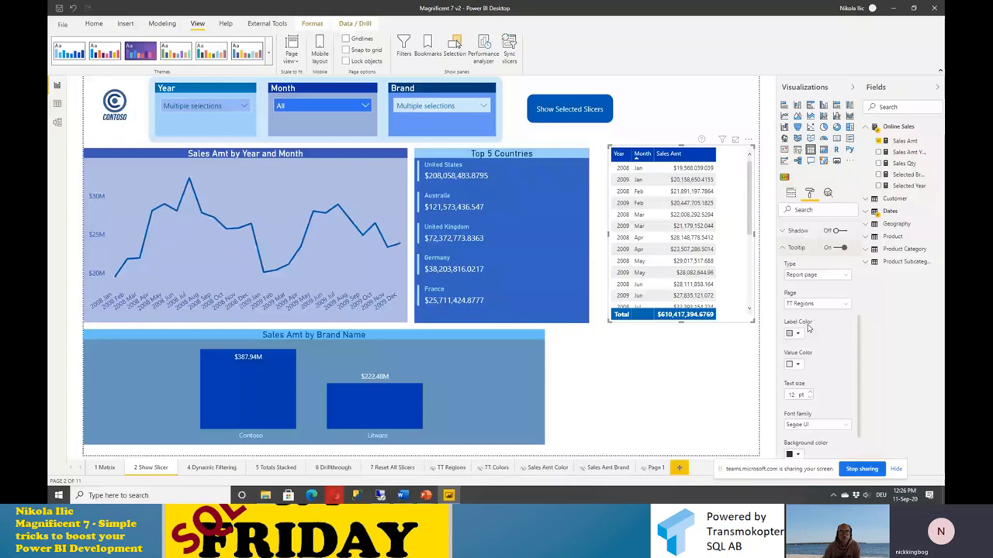
Step: Deselect the sales table and examine the report page tooltip on several of its rows
click(675, 397)
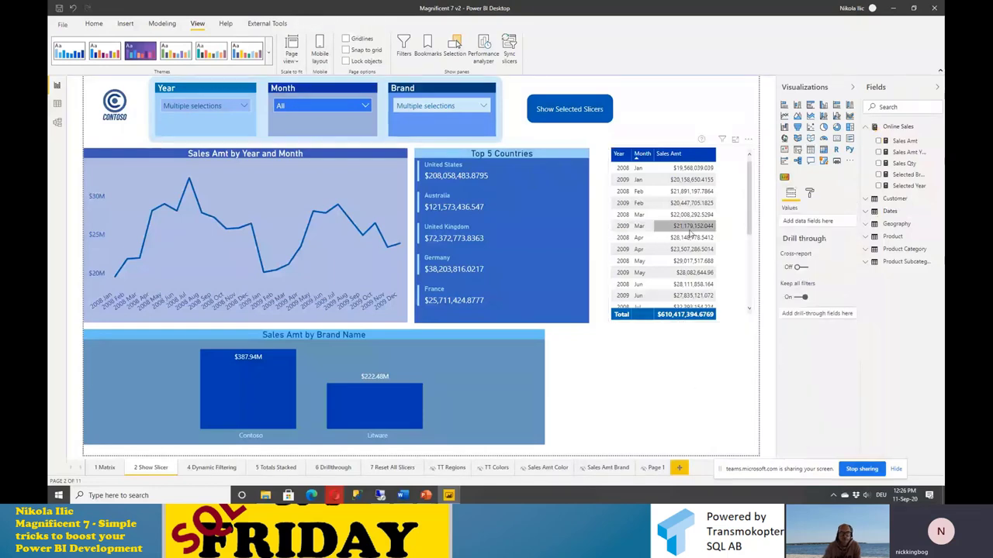
mouse_move(689, 231)
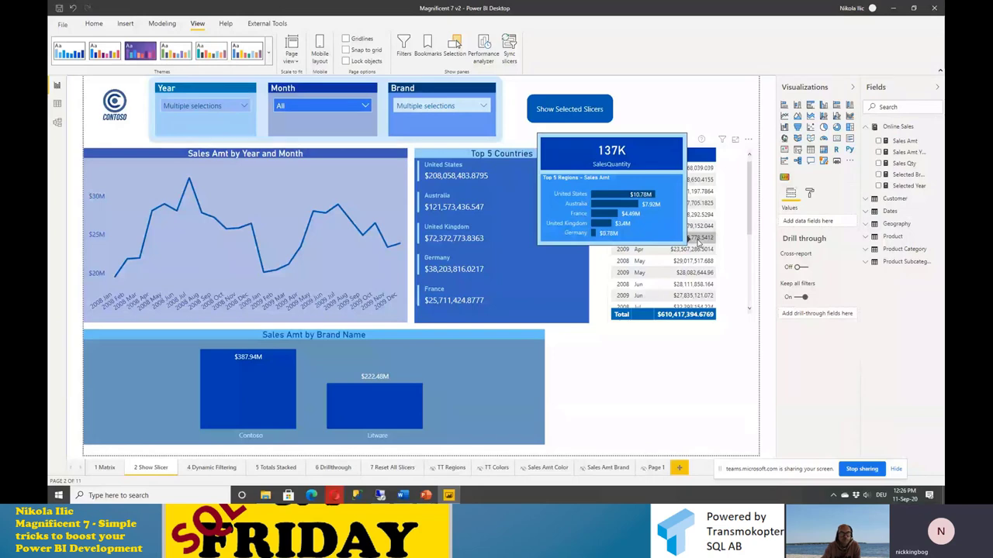
mouse_move(692, 261)
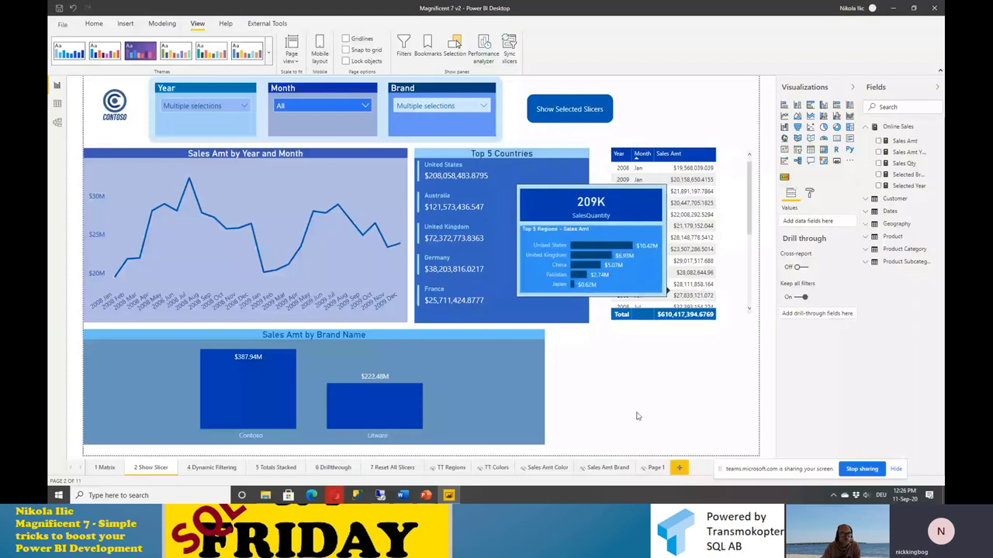
Step: Review the tooltip type and page settings of the Sales Amt by Brand Name chart and examine its bars' tooltip
click(406, 343)
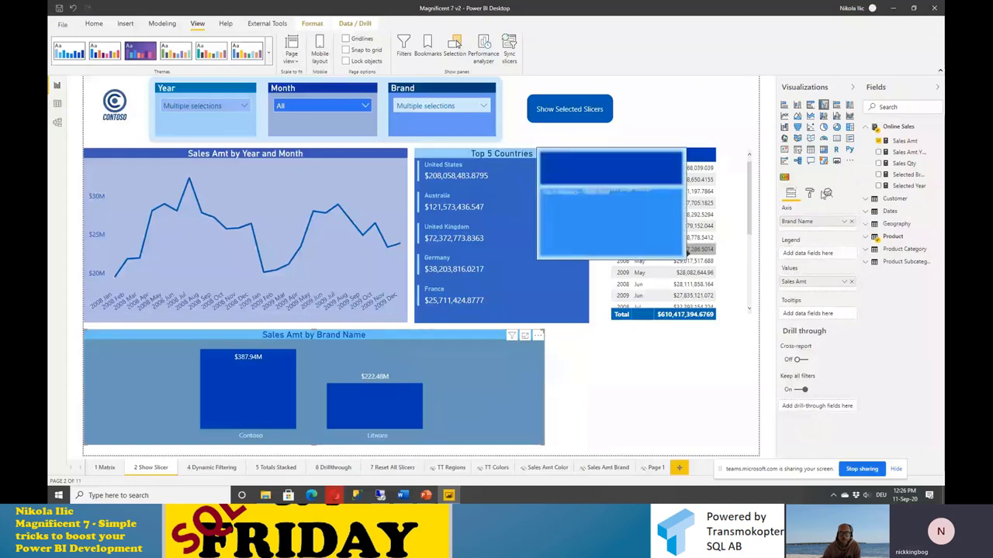
click(811, 195)
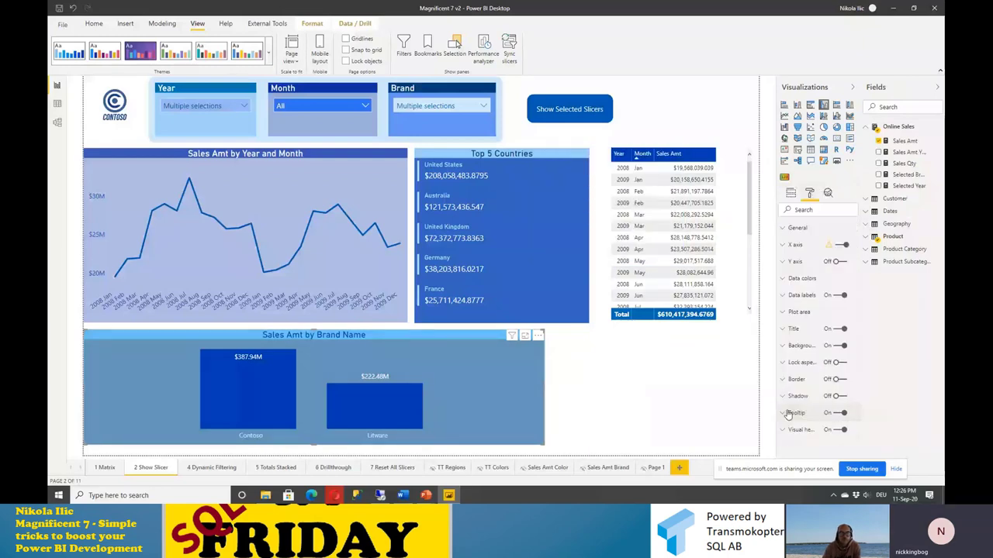
click(787, 414)
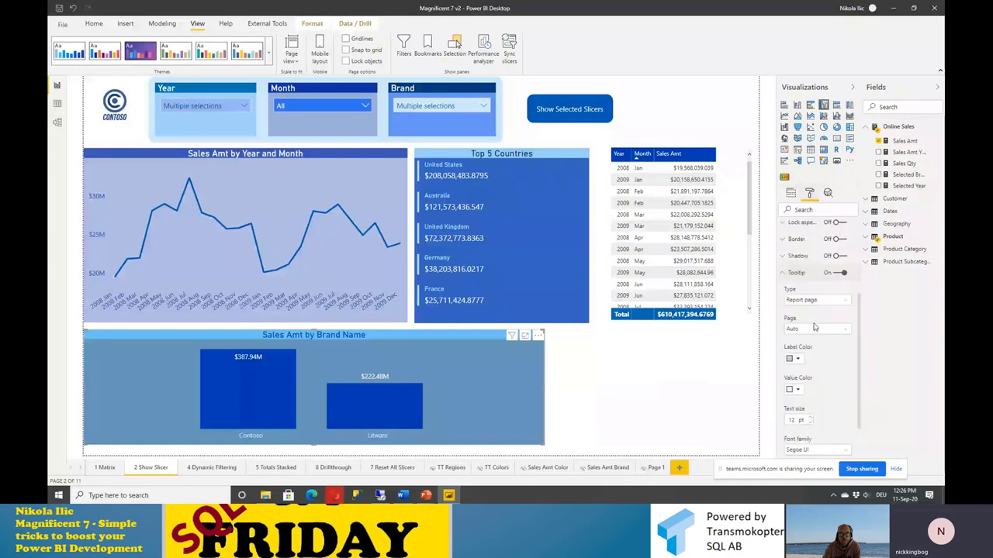
click(788, 273)
mouse_move(281, 387)
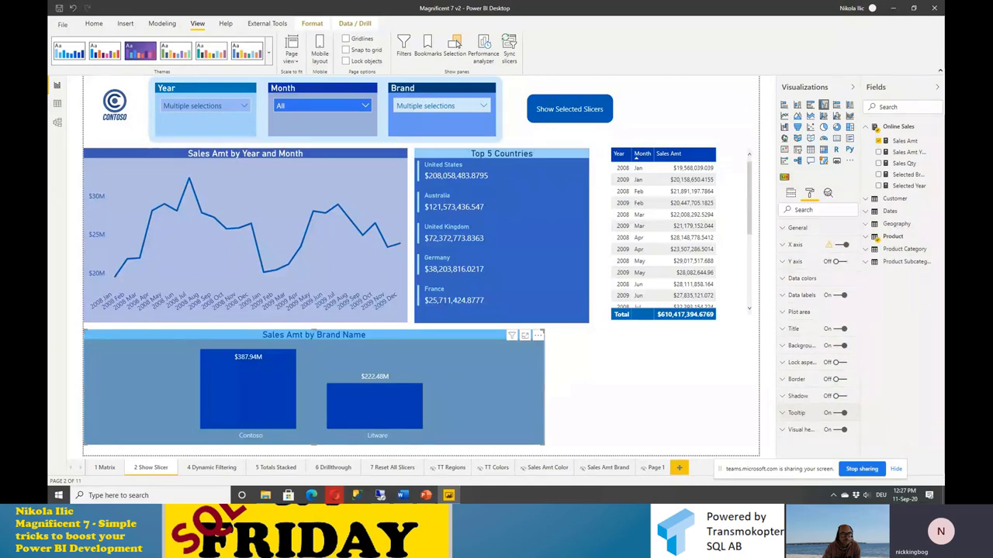
Step: On the TT Colors page, apply the Tooltip page size type and switch the type back to Custom with the 320 × 240 pixel size
click(495, 468)
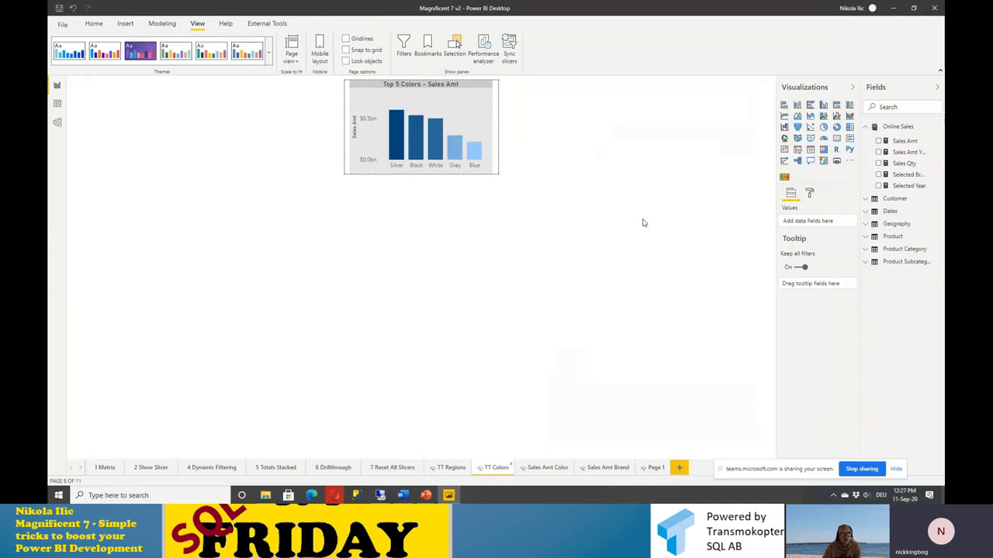
click(810, 194)
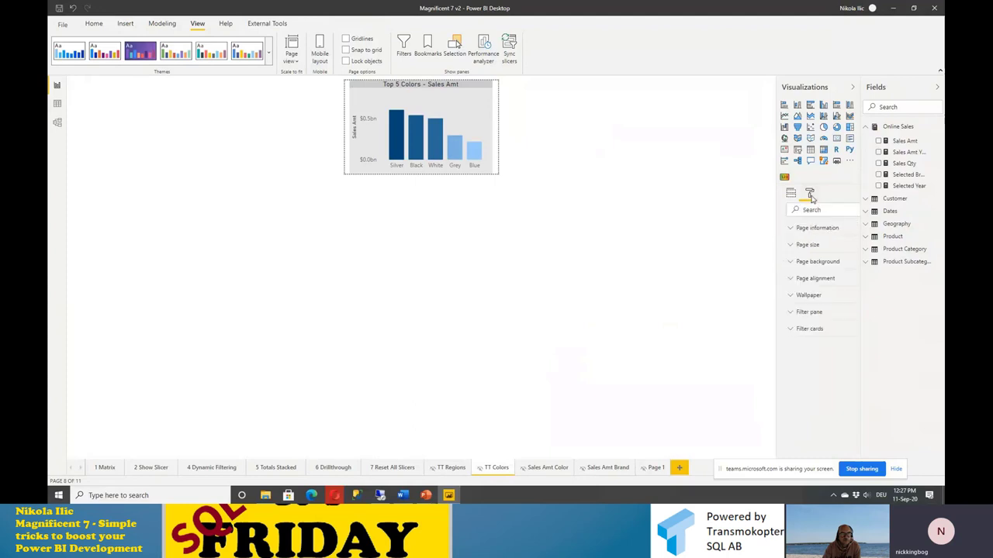
click(804, 245)
click(810, 273)
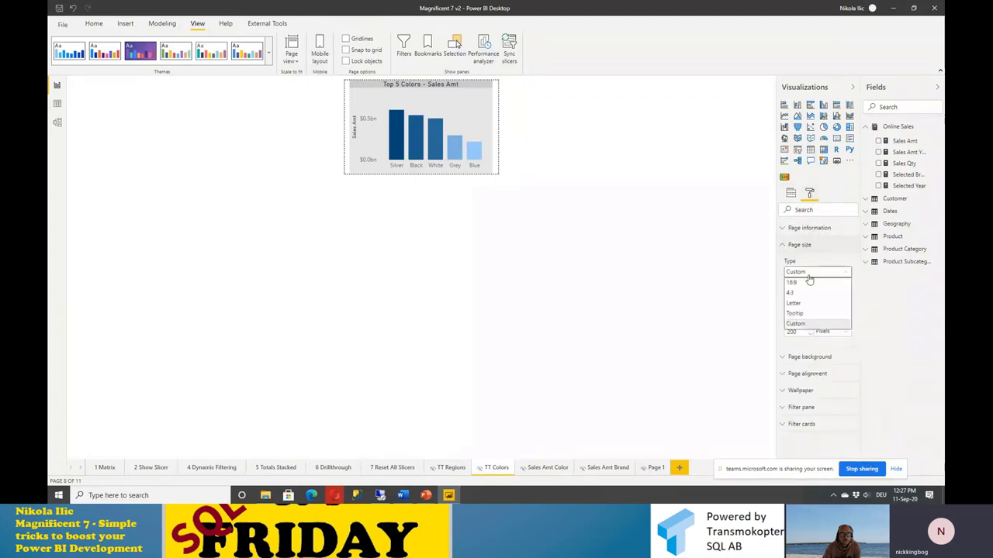
click(802, 313)
click(798, 273)
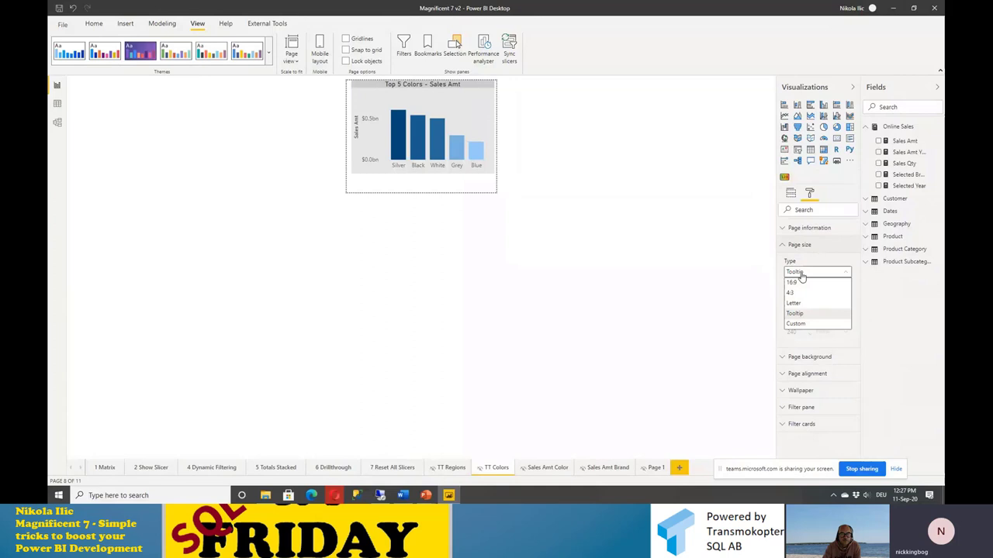
click(796, 324)
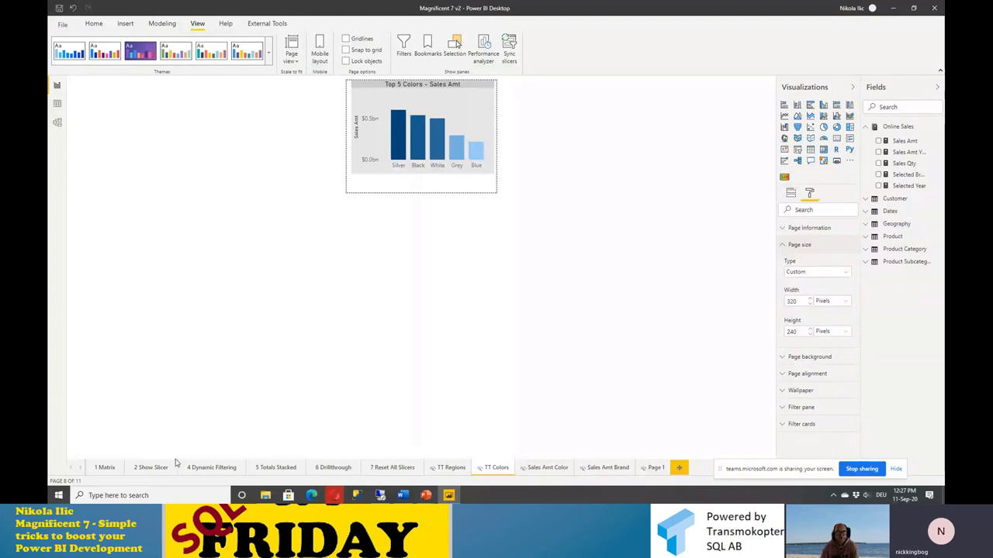
Step: On the 2 Show Slicer page, look at the Analyze options for a data point of the Sales Amt by Year and Month chart
click(144, 467)
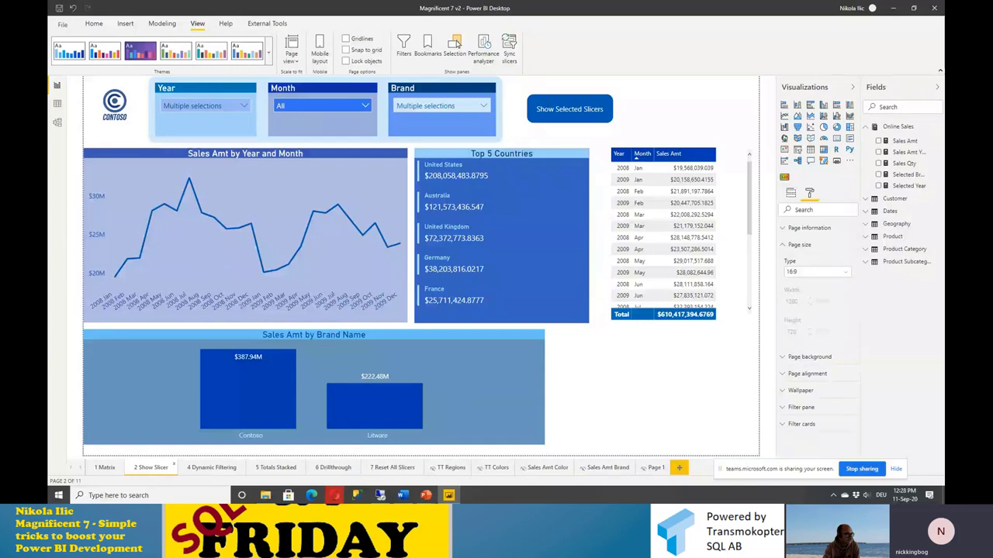
click(258, 155)
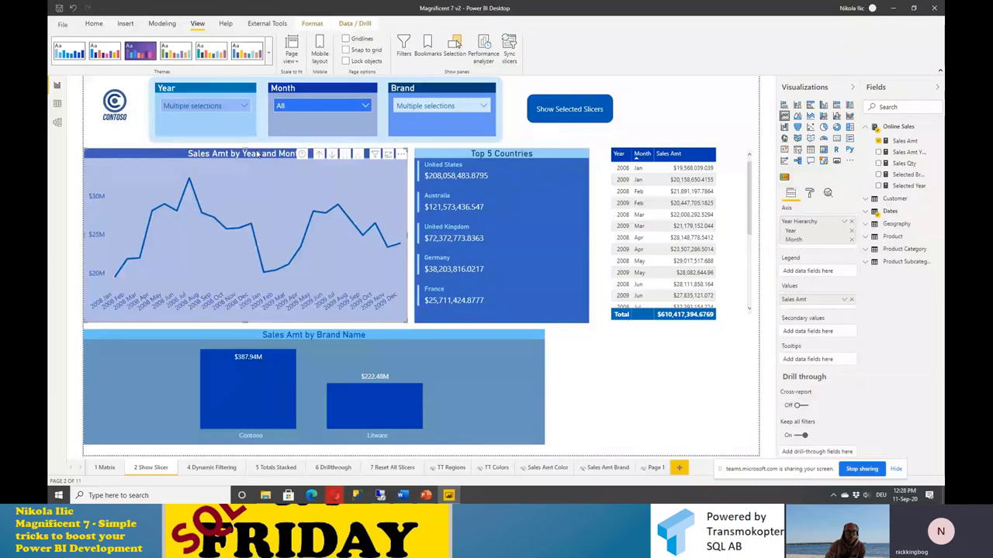
right_click(221, 183)
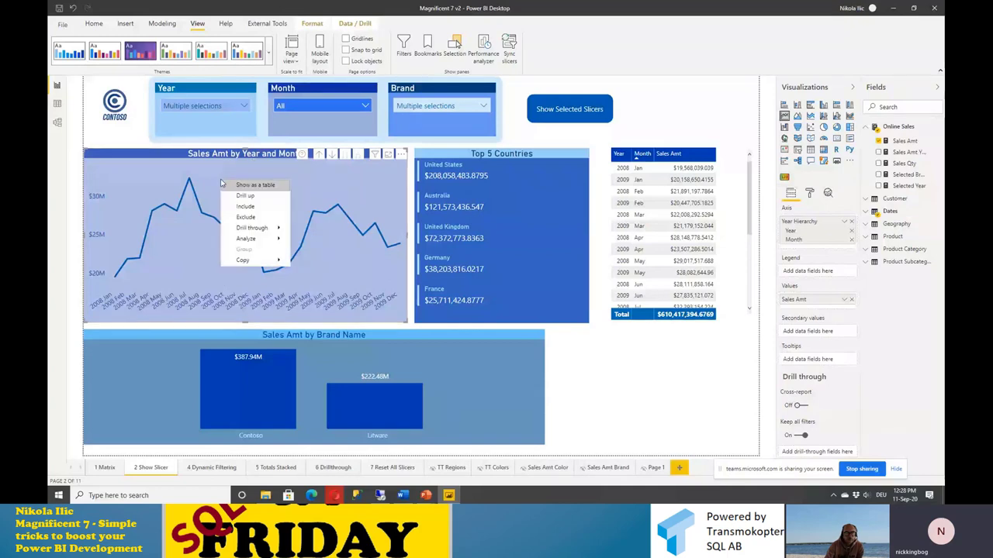
mouse_move(245, 242)
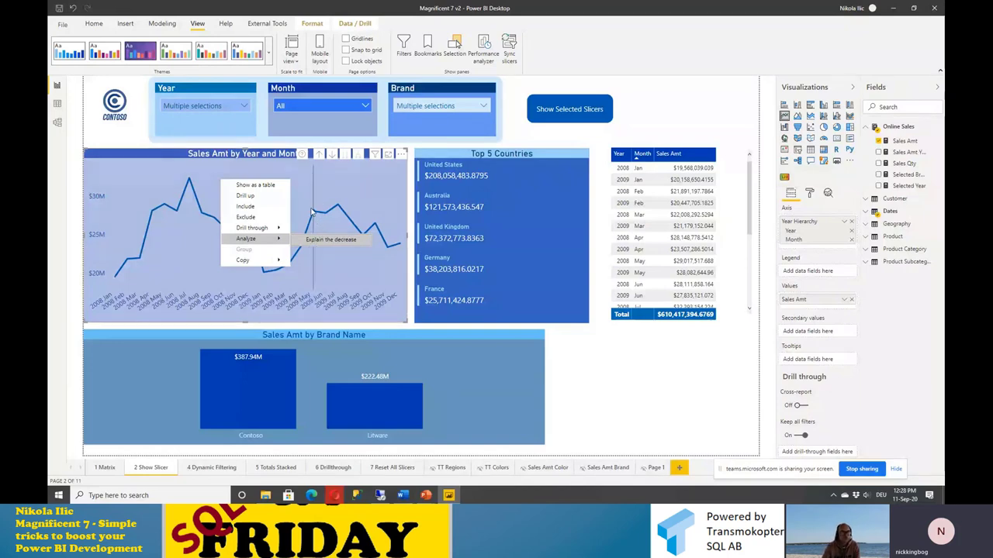
click(176, 155)
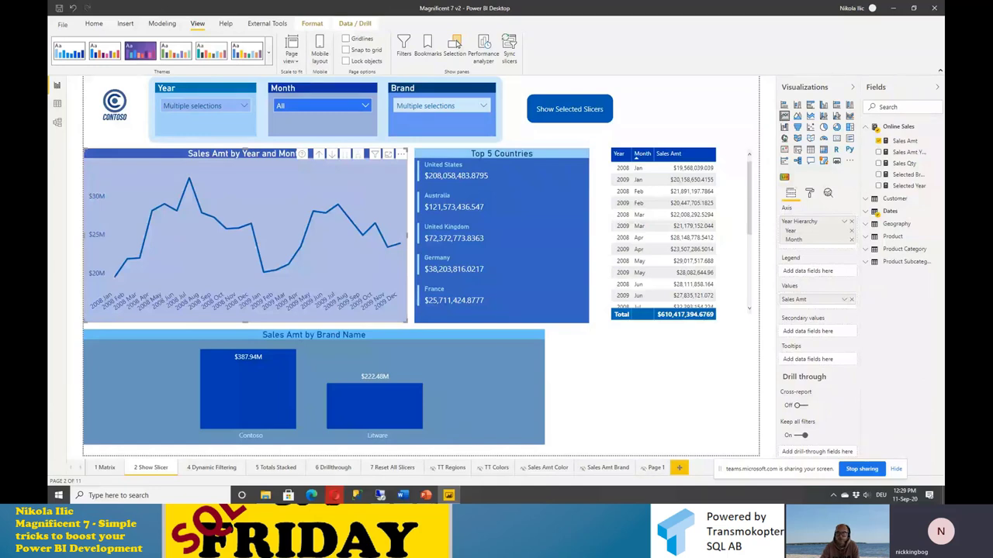
Step: Set the background transparency of Page 1 to 0% and the image fit of its Analyze GIF.gif to Fill
click(652, 469)
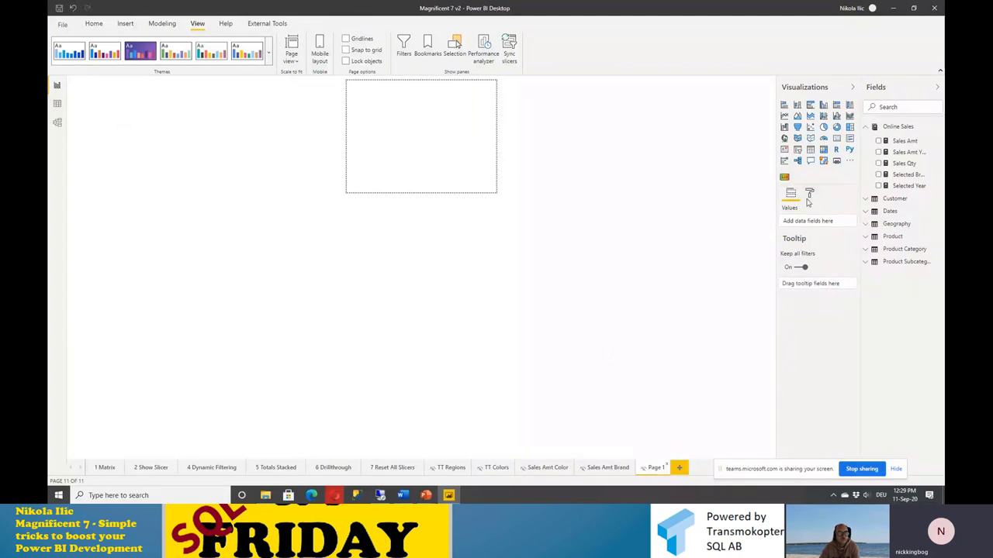
click(809, 193)
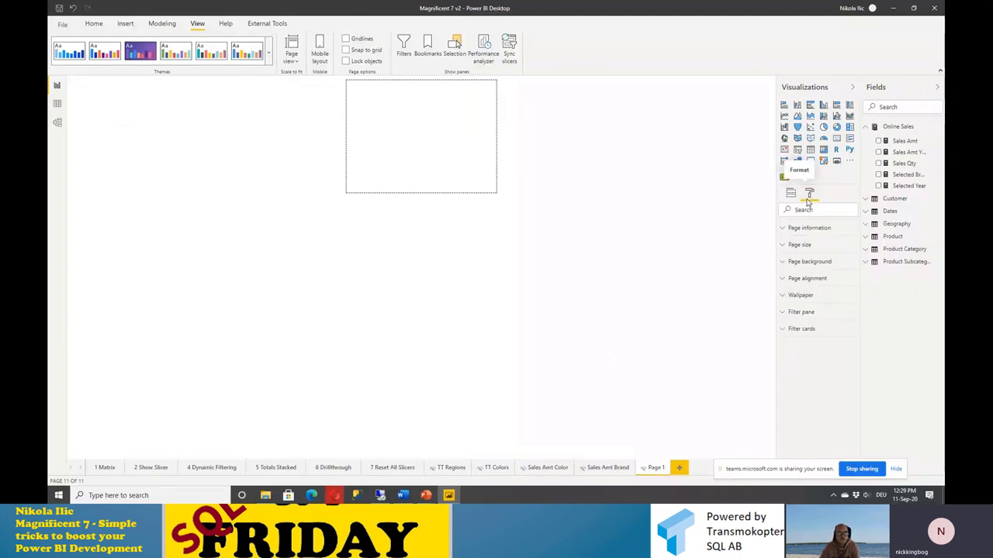
click(801, 264)
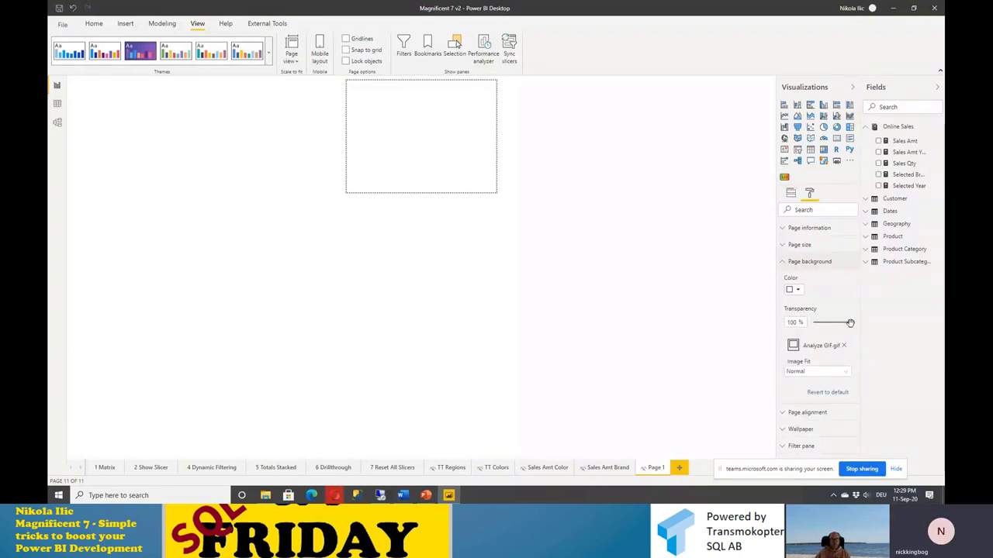
drag(850, 323, 813, 323)
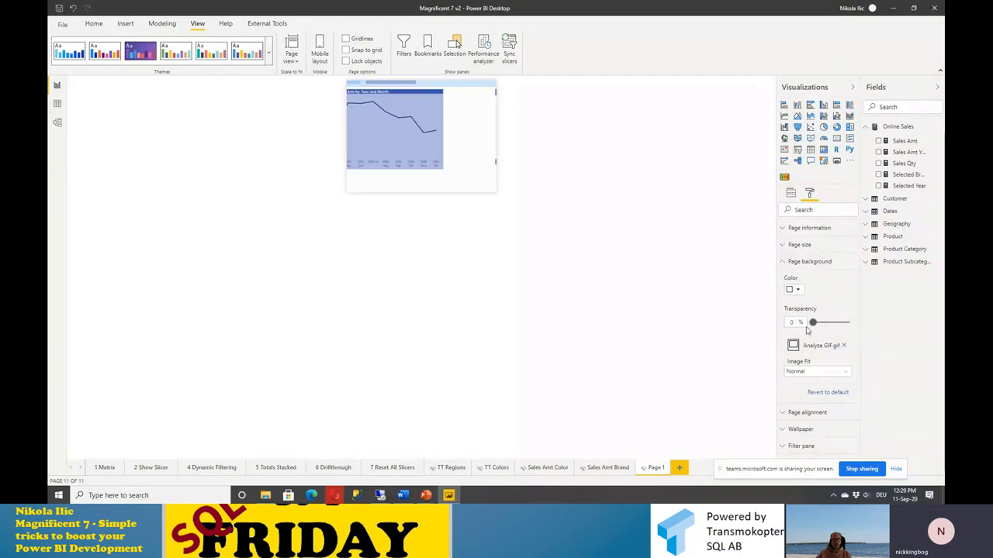
click(810, 372)
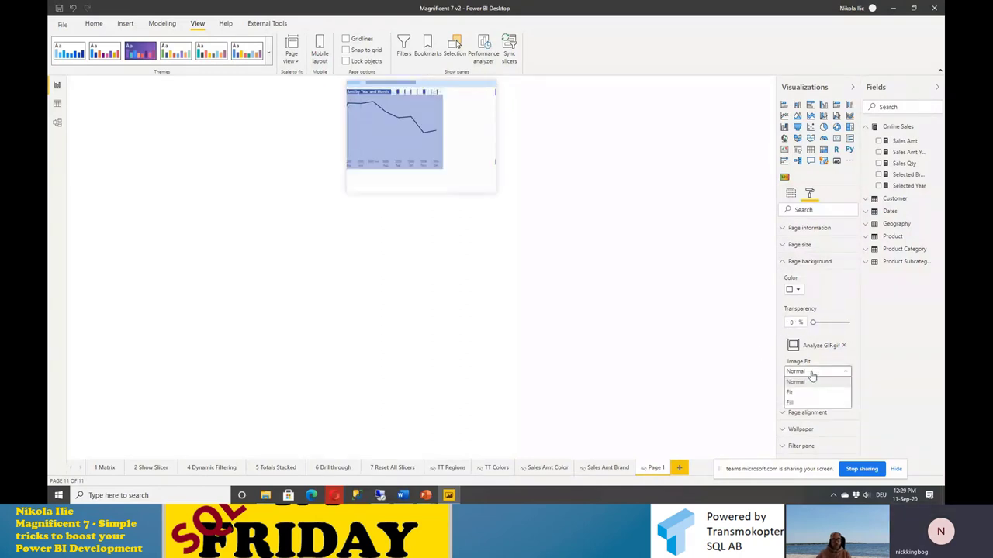
click(789, 404)
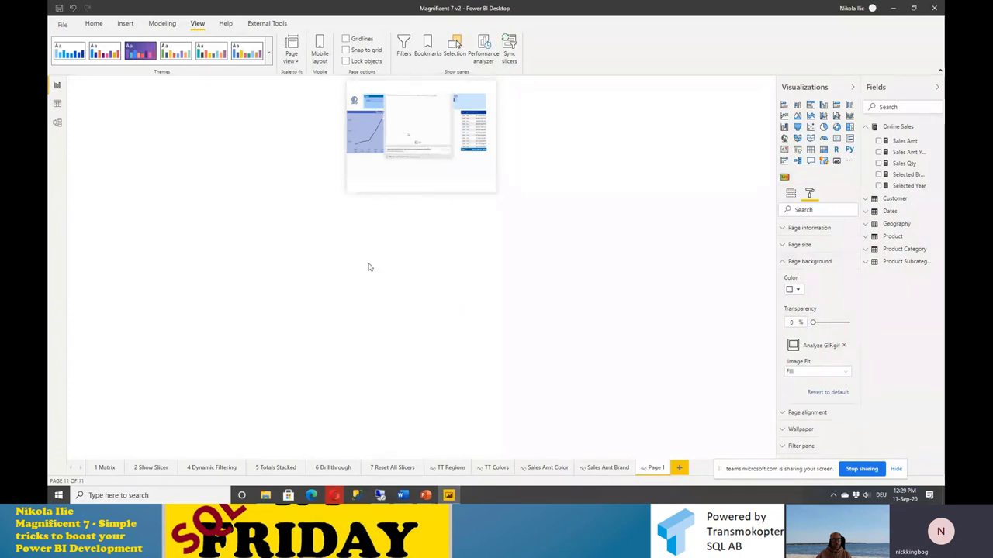
Step: On the 2 Show Slicer page, examine the Sales Amt by Year and Month chart's help icon tooltip and its visual header icon settings
click(151, 470)
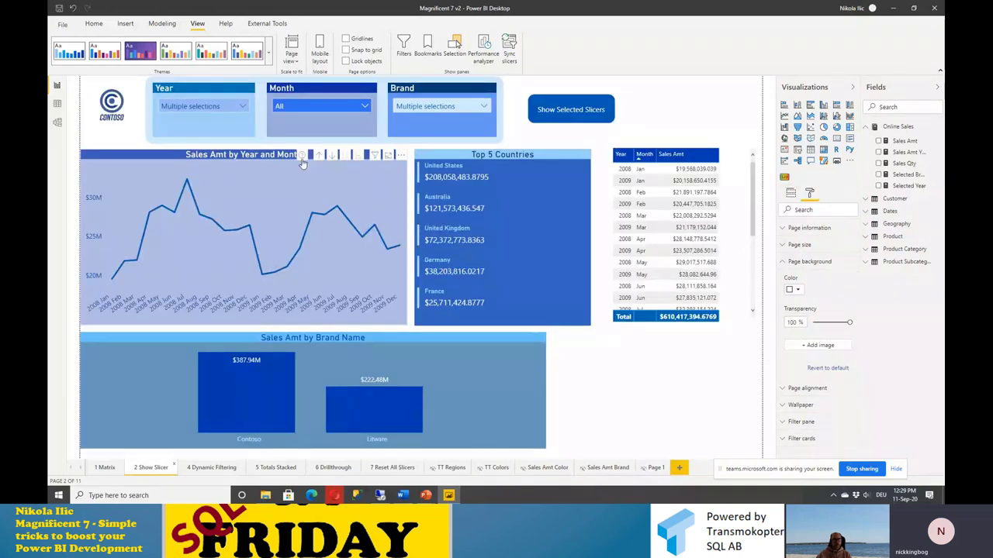
mouse_move(302, 160)
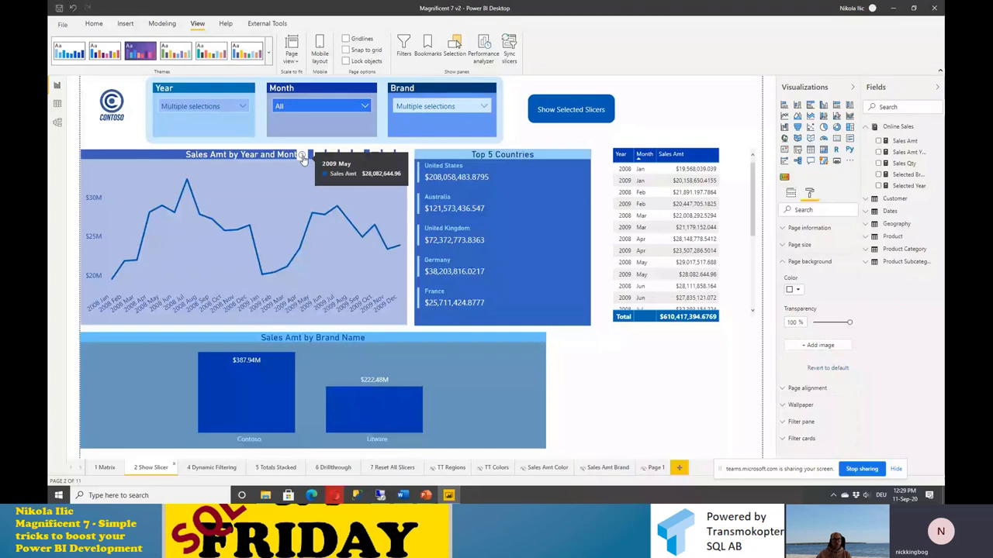
click(227, 160)
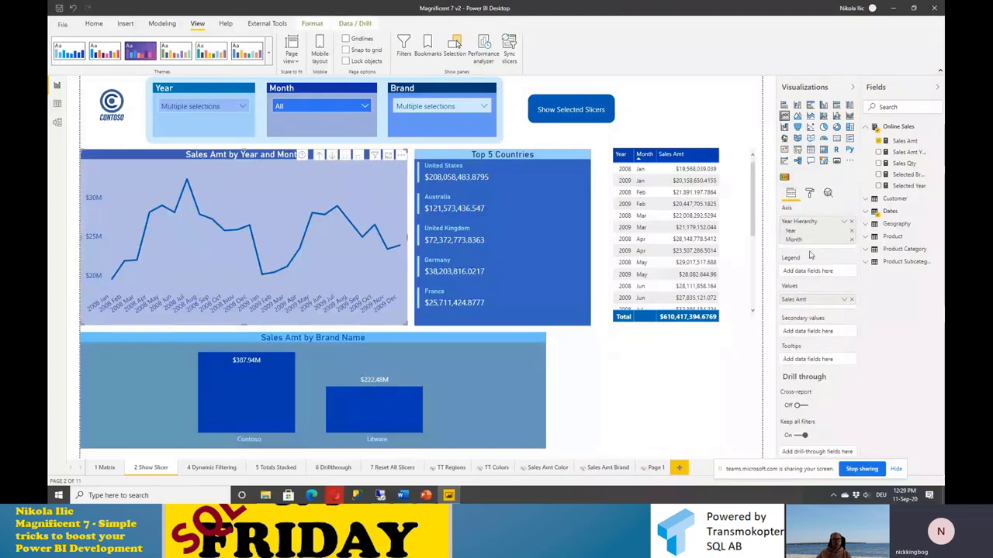
click(809, 193)
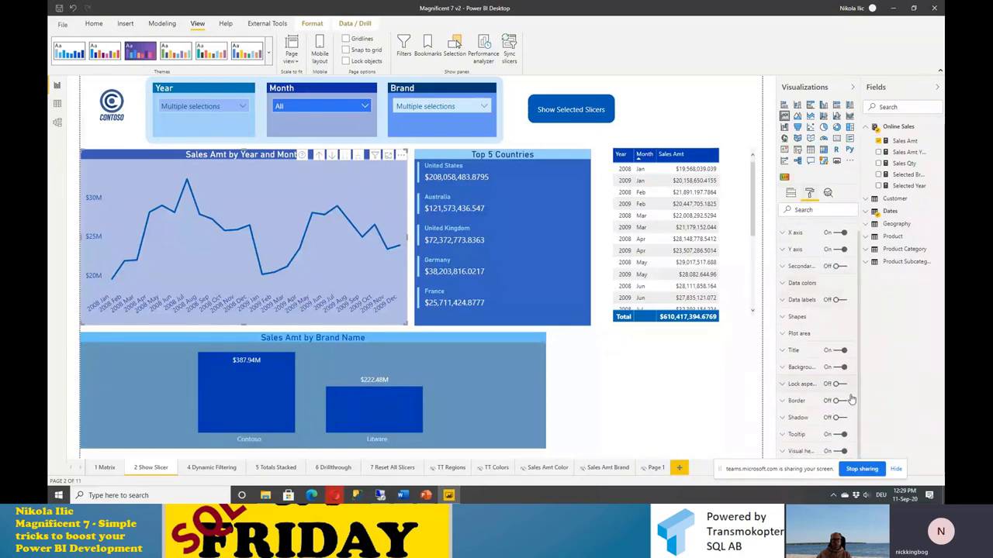
scroll(805, 449, down, 1)
scroll(800, 409, down, 3)
click(795, 266)
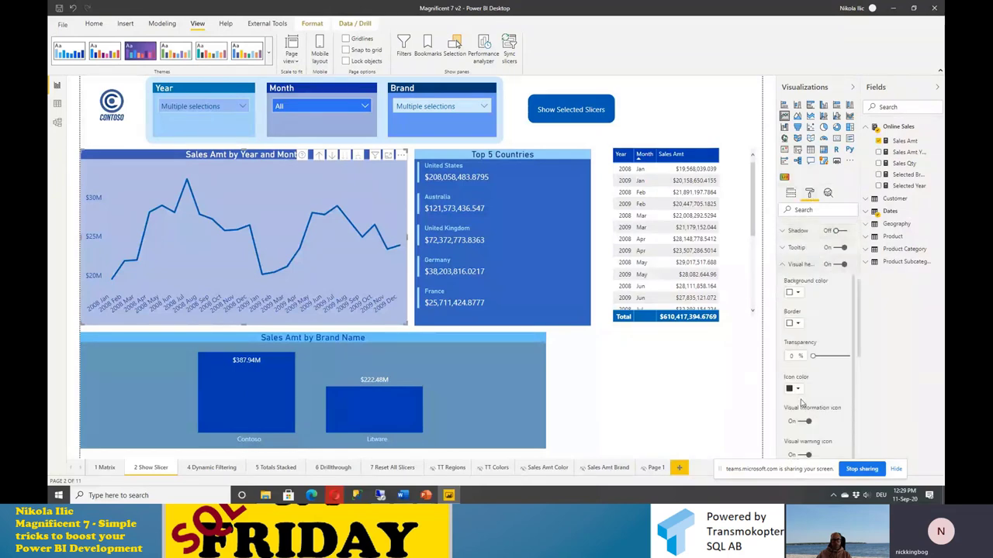
scroll(806, 325, down, 5)
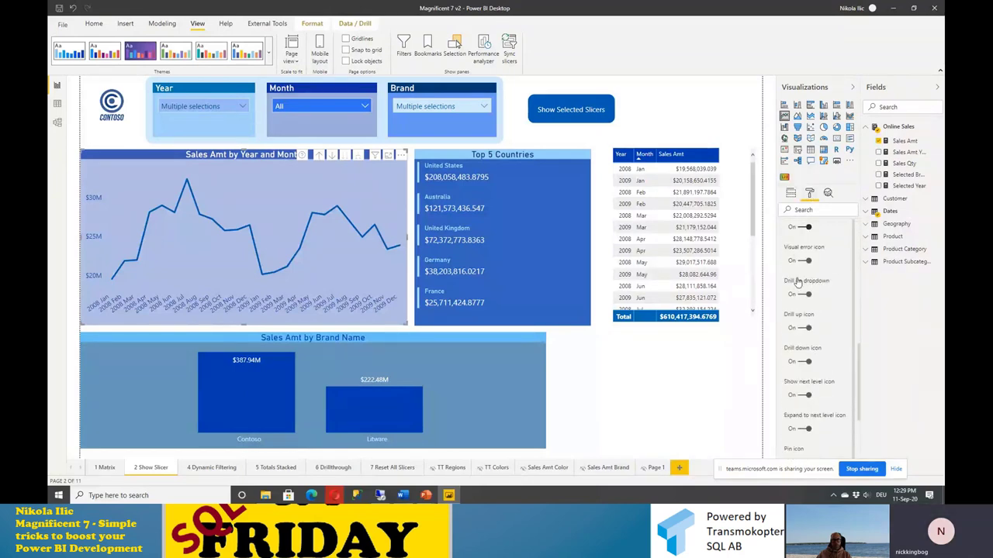
scroll(815, 362, up, 4)
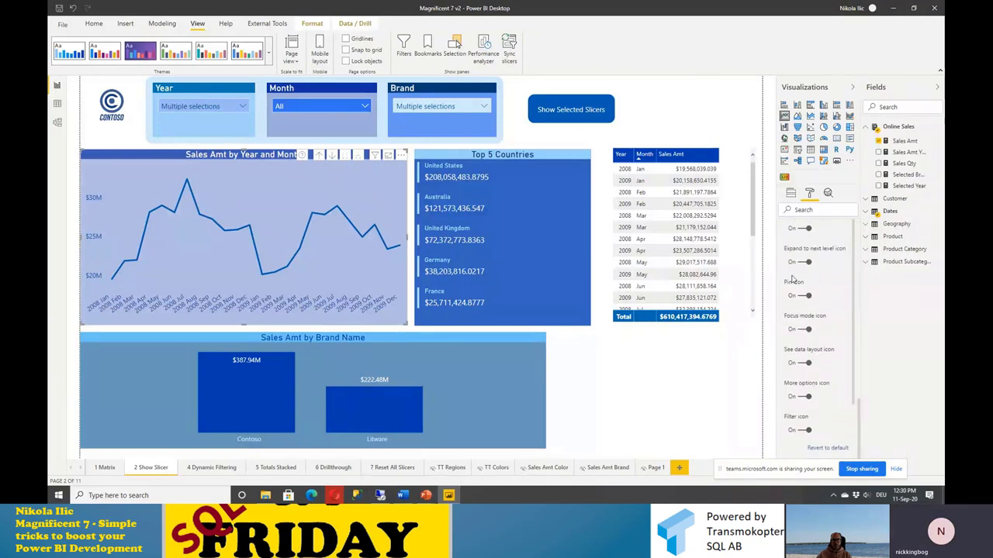
scroll(806, 310, up, 5)
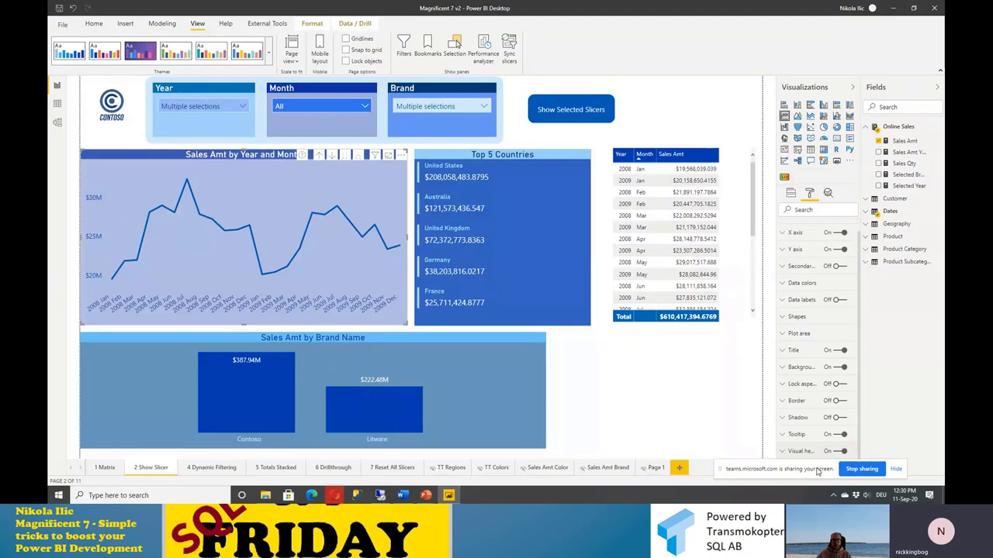
Step: Choose Page 1 as the report page for the visual header tooltip of the Sales Amt by Year and Month chart
drag(818, 469, 785, 6)
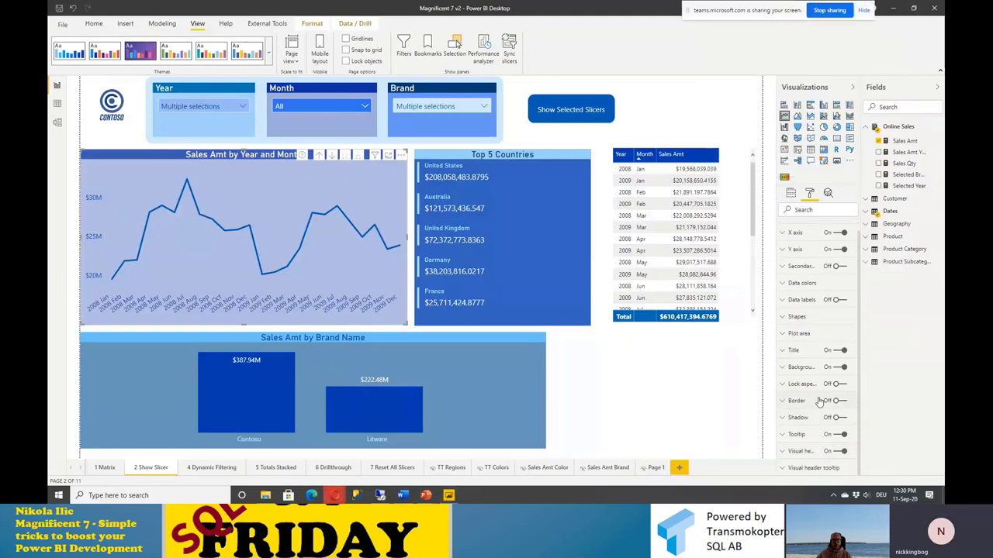
click(804, 470)
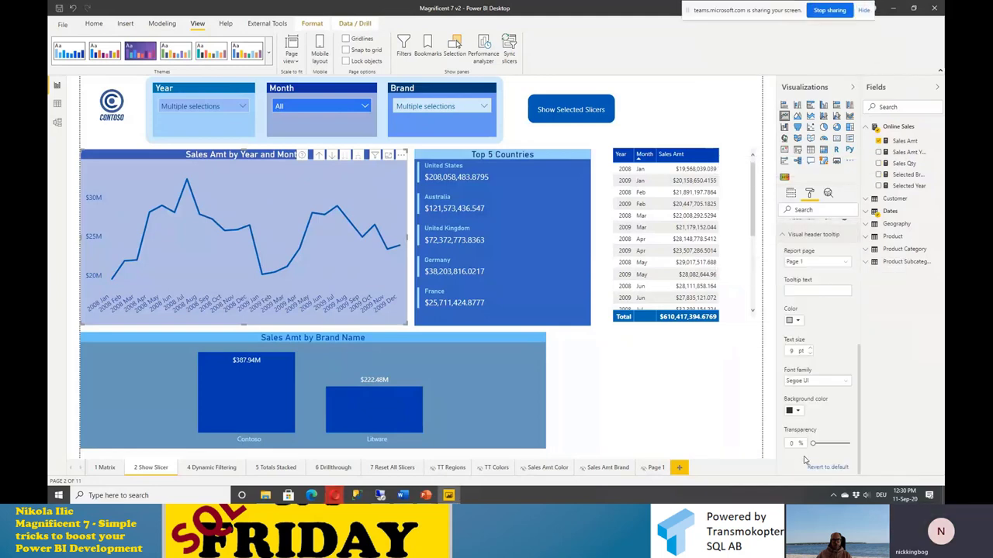
scroll(814, 349, down, 3)
click(826, 311)
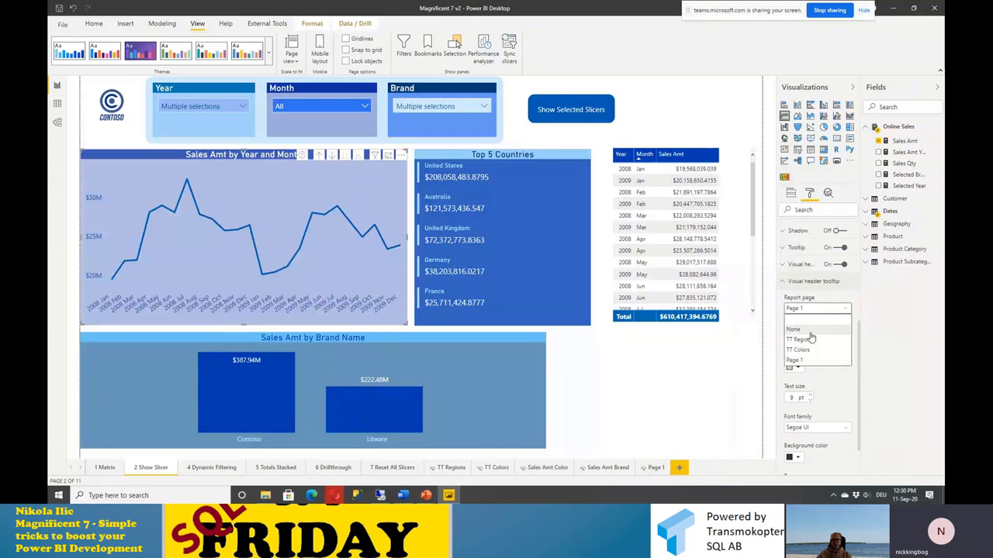
click(803, 359)
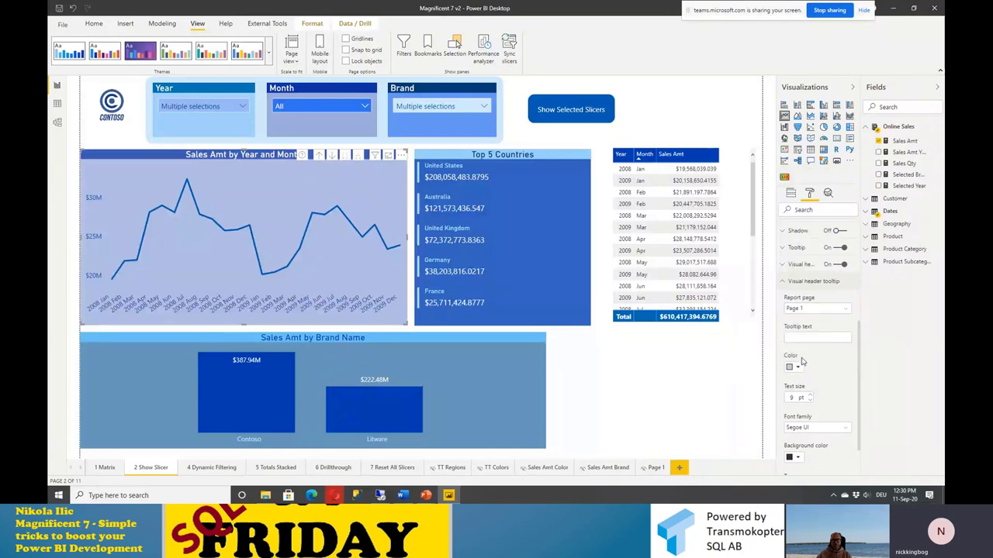
click(787, 282)
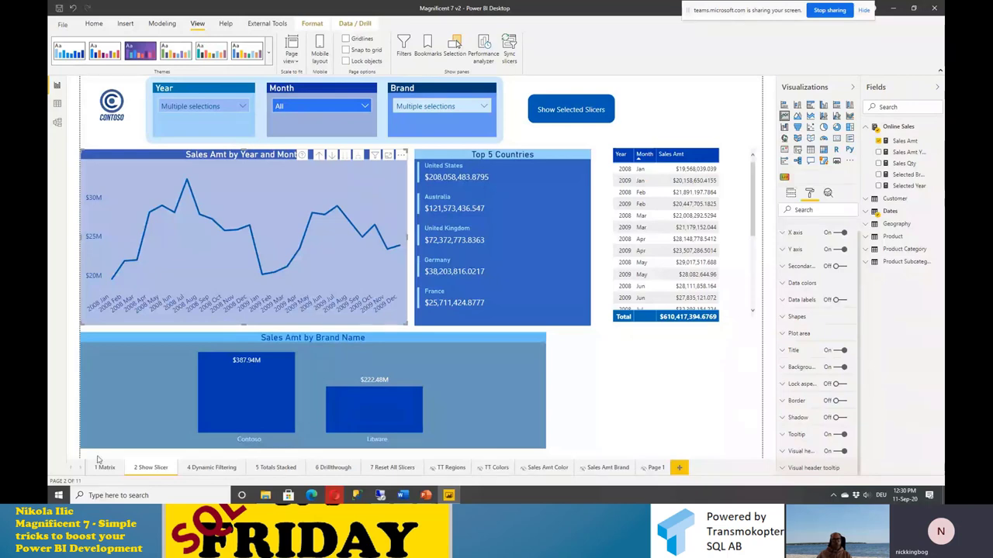
Step: Switch to the PowerPoint slide show and advance the Tooltip Pages + Animated Tooltip topic to its Solution slide
mouse_move(427, 496)
click(448, 467)
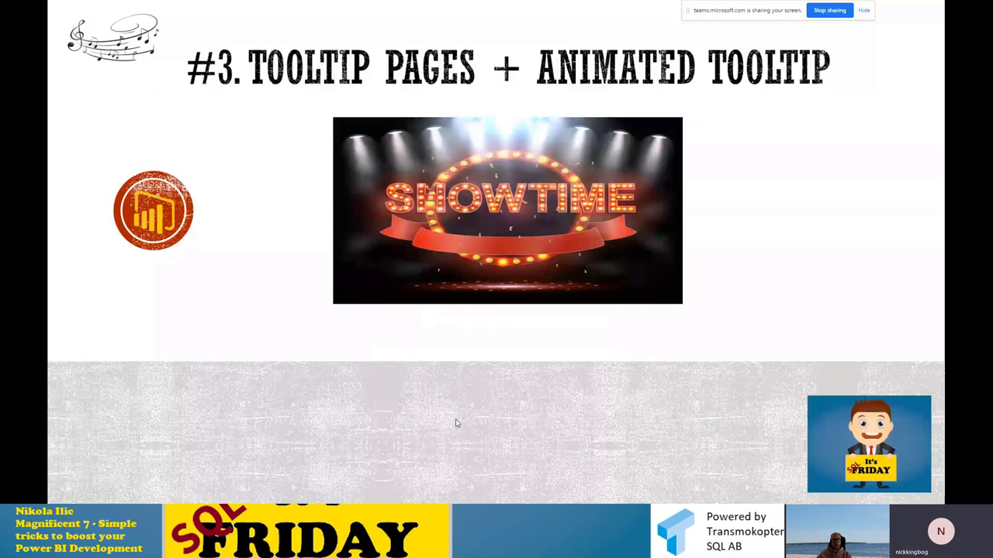
key(Right)
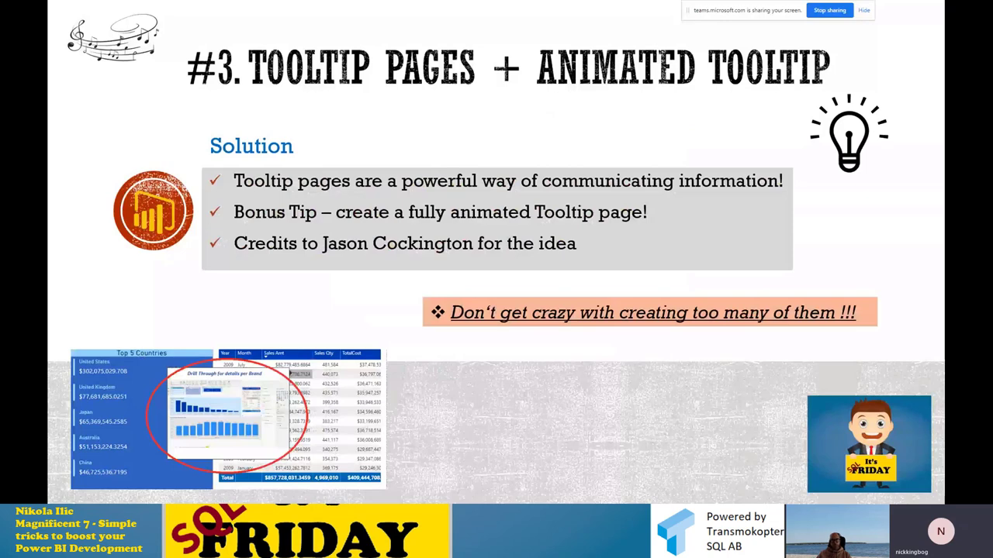
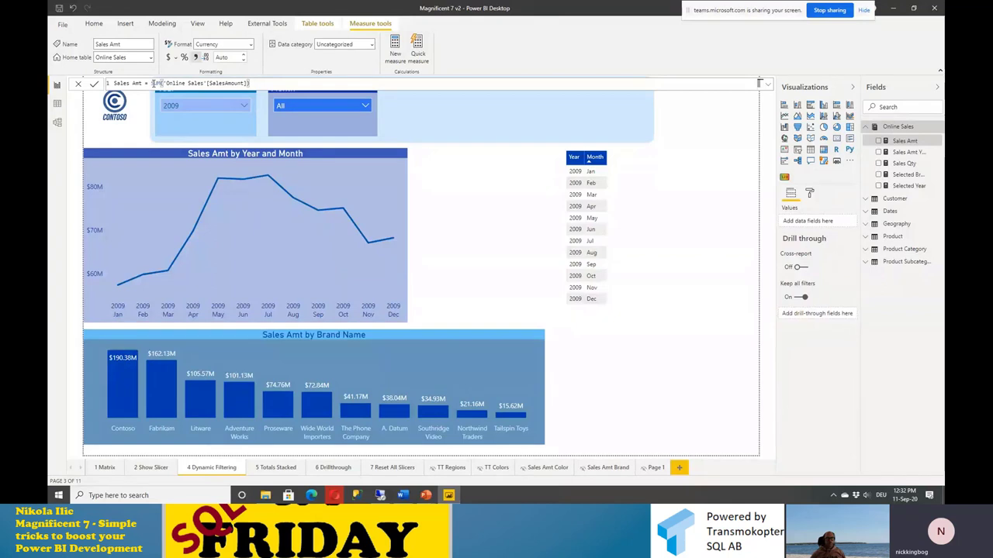
Step: On the 4 Dynamic Filtering page, review the full formula of the Sales Amt YTD measure and close it
click(909, 153)
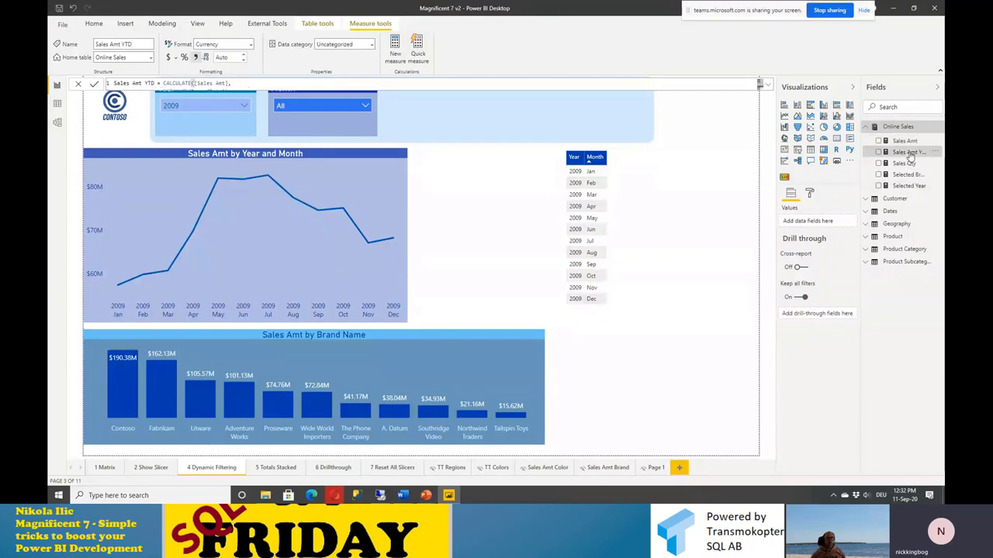
click(766, 85)
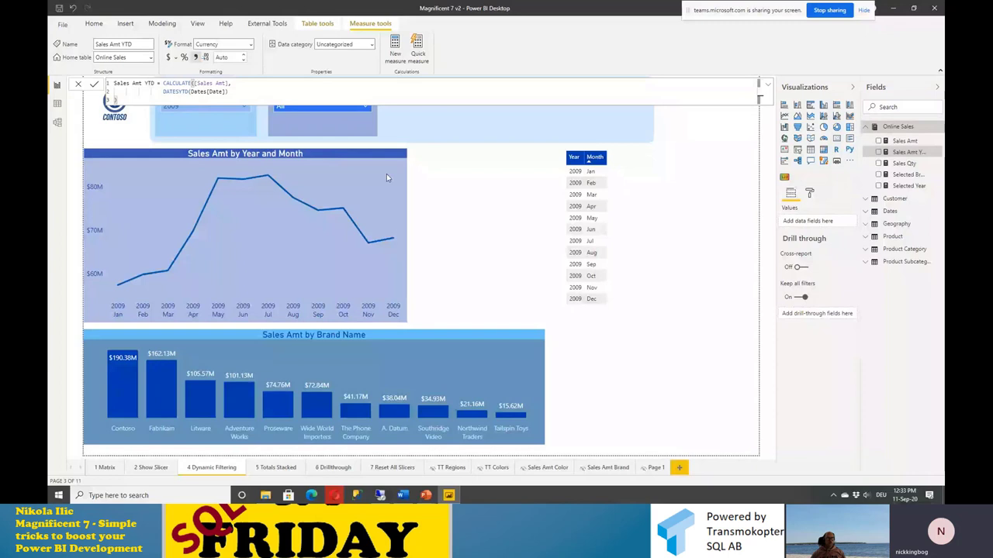
click(94, 86)
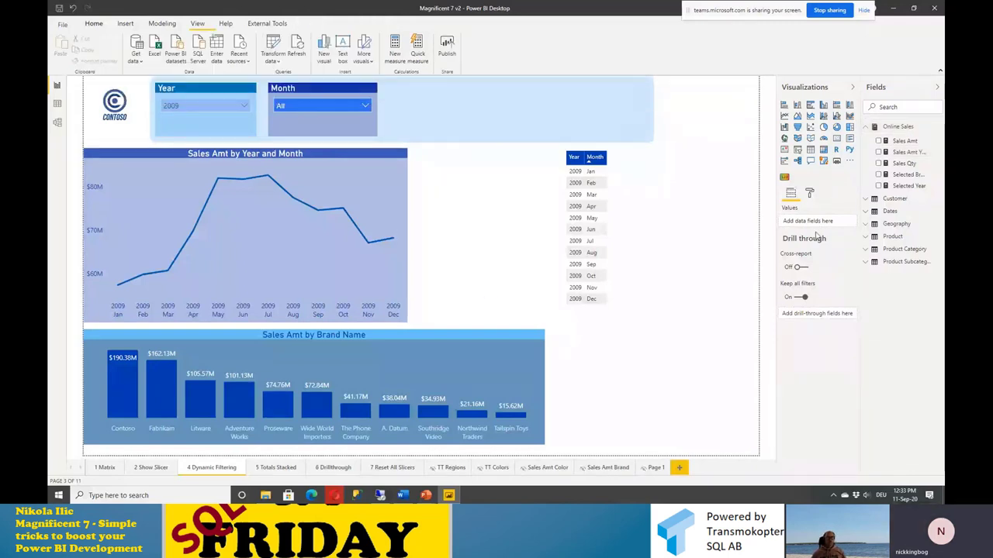
Step: Add Sales Amt and Sales Amt YTD to the Year and Month table and circle their first monthly values for comparison
drag(902, 142, 659, 208)
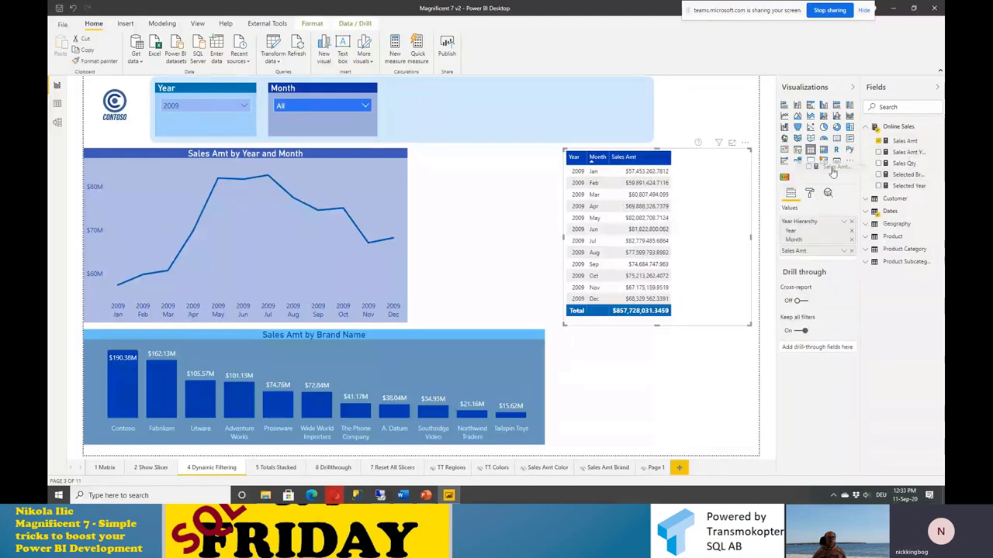
drag(832, 172, 718, 199)
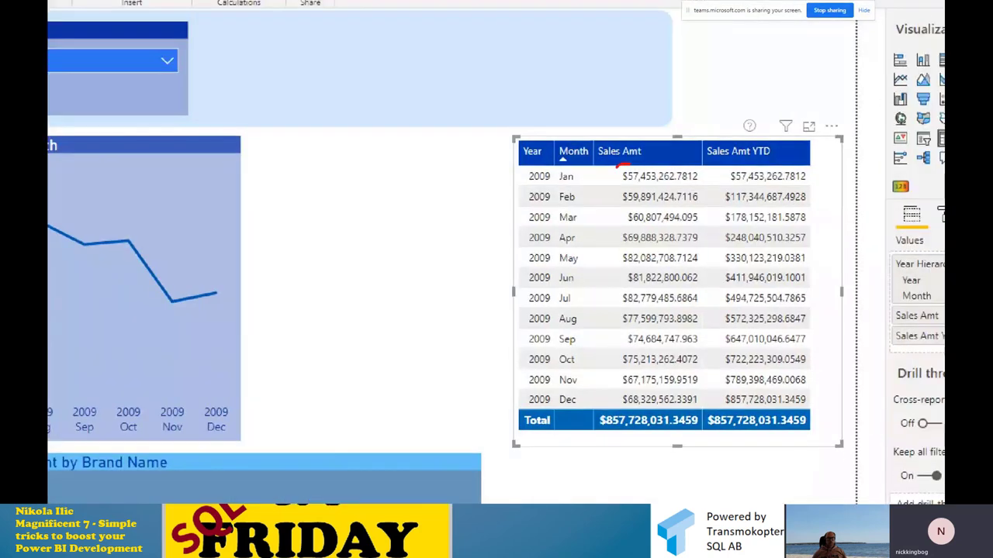
mouse_move(626, 165)
mouse_down()
mouse_move(695, 174)
mouse_move(678, 191)
mouse_move(603, 188)
mouse_up()
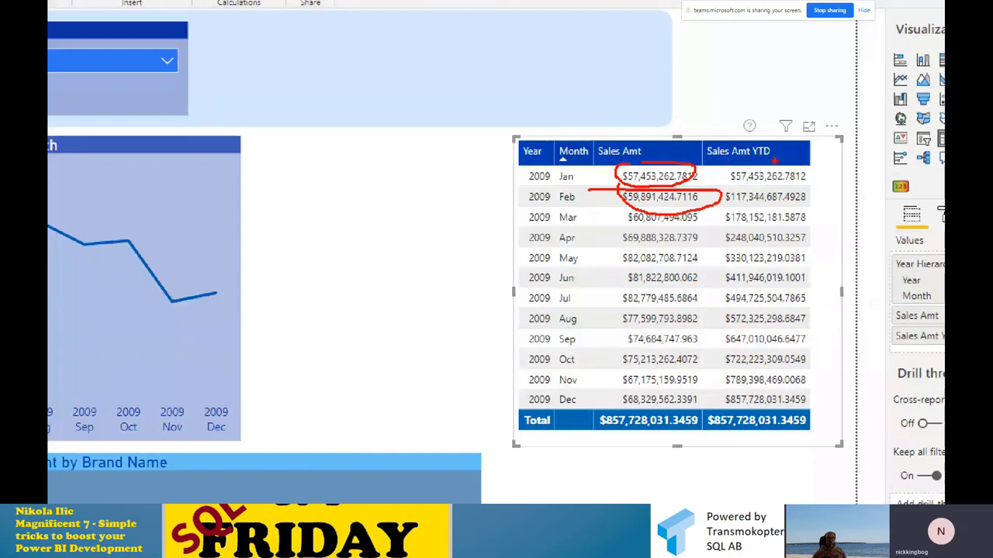
mouse_move(746, 165)
mouse_down()
mouse_move(805, 174)
mouse_move(749, 164)
mouse_move(722, 206)
mouse_move(805, 198)
mouse_move(750, 185)
mouse_move(816, 216)
mouse_move(733, 206)
mouse_up()
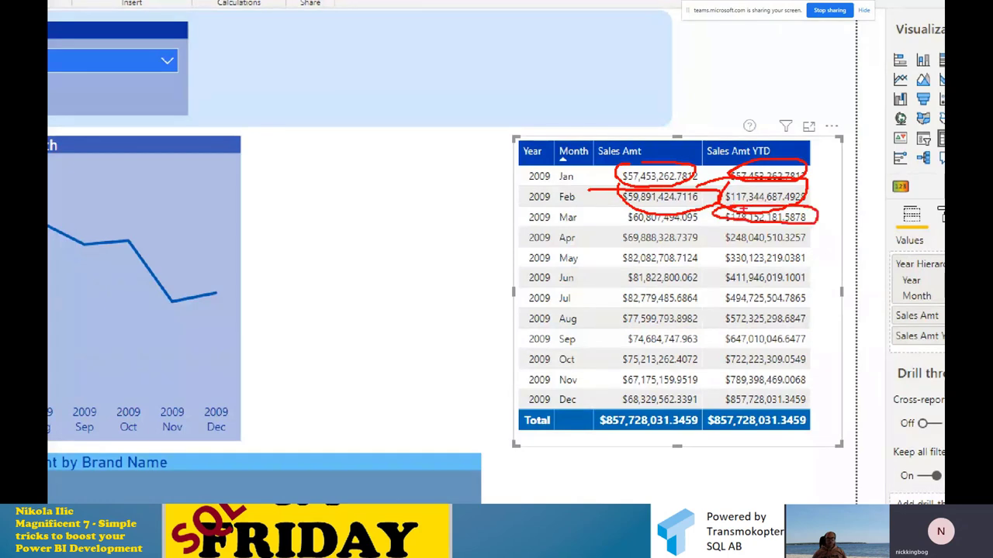
key(Escape)
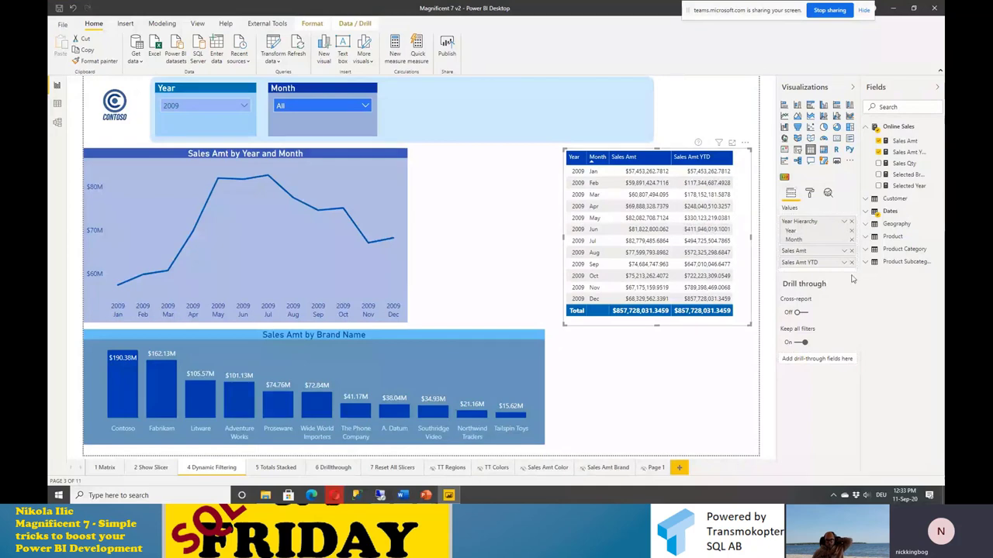
Step: Remove the Sales Amt and Sales Amt YTD measures from the Year and Month table
click(850, 252)
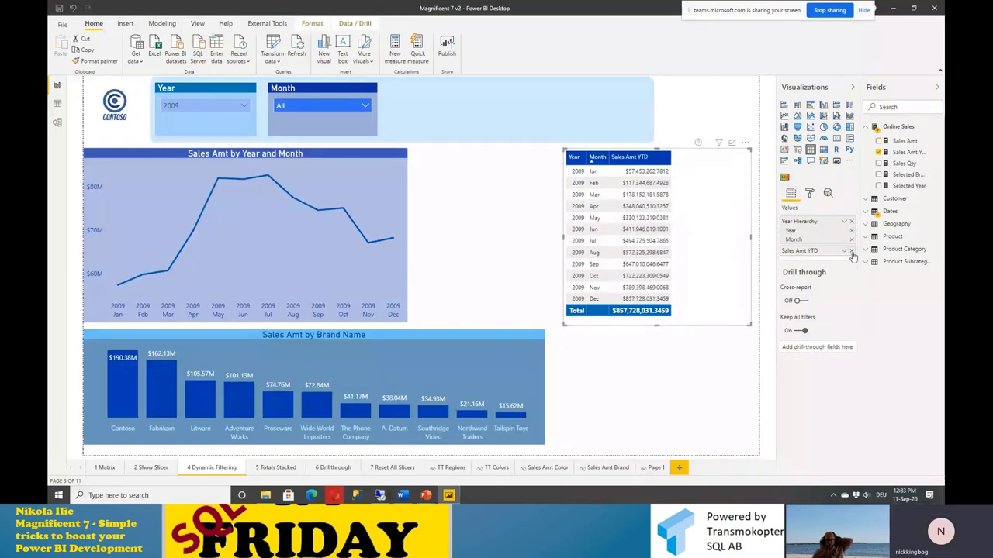
click(852, 250)
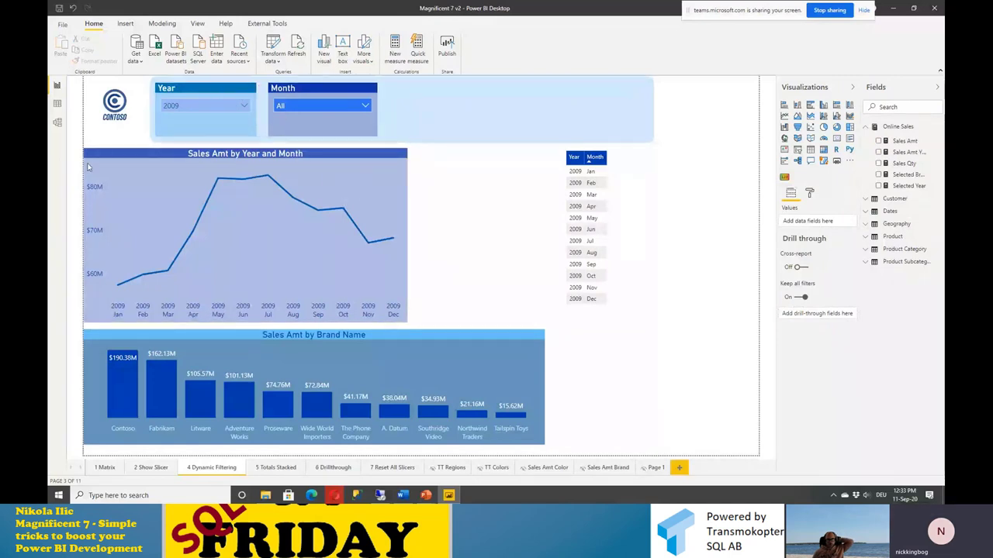
Step: Start a manually entered table named Calculation TimeFrame with the columns ID and Period
click(224, 56)
text(Calcula)
text(tio)
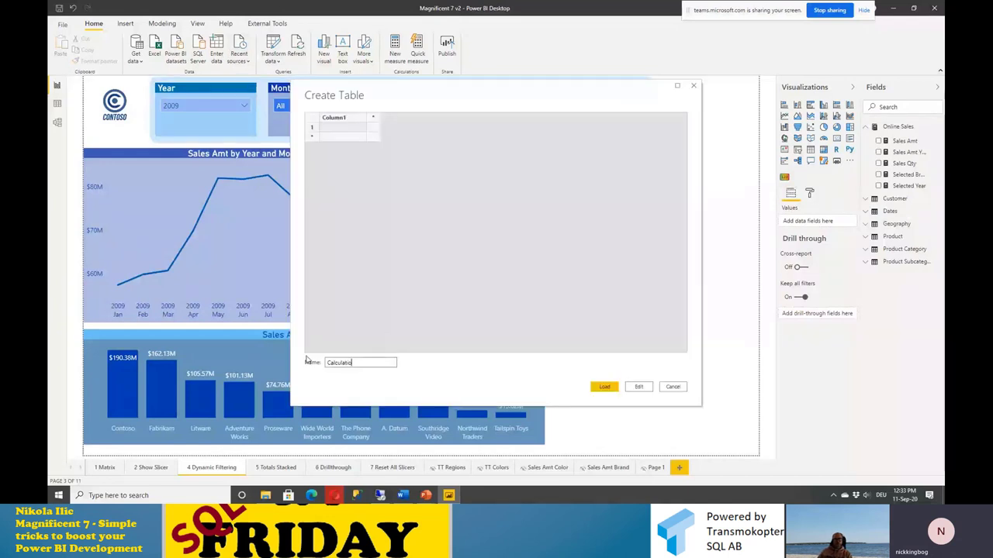
text(n TimeI)
text(rame)
click(373, 126)
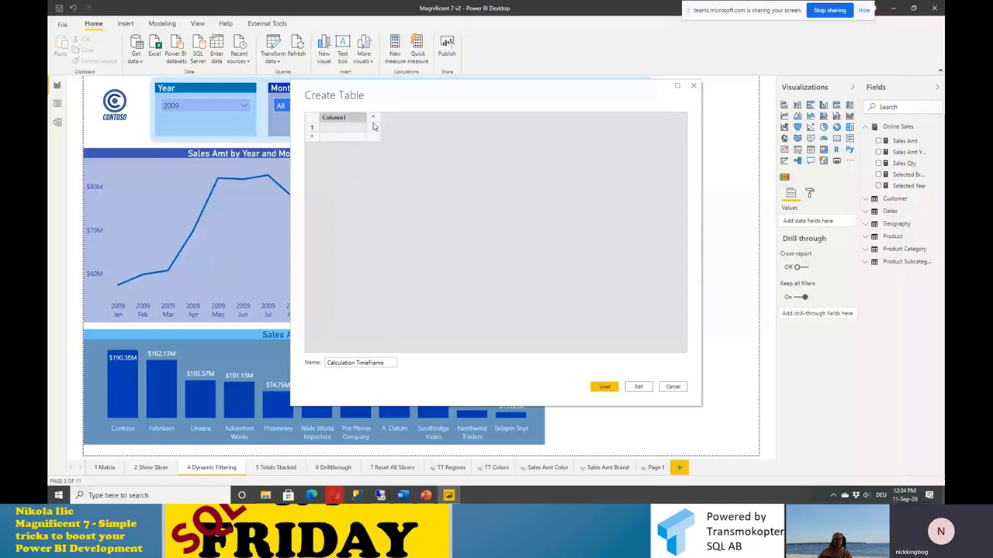
text(ID)
key(Tab)
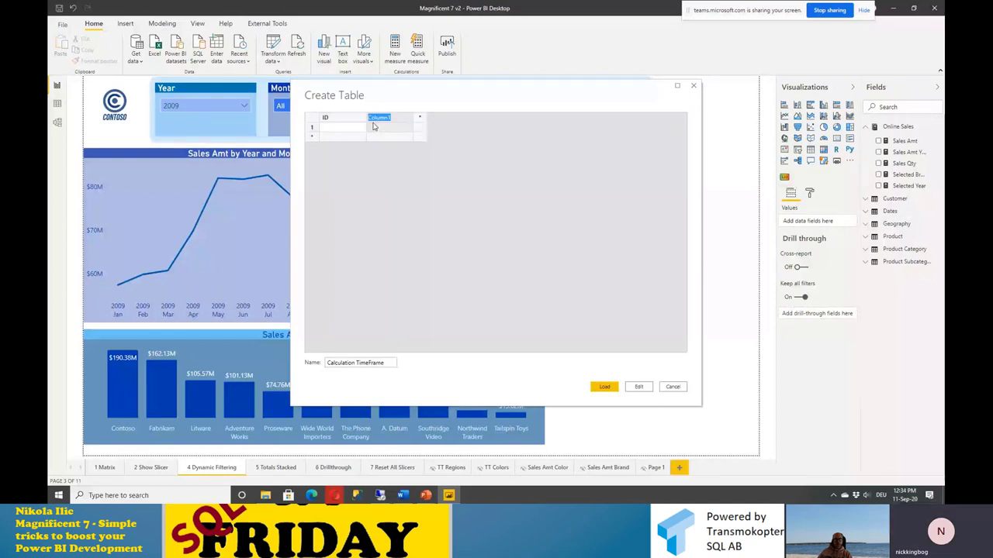
text(Period)
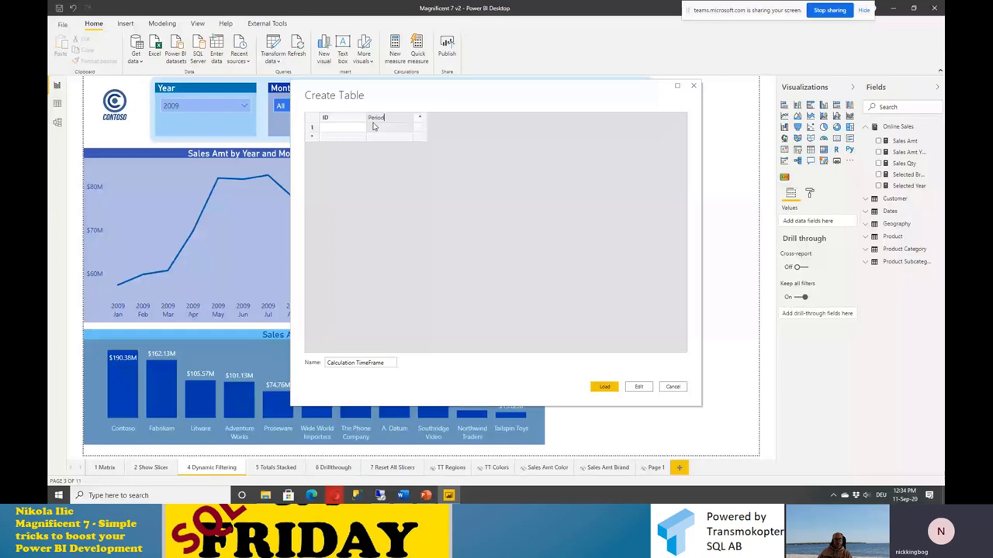
Step: Fill the Calculation TimeFrame table with the rows 1 Monthly and 2 YTD and load it into the model
click(352, 132)
text(1)
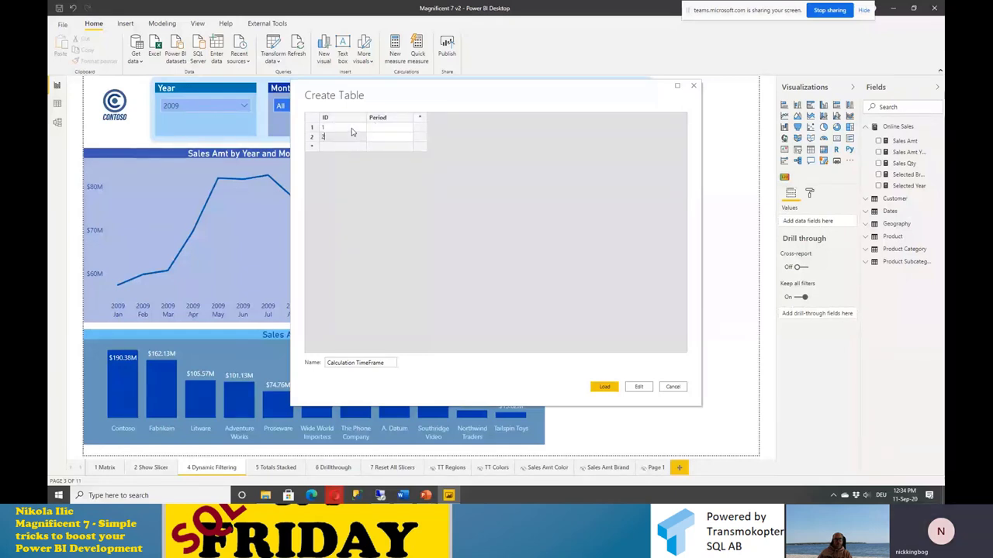
key(Return)
text(2)
key(Tab)
key(Up)
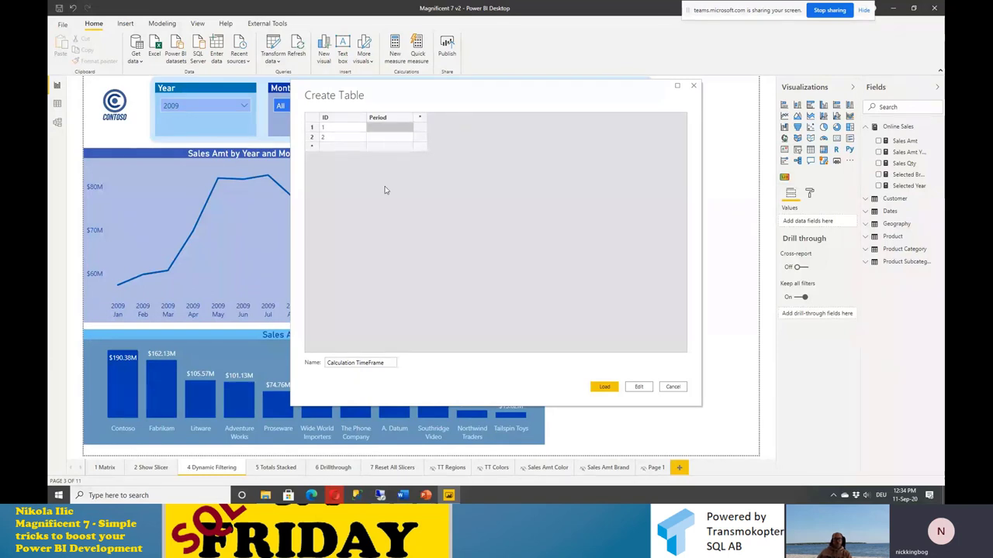
text(Monthly)
key(Return)
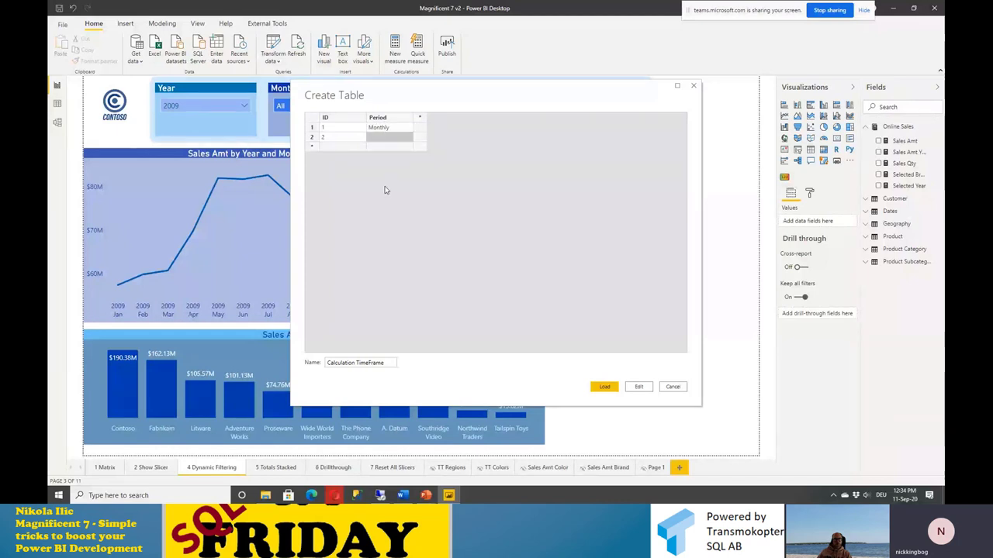
text(YTD)
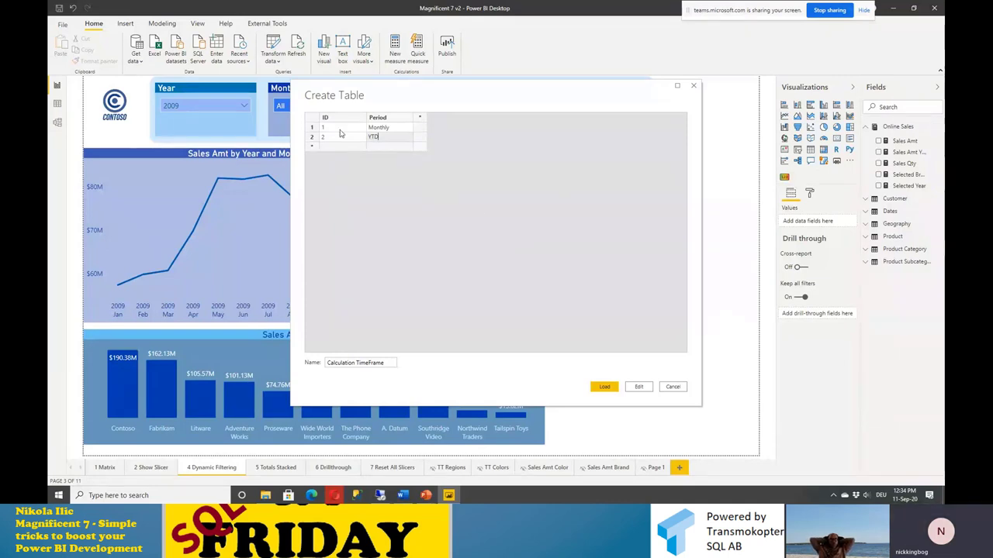
click(604, 387)
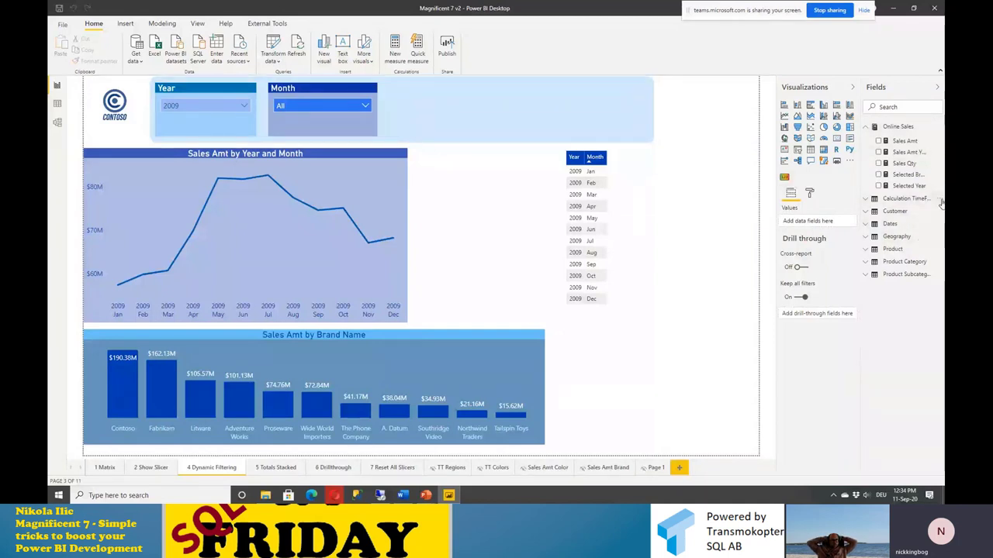
Step: Create the measure Selected TimeFrame = MIN('Calculation TimeFrame'[ID]) in the Calculation TimeFrame table
click(395, 53)
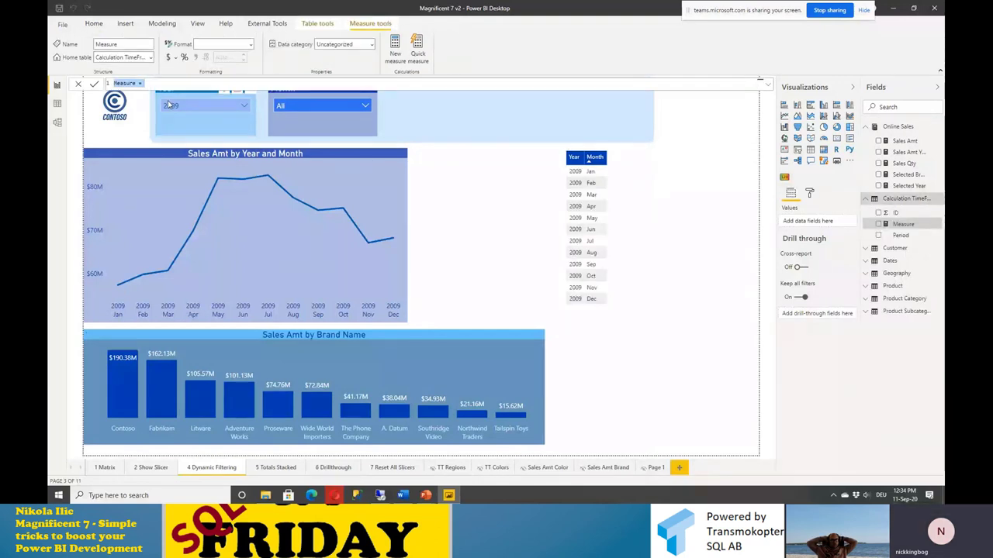
key(ctrl+a)
text(Selected Time)
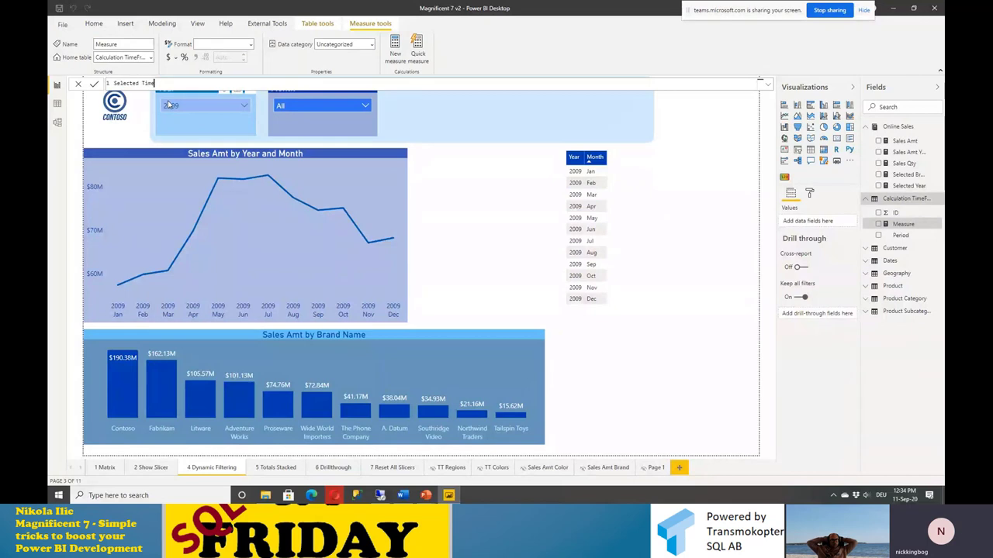
text(Frame = MIN()
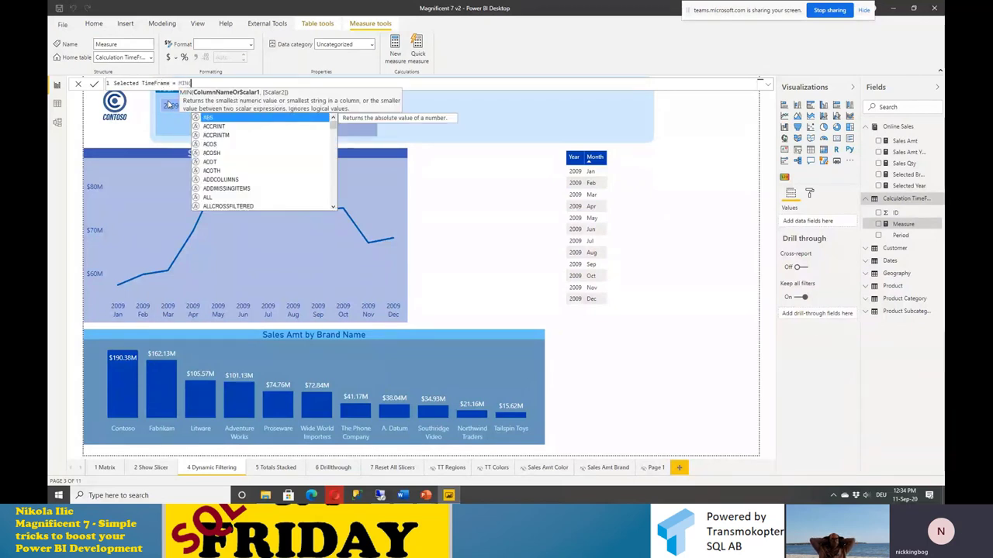
text(Cal)
key(Down)
key(Down)
key(Down)
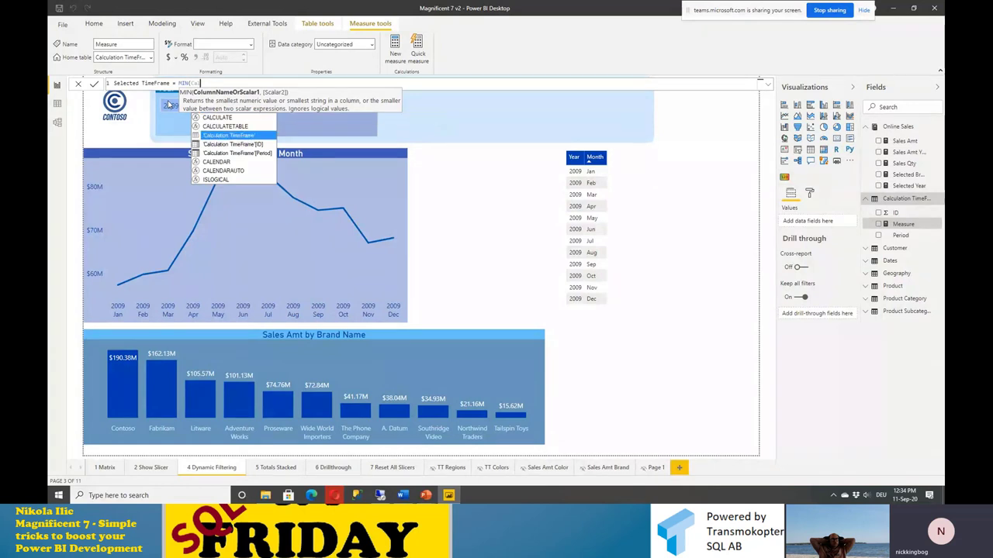
key(Tab)
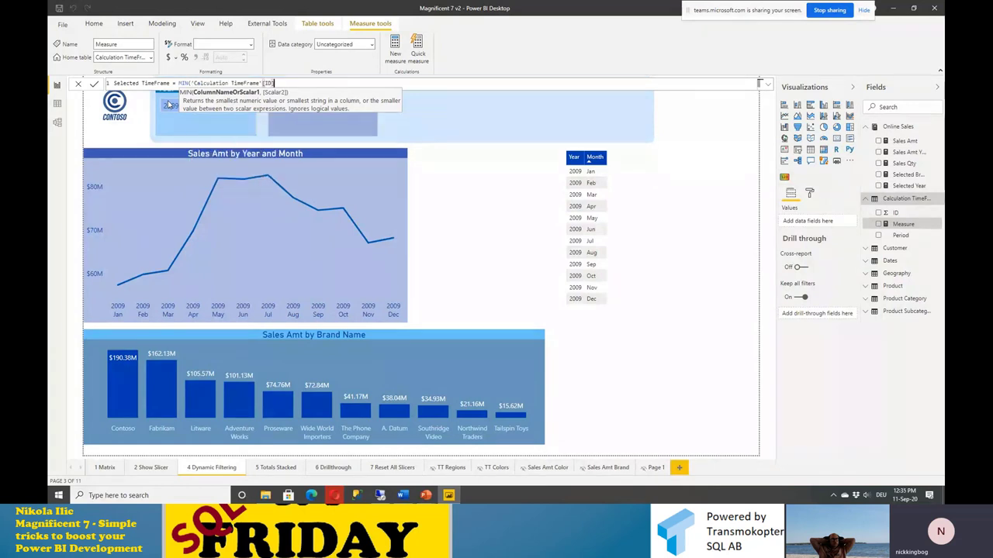
text())
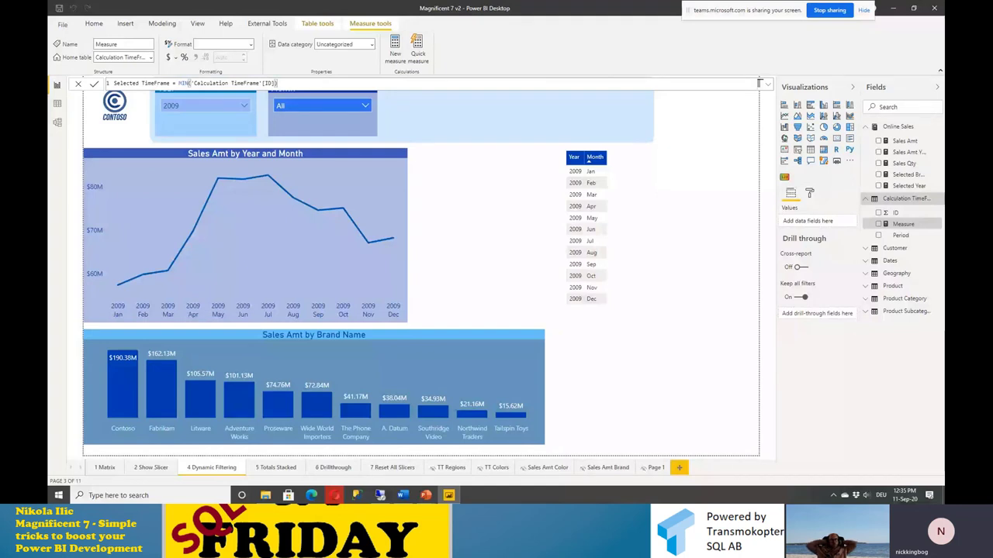
click(94, 84)
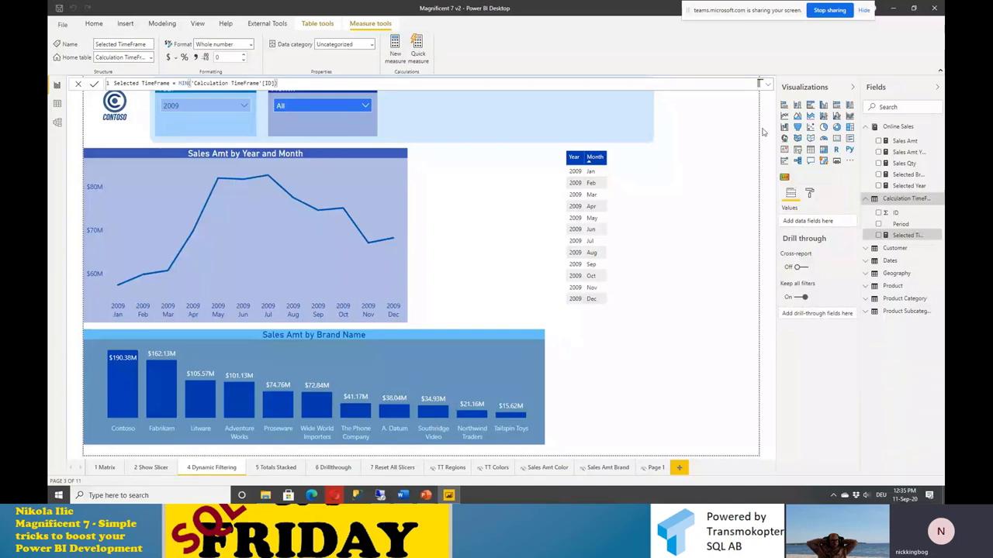
Step: Start a new measure in the Online Sales table named Sales Amt Selected, with a SWITCH function evaluating [Selected TimeFrame]
click(939, 129)
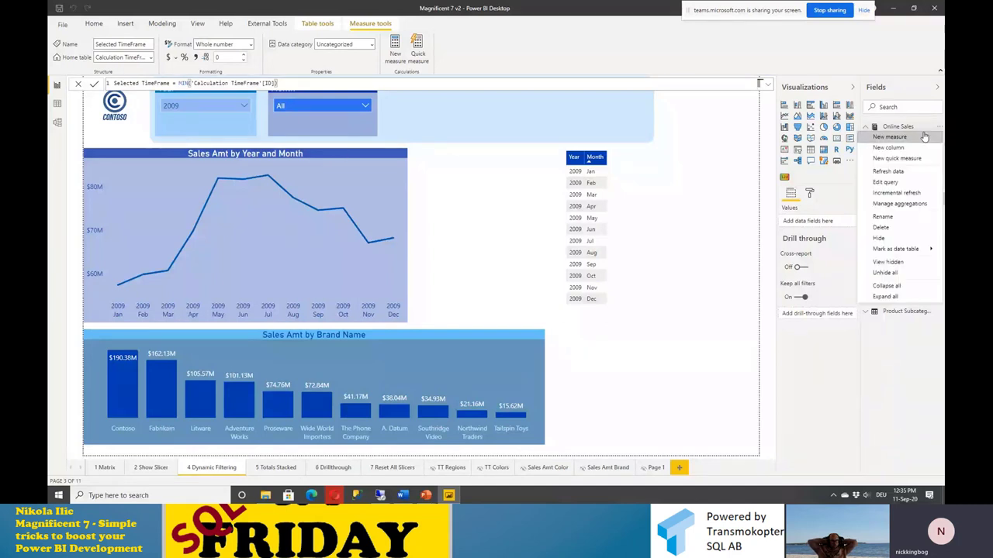
click(939, 129)
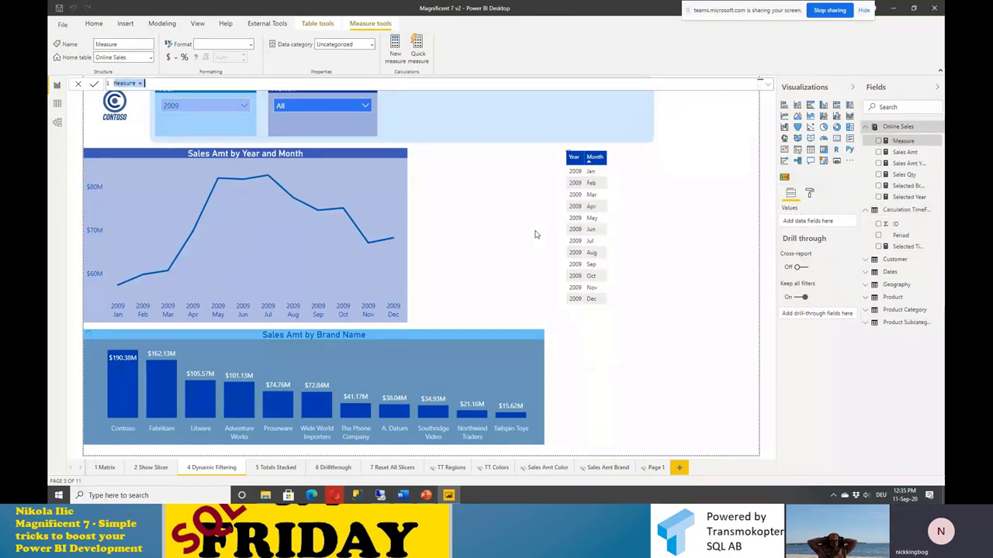
text(Sales Amt Selected)
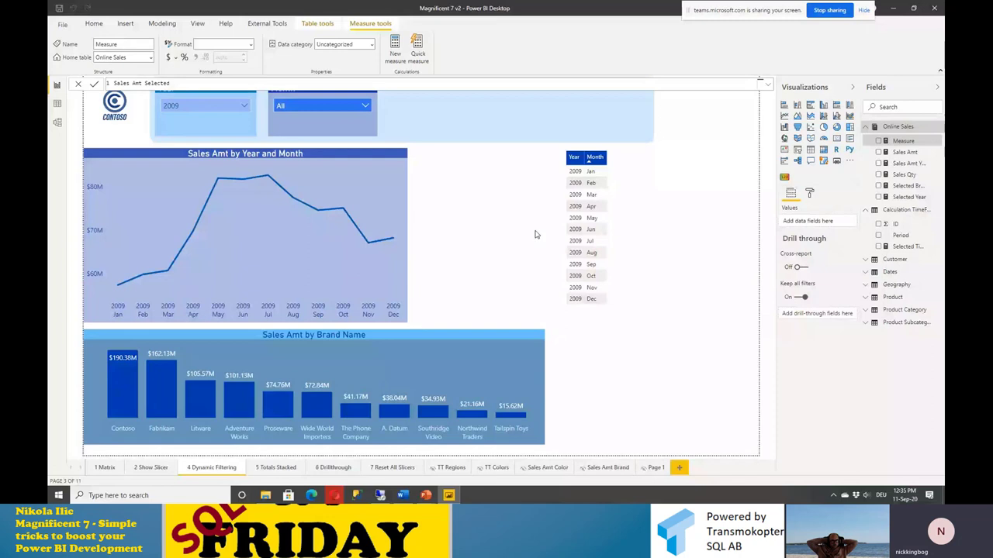
text( = SWITCH)
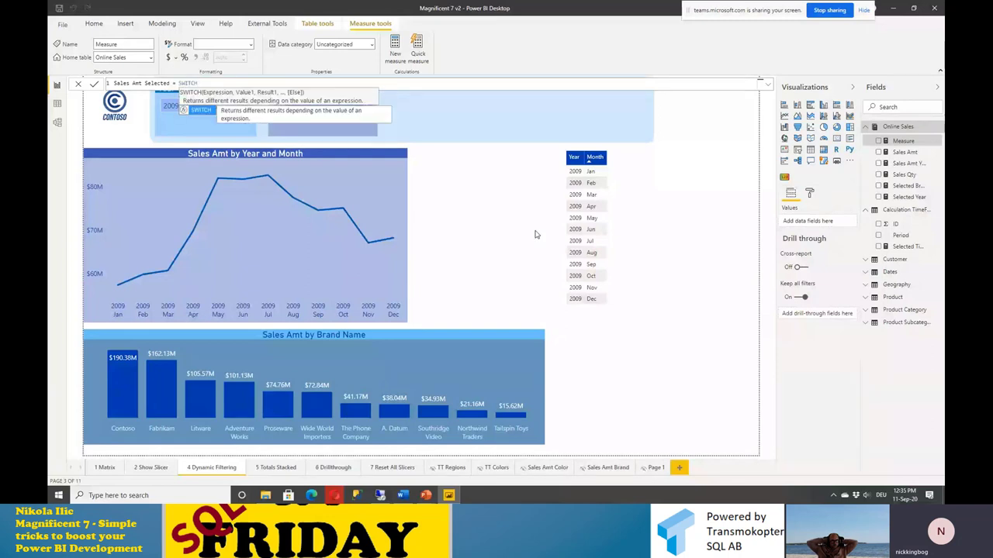
text((Sele)
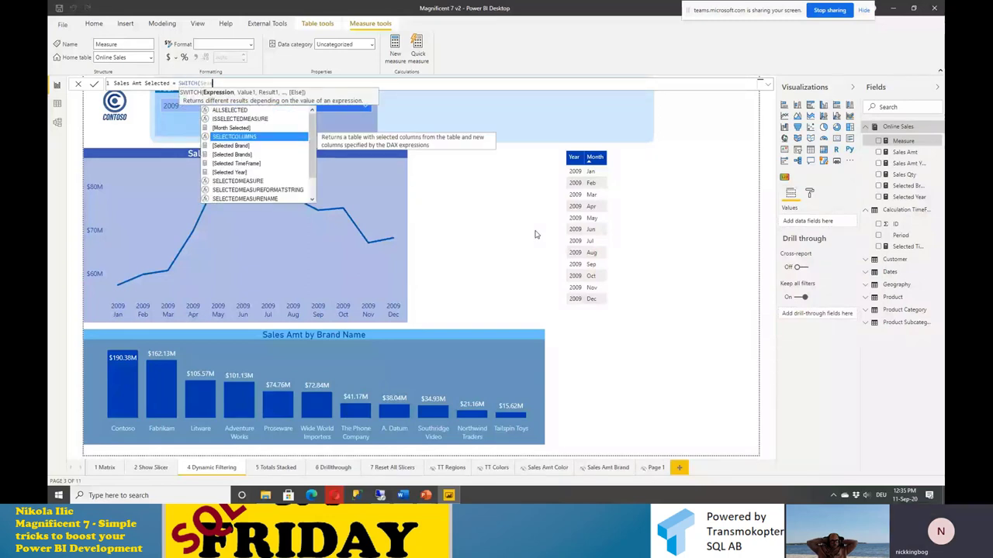
key(Tab)
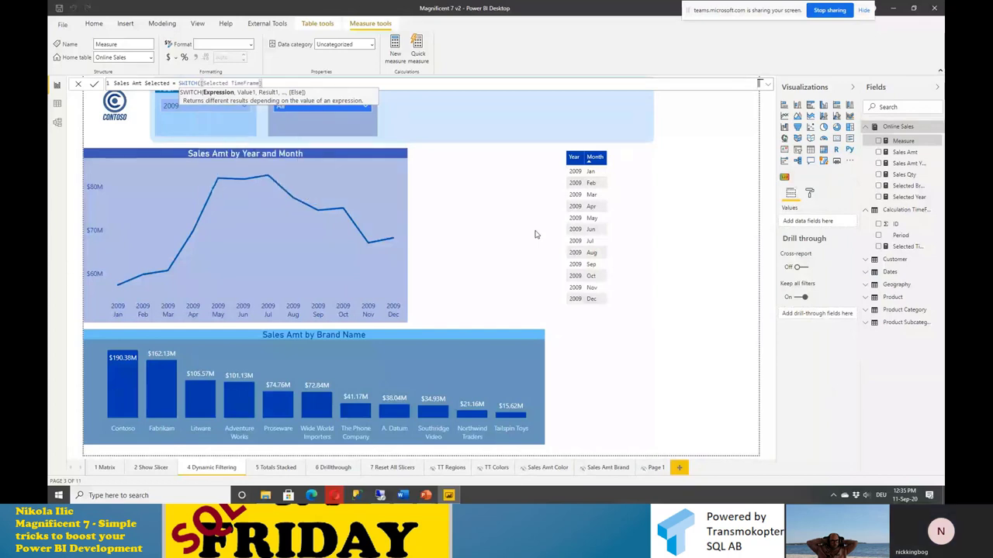
text(,)
key(shift+Return)
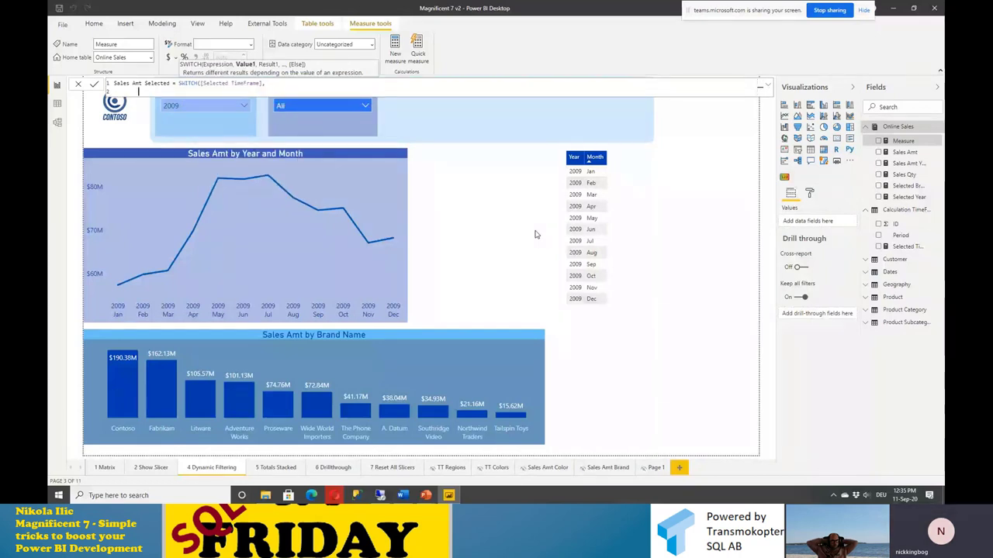
Step: Complete the SWITCH arguments so 1 returns 'Online Sales'[Sales Amt] and 2 returns 'Online Sales'[Sales Amt YTD]
key(Tab)
text(1,Sales)
key(Tab)
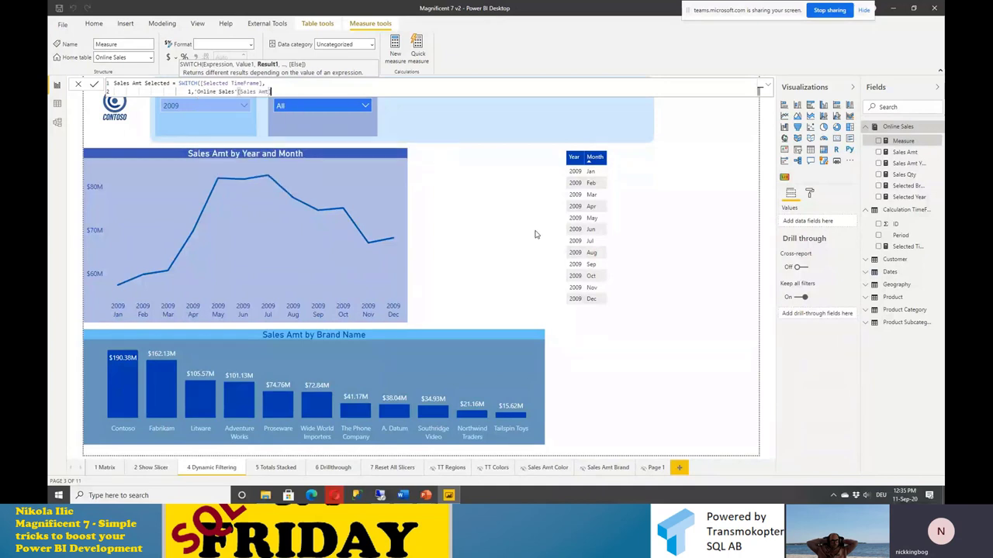
text(,)
key(shift+Return)
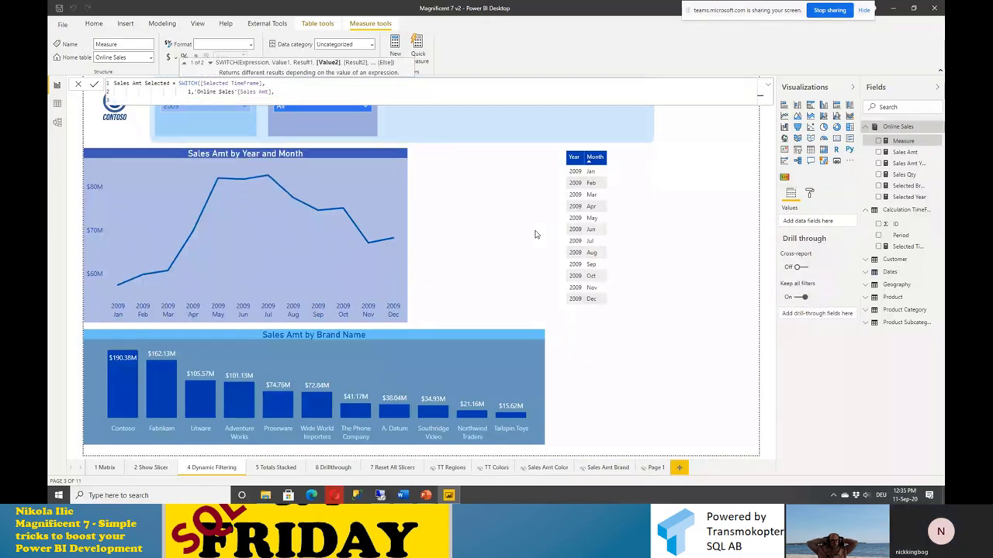
text(2,Sales)
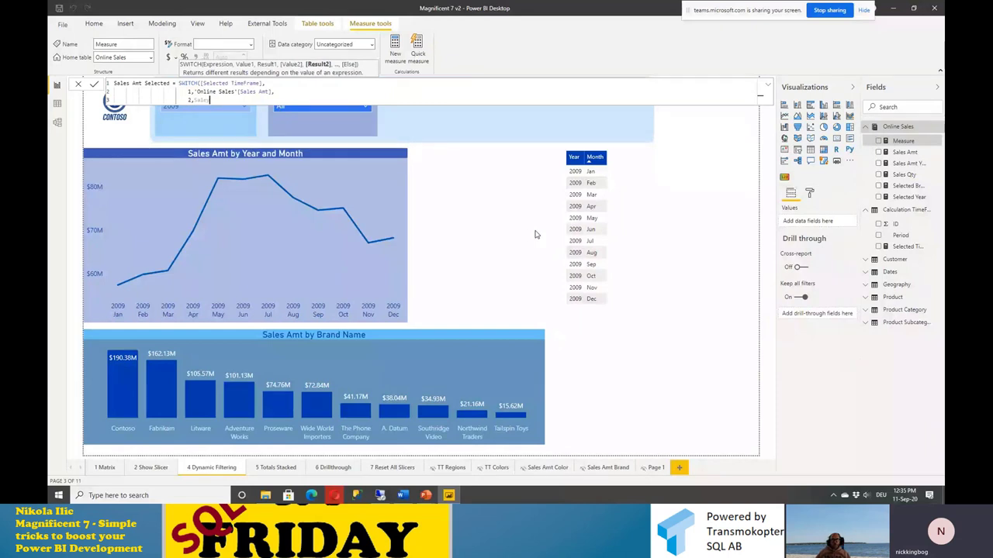
text( Amt YTD])
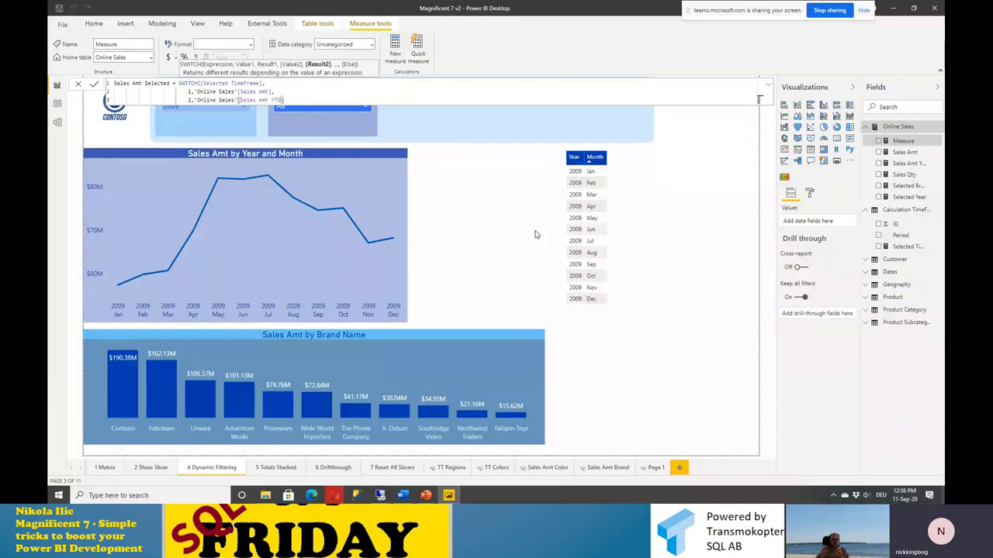
key(Tab)
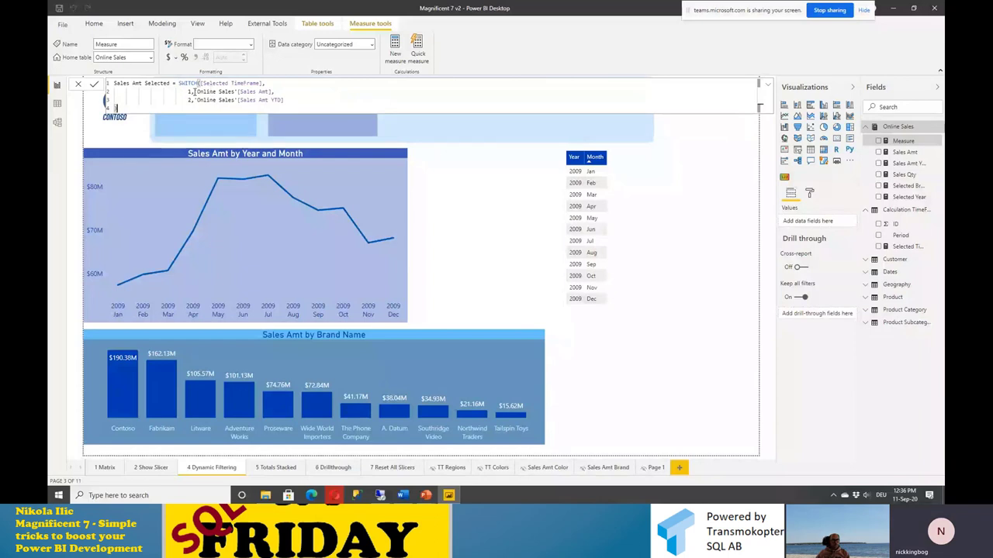
Step: Remove the 'Online Sales' table prefix from both SWITCH results and commit the Sales Amt Selected measure
drag(195, 92, 240, 100)
key(Delete)
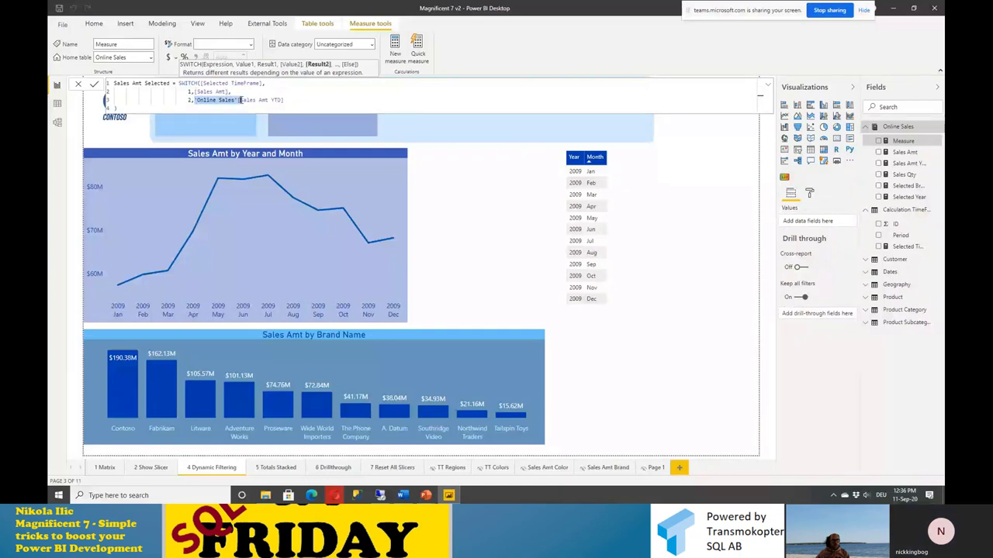
key(Delete)
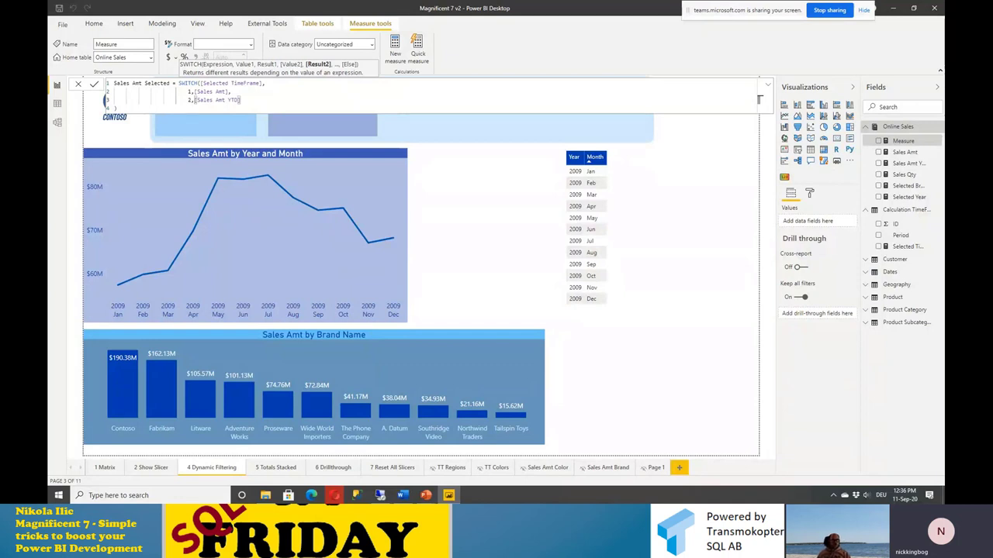
click(94, 84)
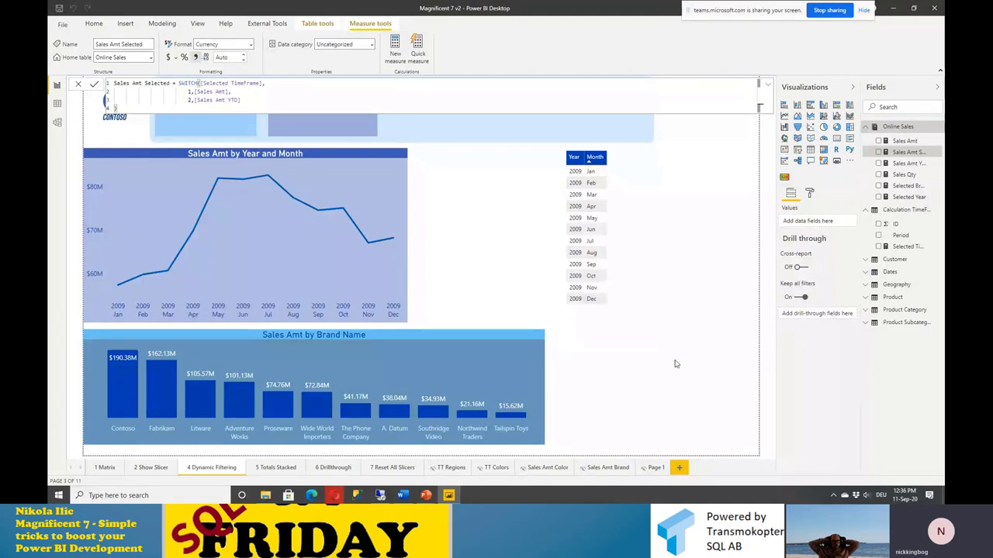
Step: Add a slicer on the Period field of Calculation TimeFrame in the empty area below the year and month table
click(675, 364)
click(797, 149)
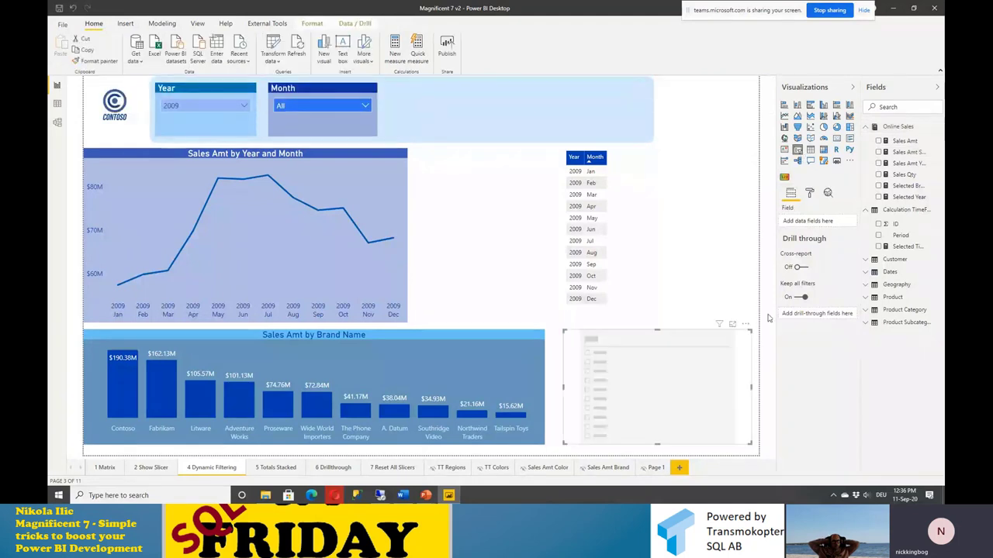
drag(903, 235, 665, 380)
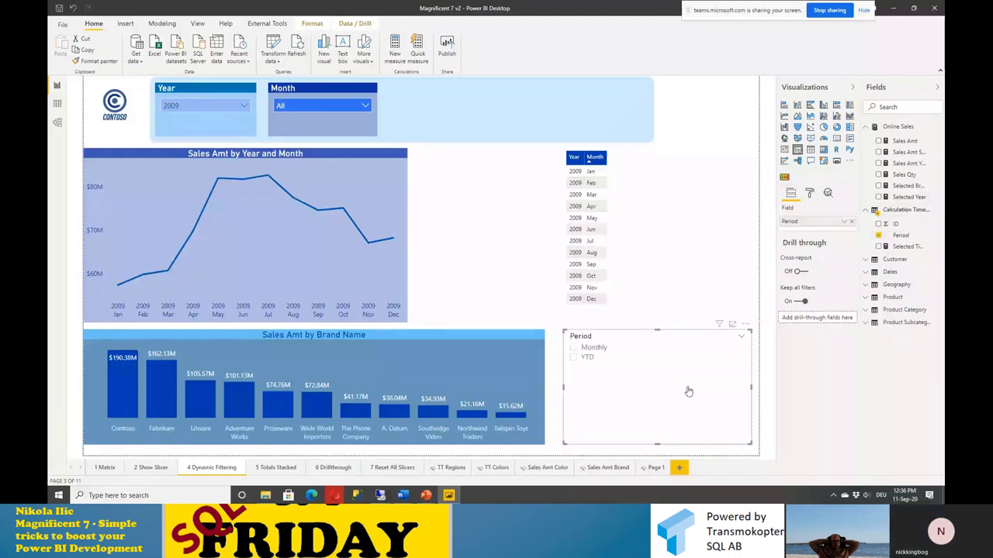
Step: Set the Period slicer's orientation to Horizontal, shrink it and place it in the header band beside the Month slicer
click(810, 194)
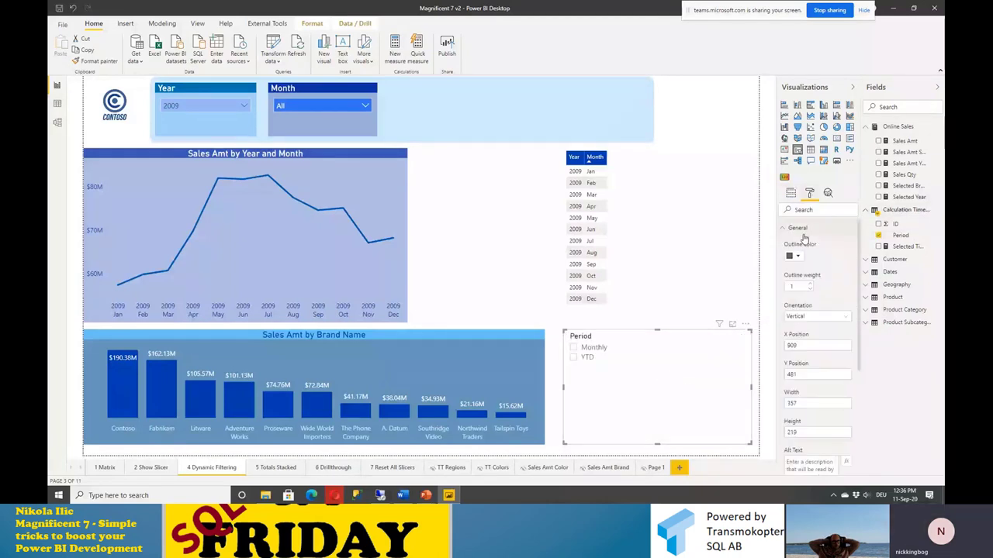
click(814, 317)
click(804, 335)
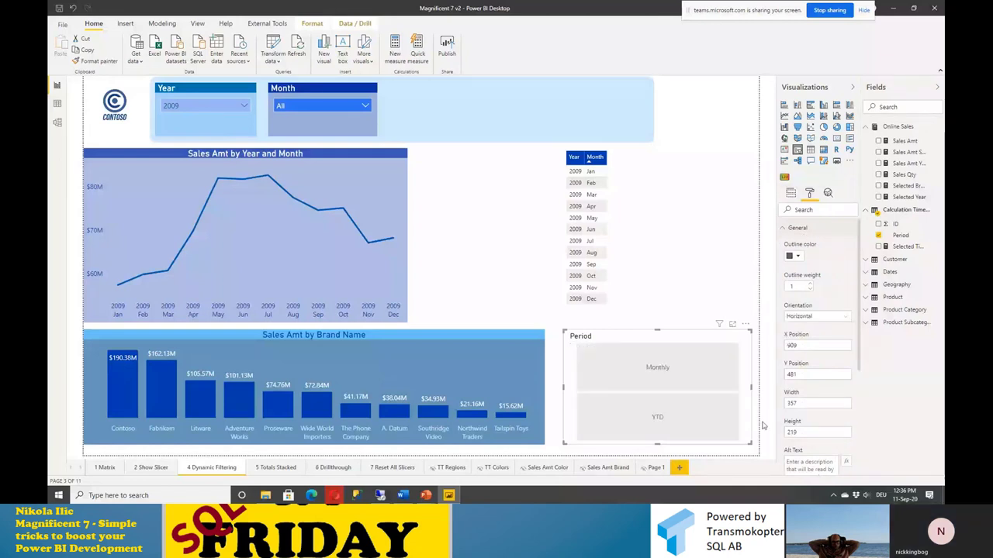
drag(750, 440, 610, 111)
click(532, 250)
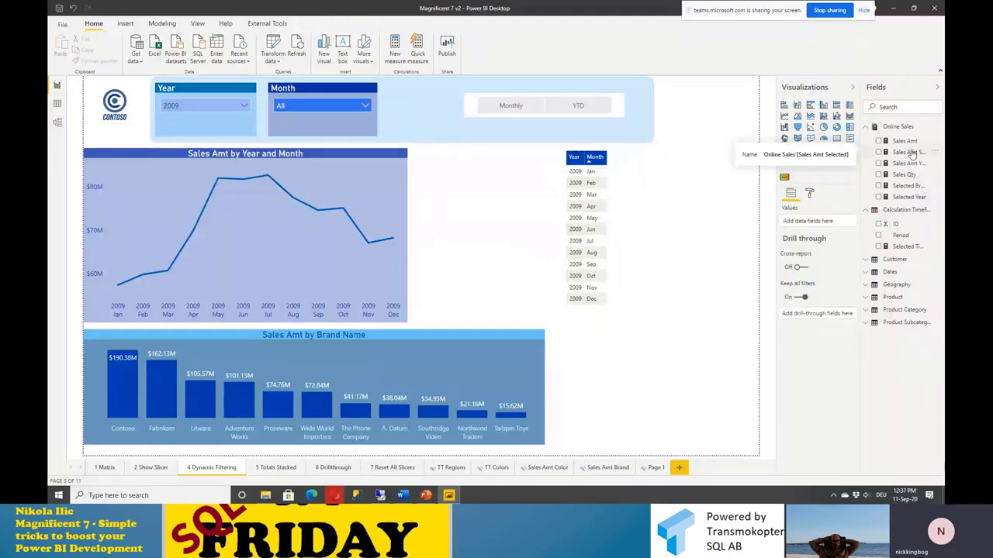
Step: Add Sales Amt Selected to the year and month table and switch the Period slicer between YTD and Monthly, ending on YTD
drag(911, 153, 687, 221)
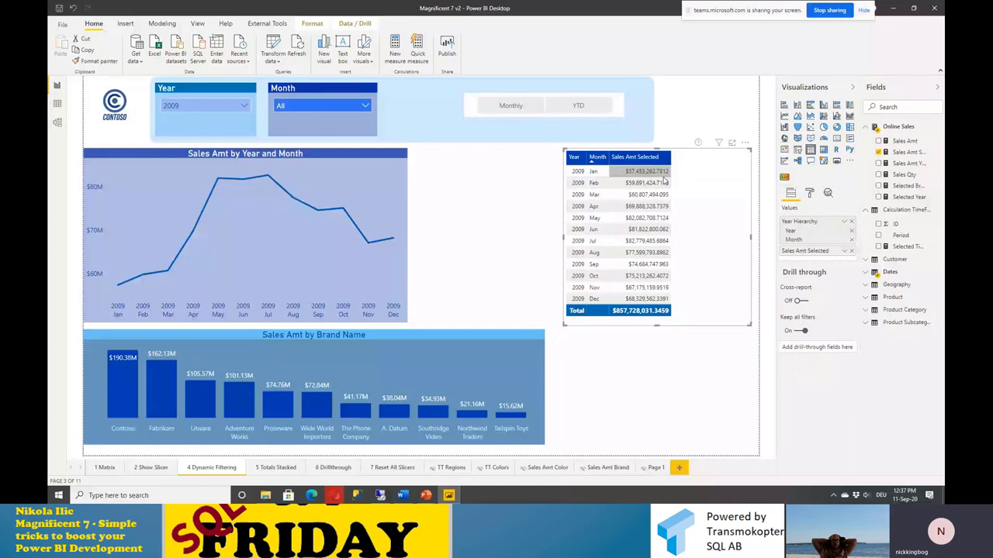
click(586, 112)
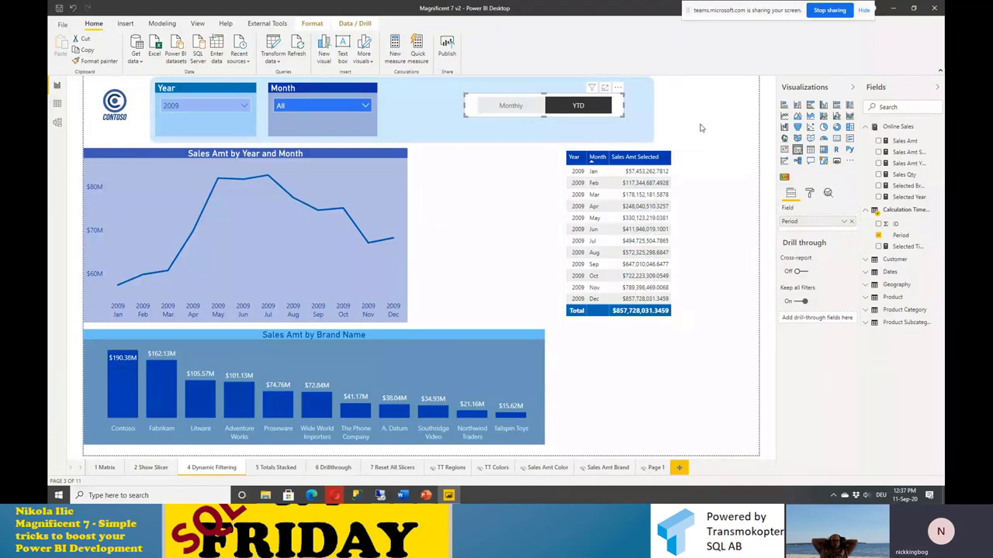
click(529, 109)
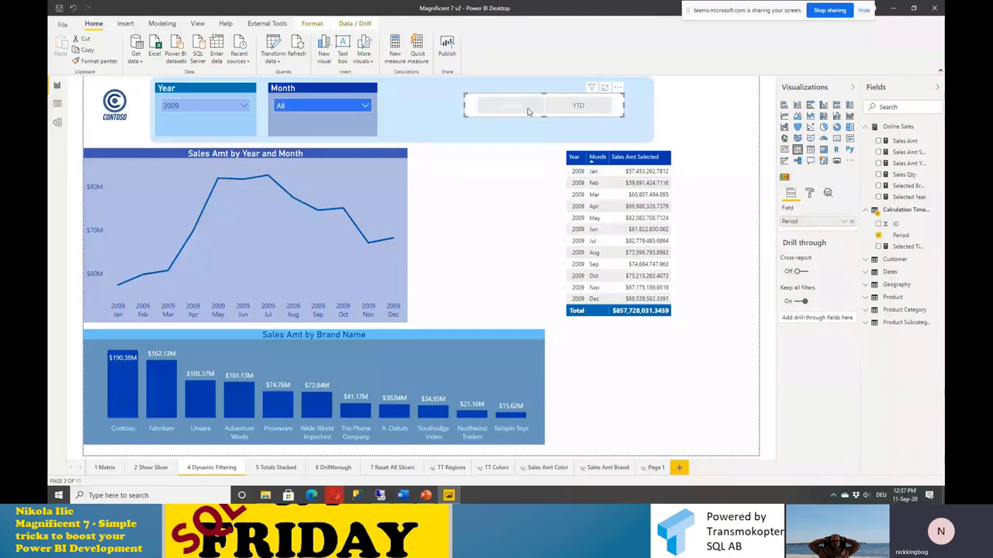
click(578, 106)
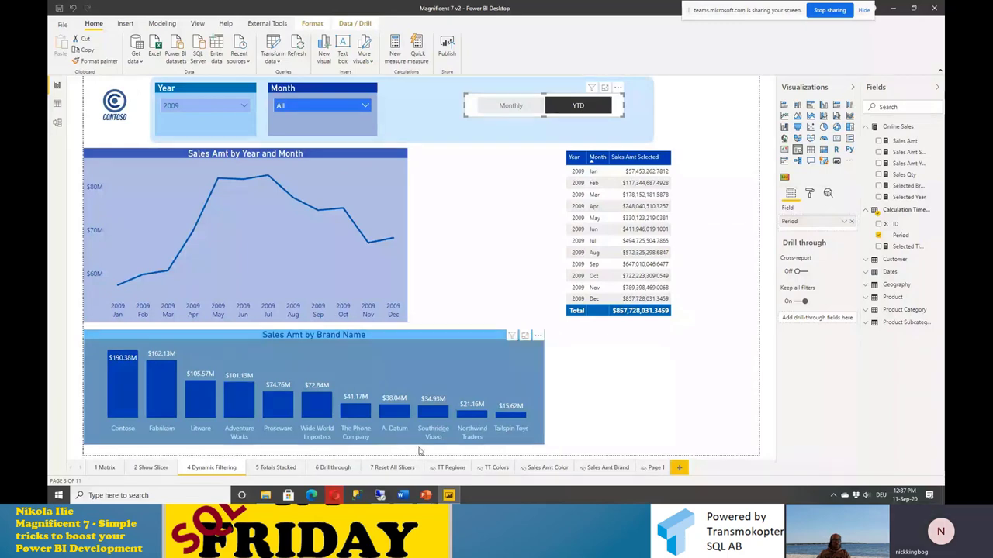
Step: Switch to the PowerPoint slideshow and advance to the slide "#5. Display Totals in Stacked Column Visual"
click(428, 497)
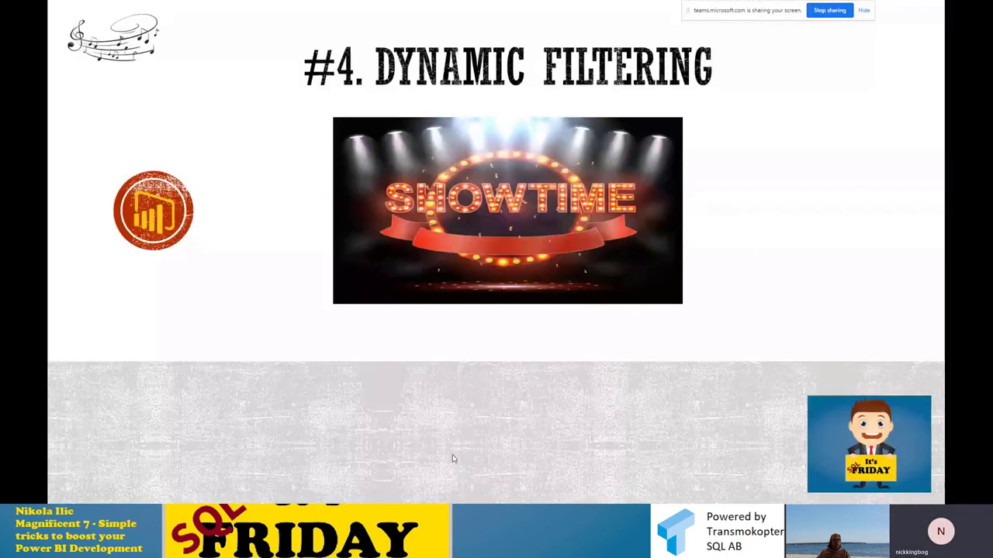
key(Right)
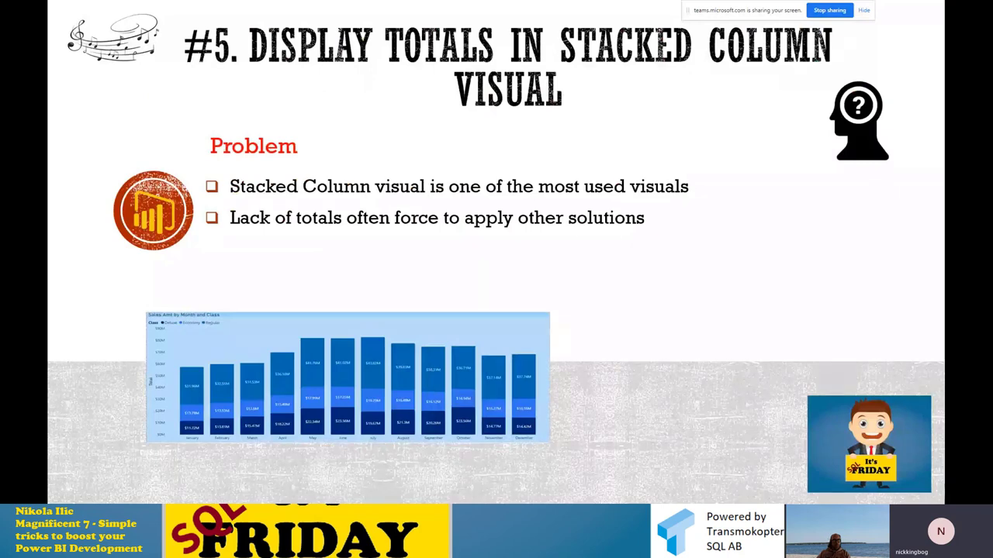
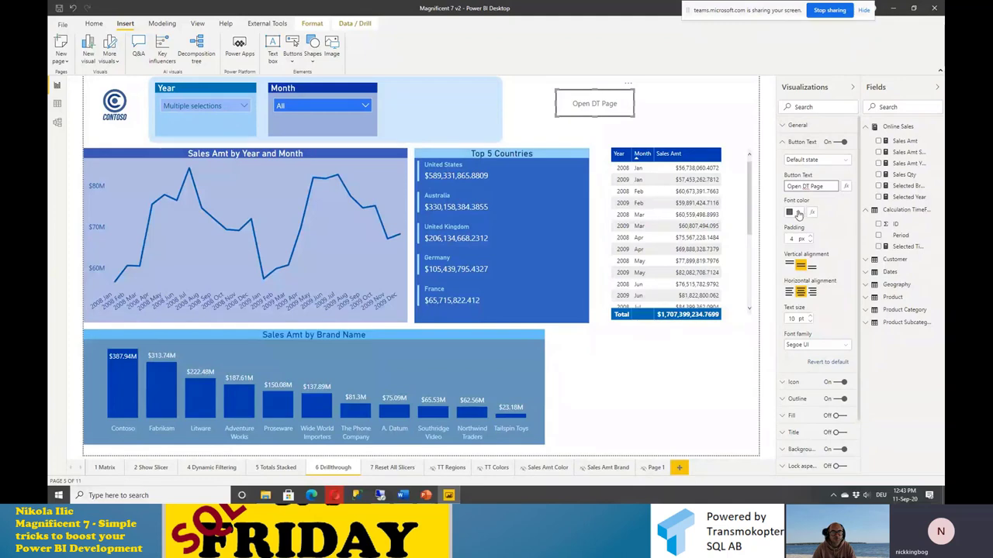
Step: Set the Open DT Page button's text font color to white
click(795, 211)
click(787, 231)
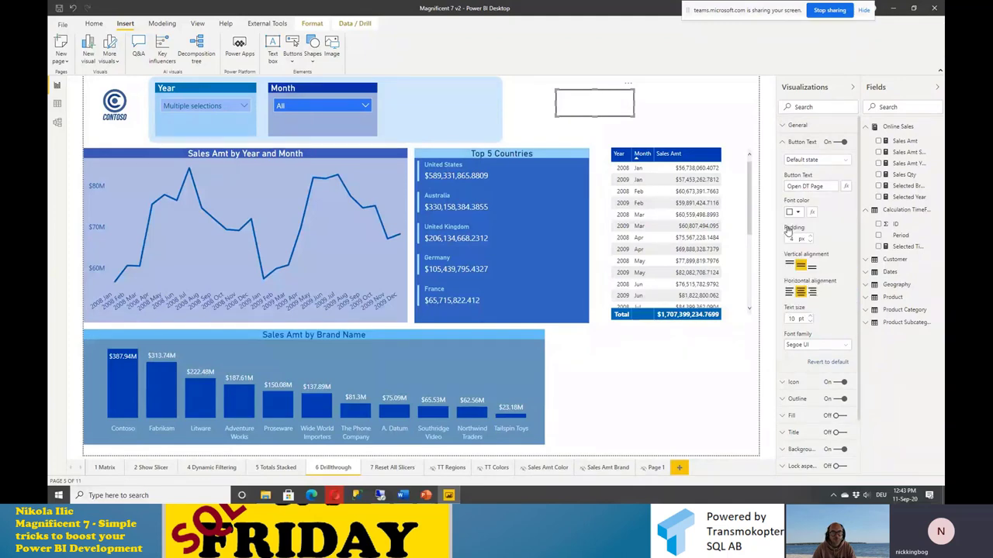
click(785, 143)
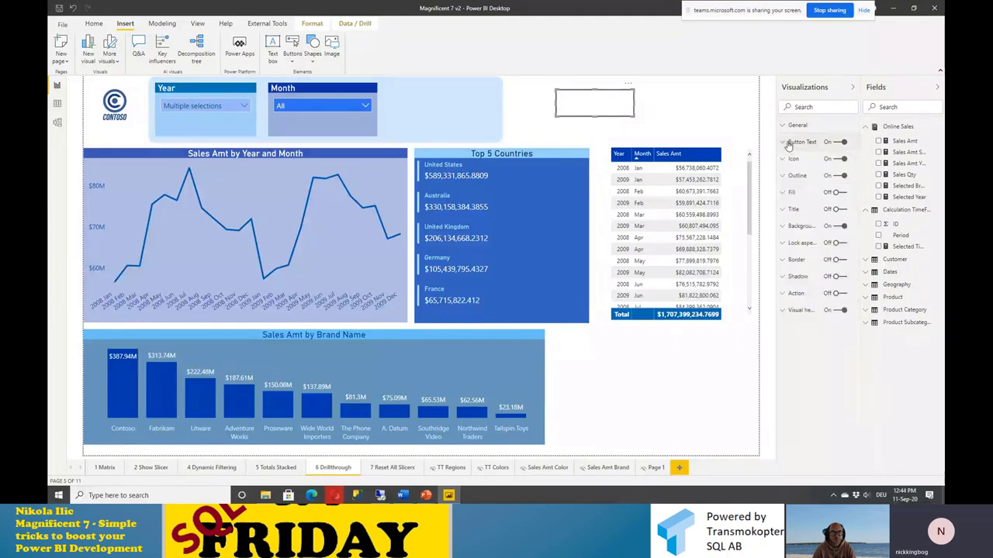
Step: Turn on the Open DT Page button's fill and give it a blue color with 0% transparency
click(841, 192)
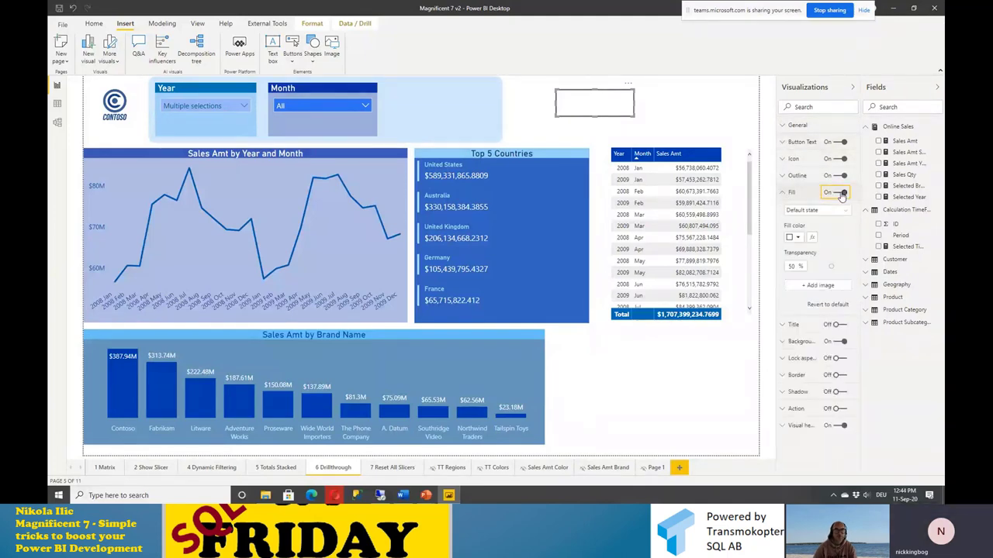
click(795, 238)
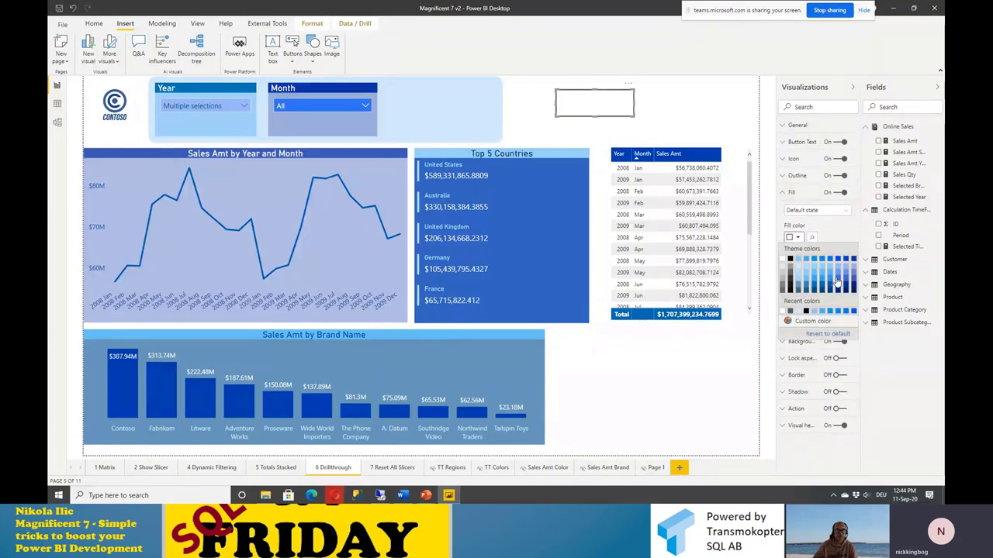
click(831, 280)
drag(832, 265, 813, 266)
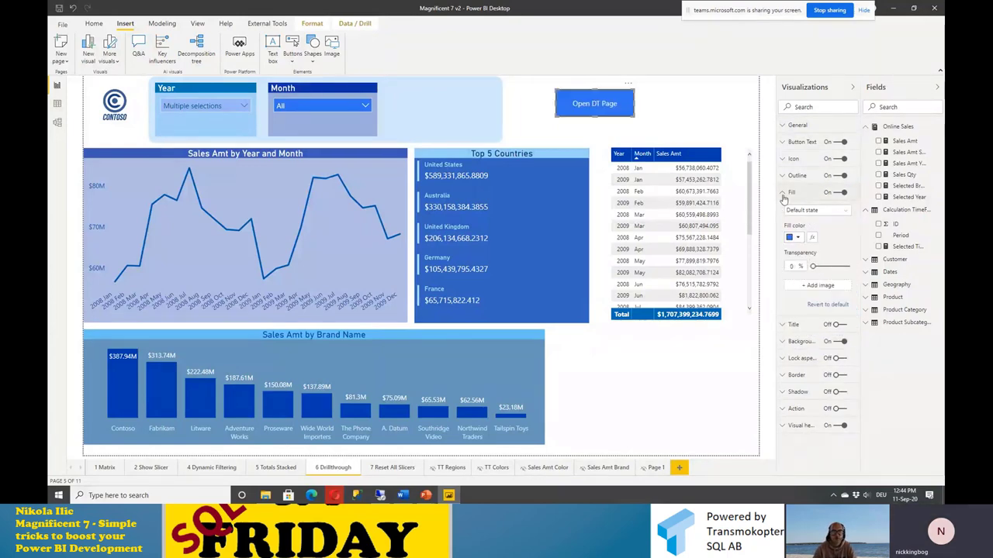
click(784, 192)
Step: Set the Open DT Page button's round edges to 12 px and turn its outline off
click(783, 176)
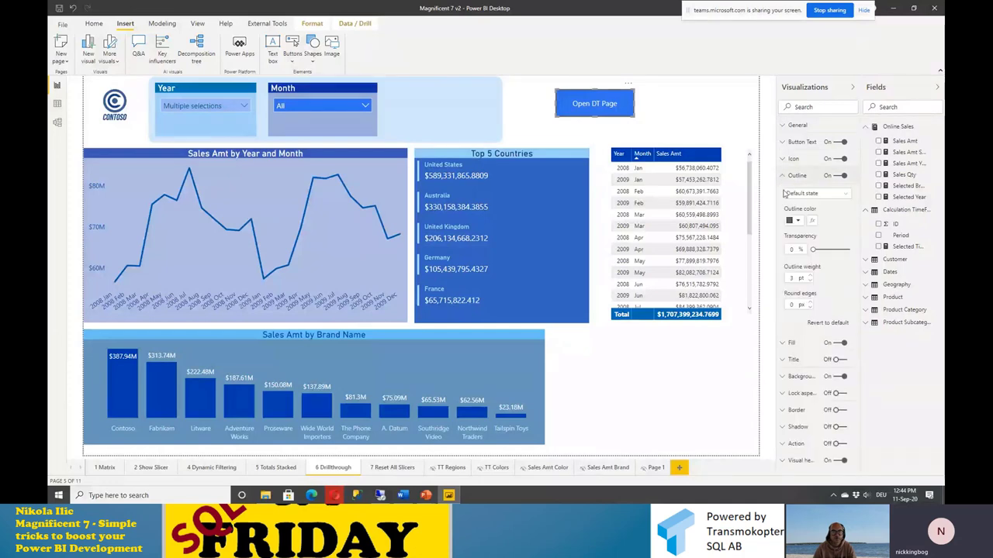
click(792, 304)
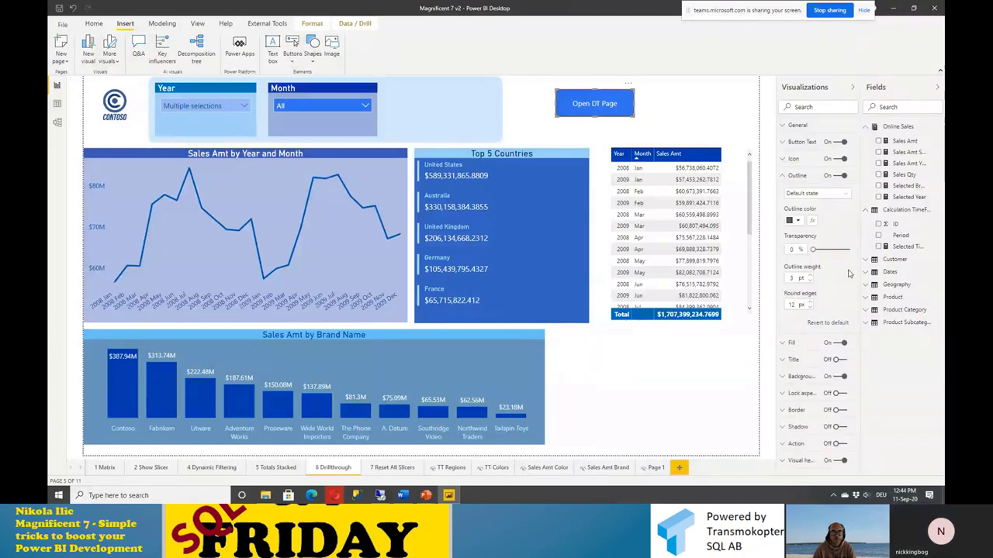
click(836, 176)
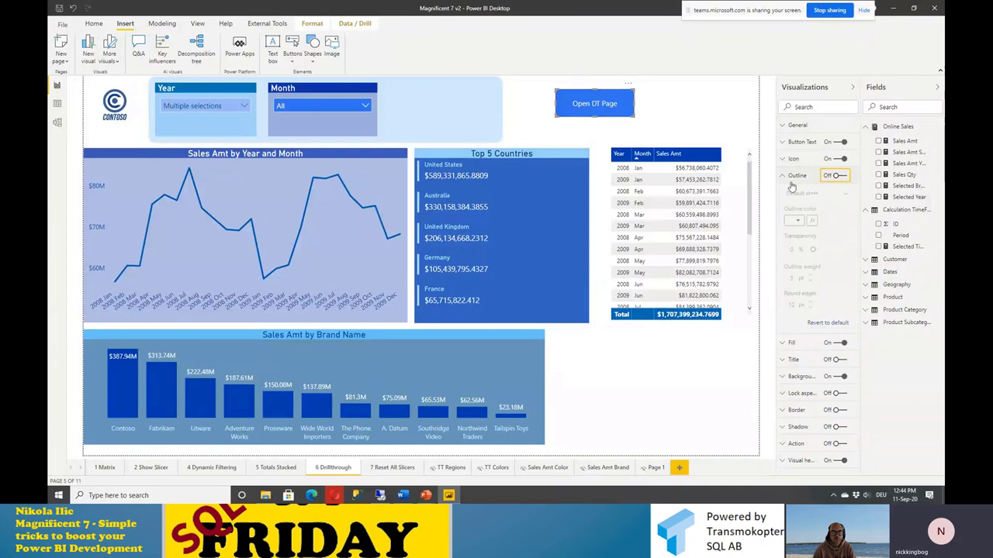
click(704, 116)
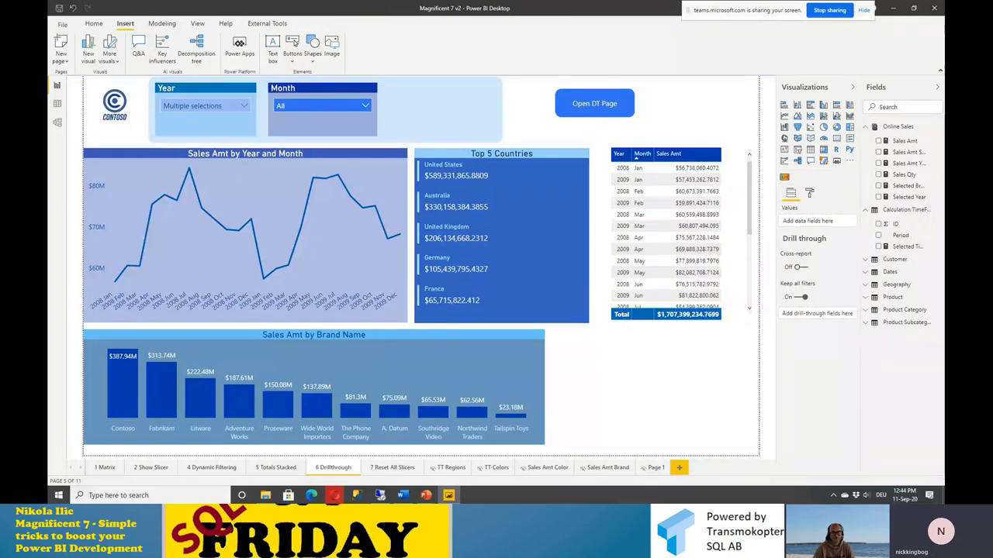
Step: Review the Sales Amt Color and Sales Amt Brand drillthrough pages and return to the 6 Drillthrough page
click(546, 468)
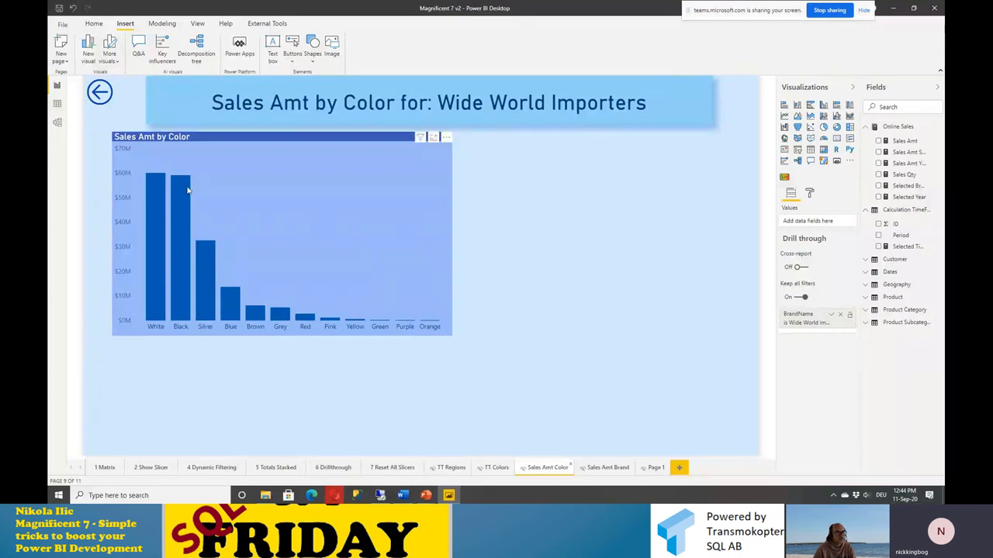
click(612, 467)
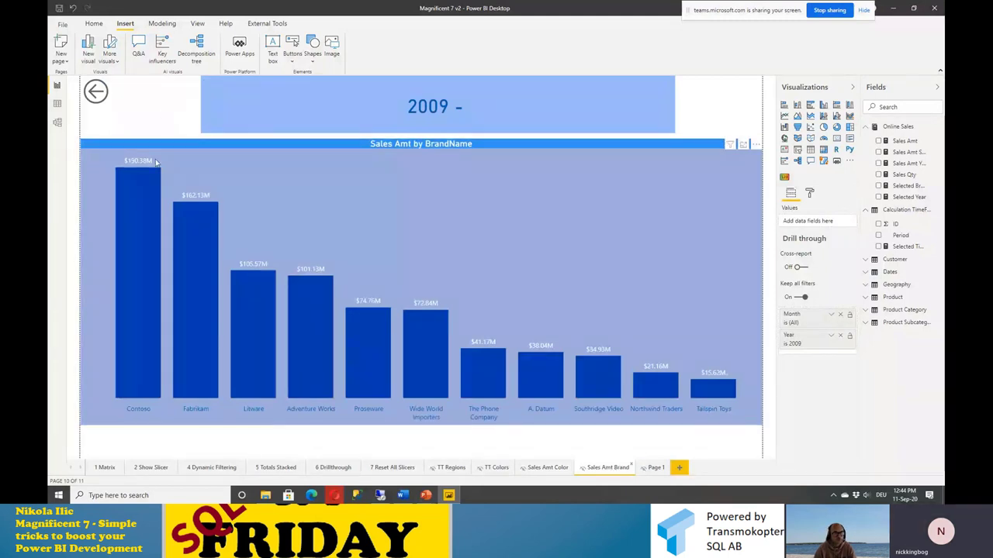
click(333, 468)
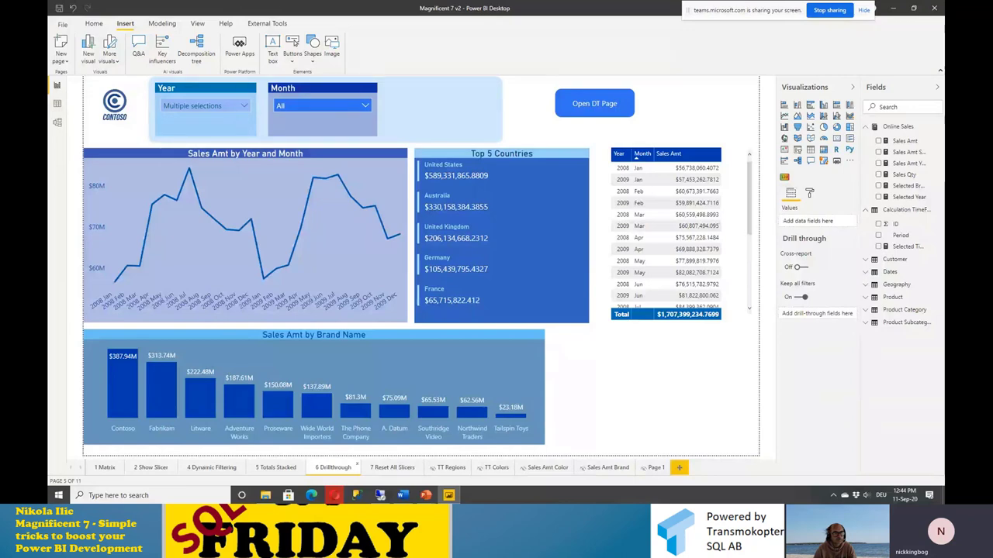
Step: Start a manually entered data table and name it DT Pages
click(94, 24)
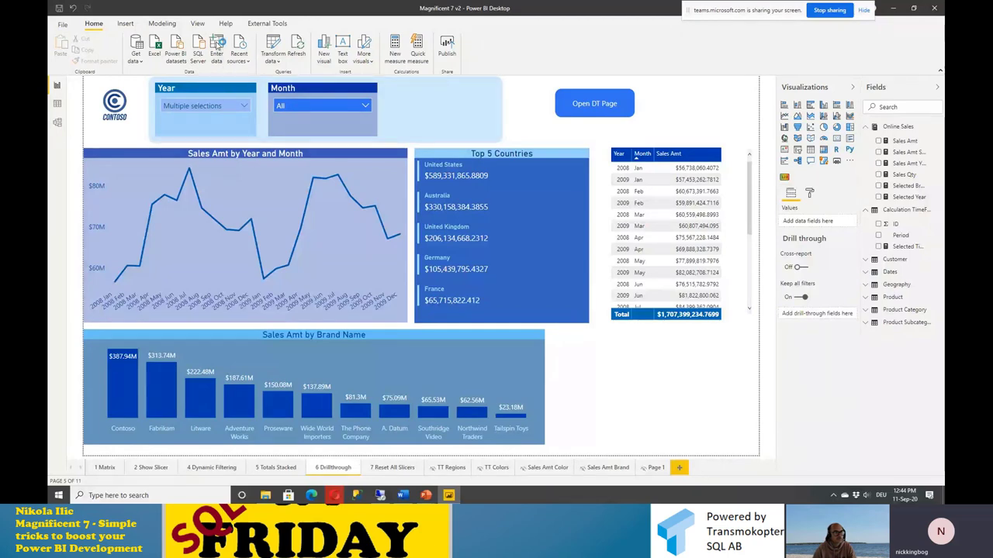
click(216, 47)
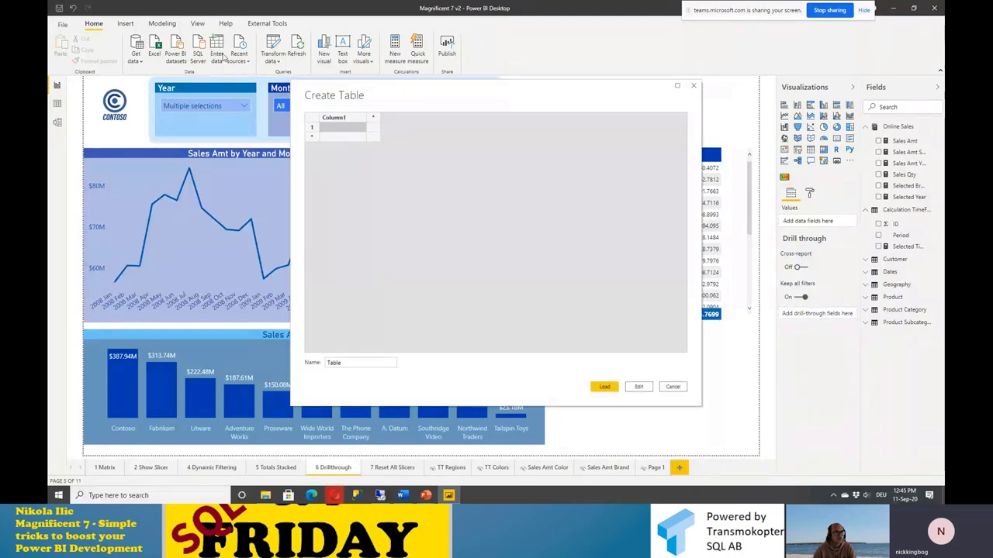
drag(343, 363, 314, 365)
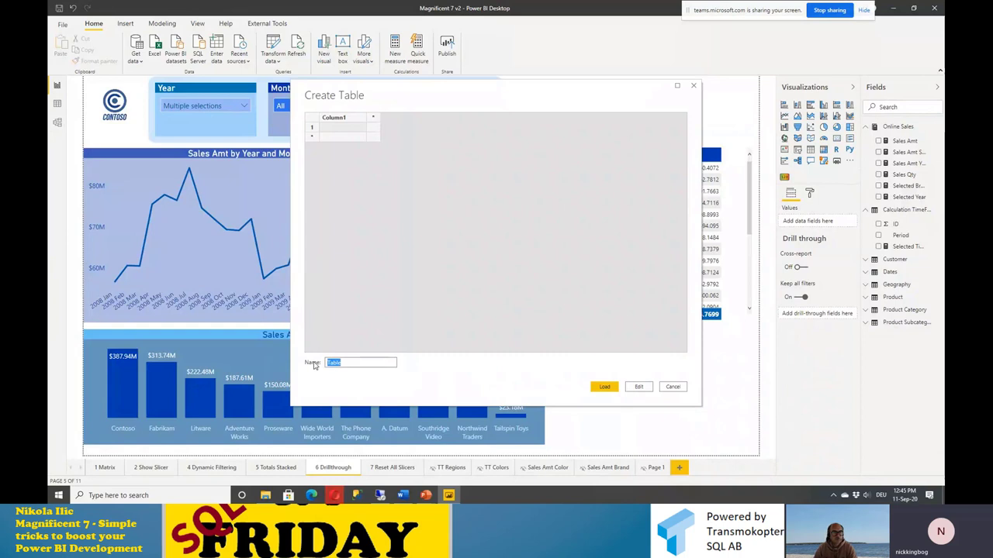
text(DT Pages)
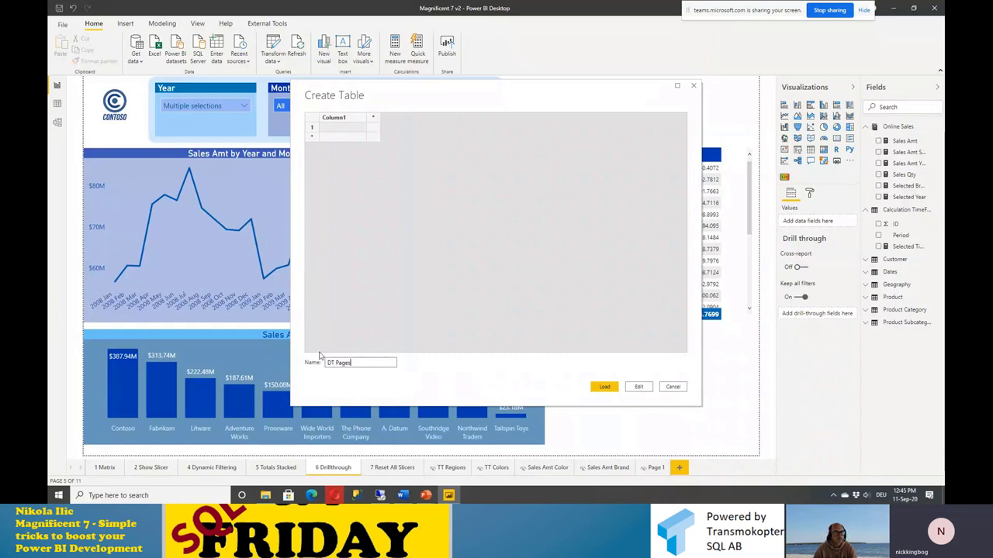
Step: Give the DT Pages table two columns named ID and Page
double_click(352, 118)
text(ID)
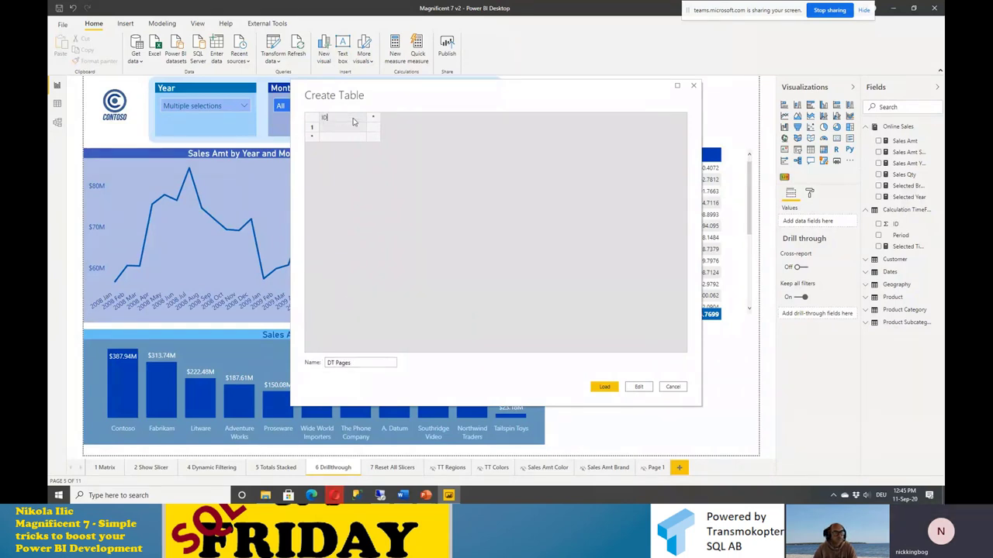
key(Tab)
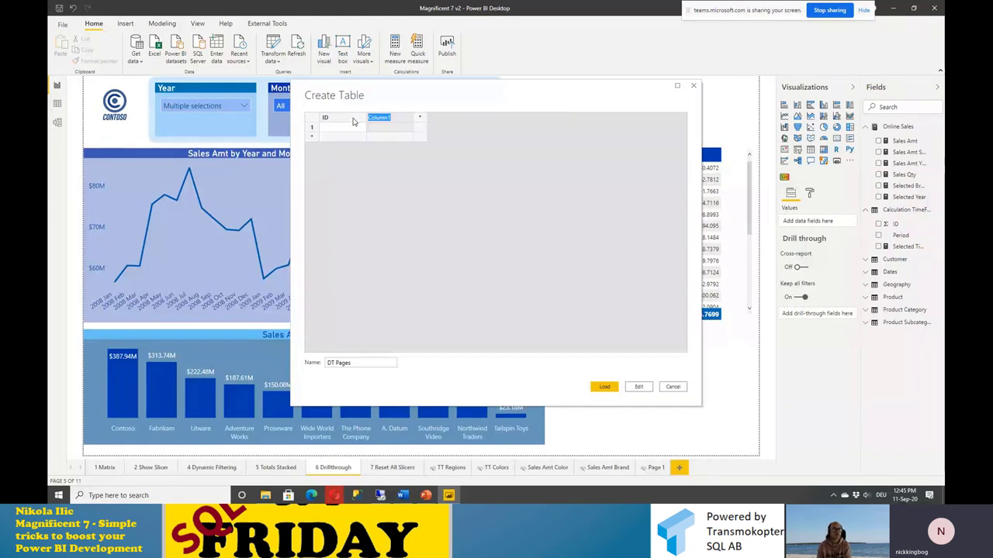
text(Page)
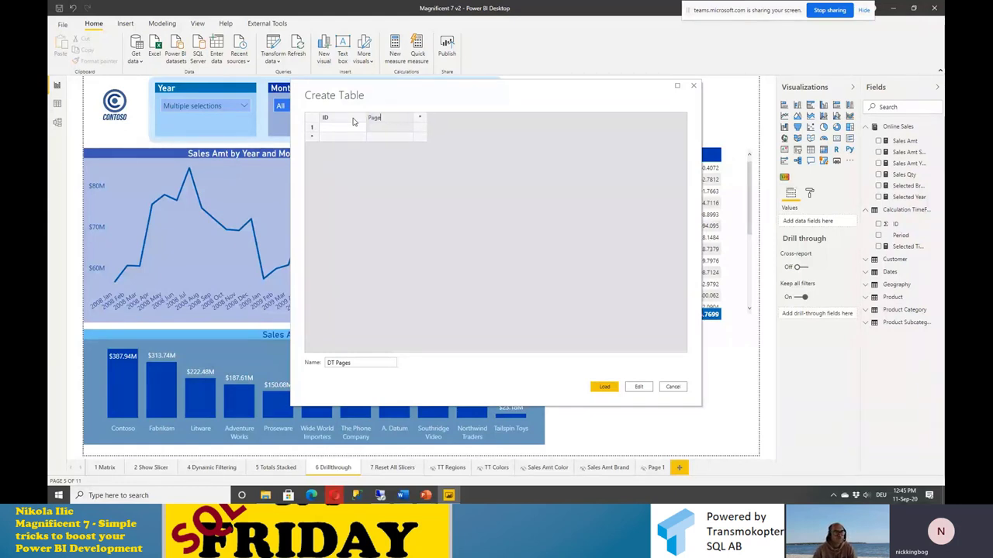
key(Return)
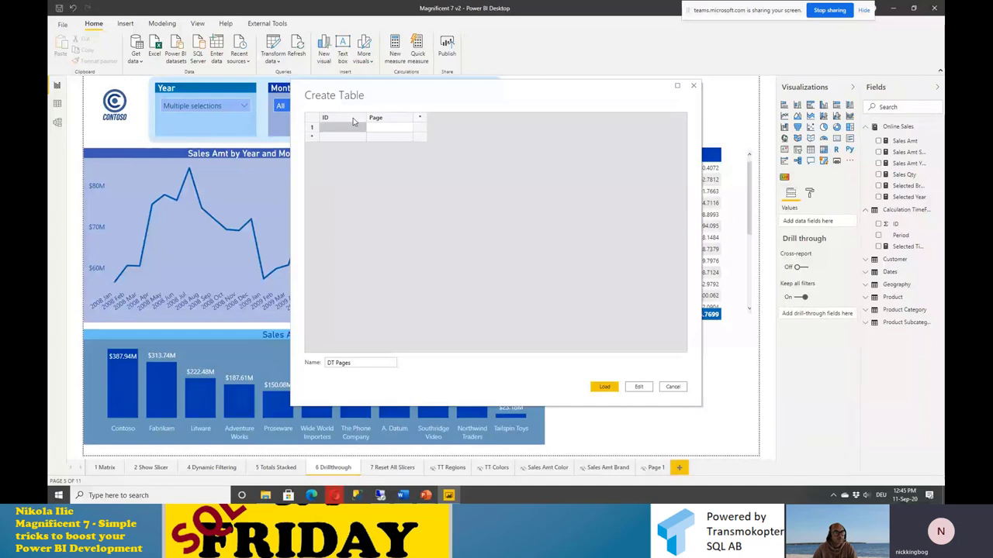
Step: Fill DT Pages with row 1 Sales Amt Color and row 2 Sales Amt Brand, and load the table into the model
text(1)
key(Return)
text(2)
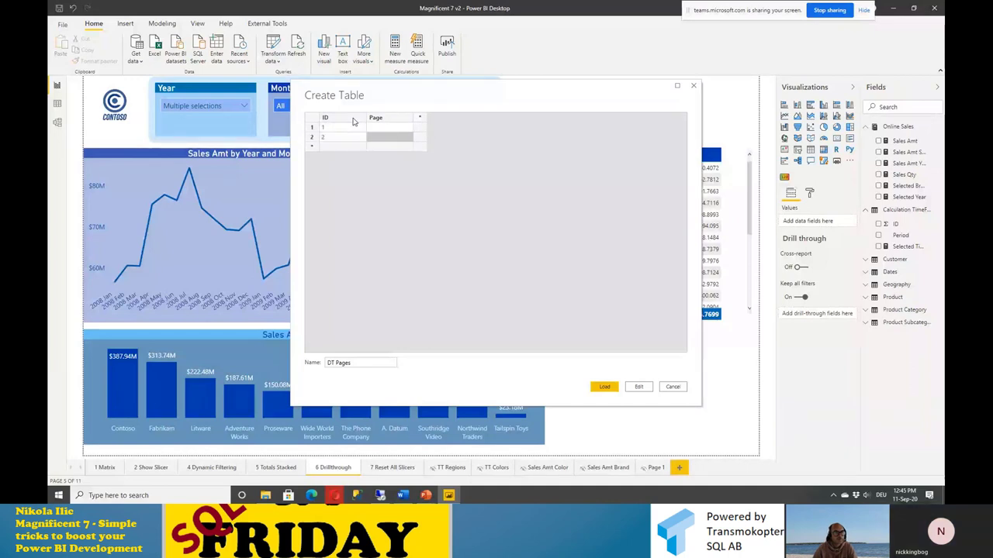
key(Up)
key(Right)
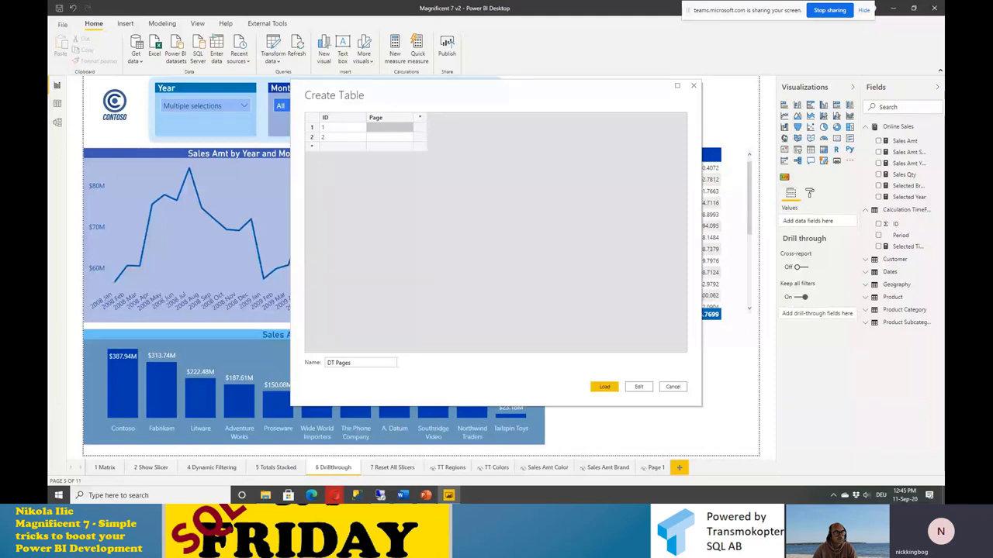
click(387, 130)
key(Return)
text(Sales Amt Brand)
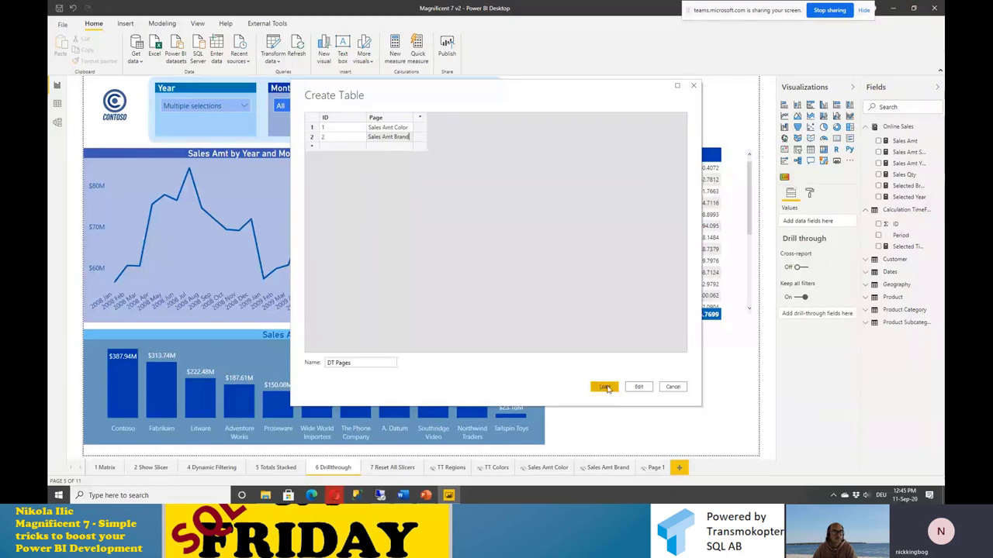
key(alt+Tab)
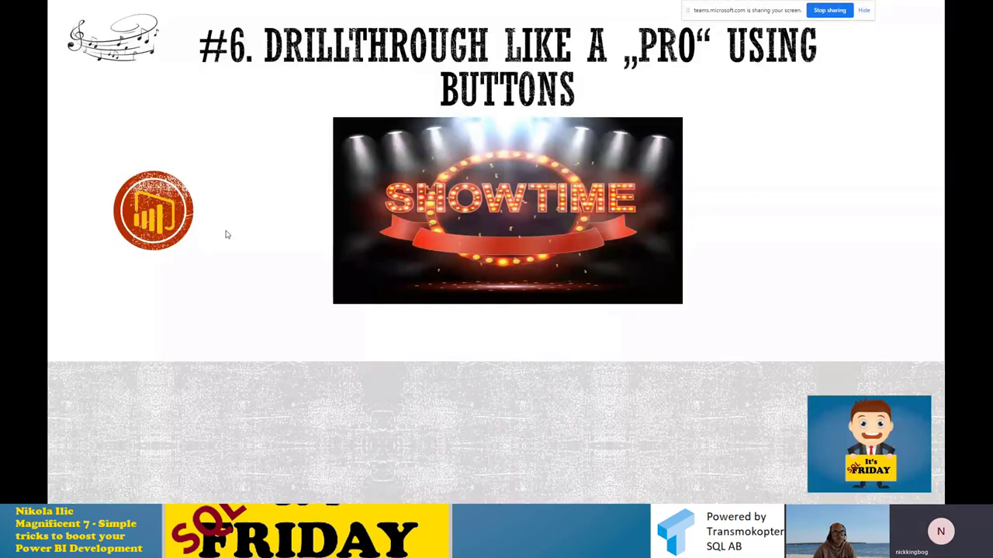
key(alt+Tab)
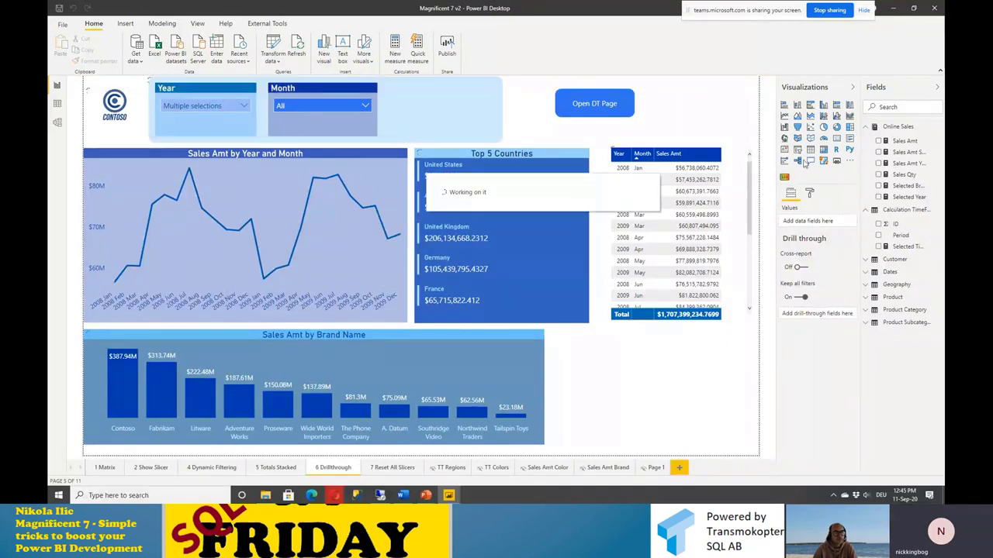
Step: Add a slicer to the 6 Drillthrough page based on the Page field of DT Pages
click(797, 150)
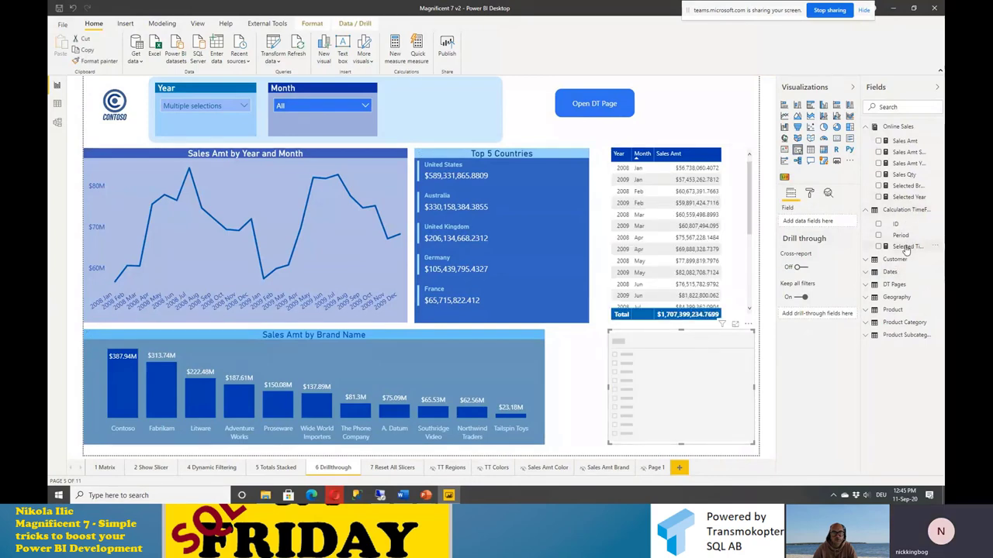
click(876, 210)
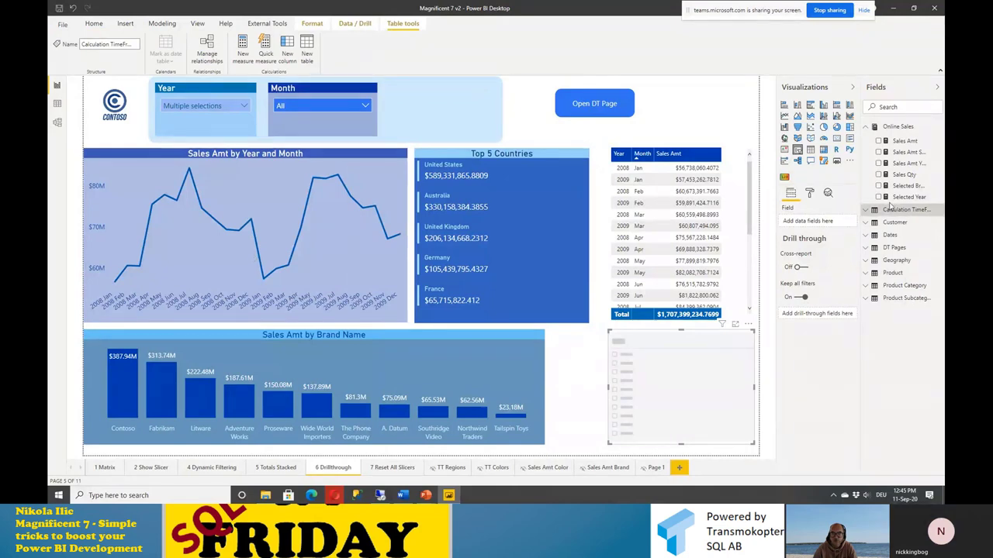
click(892, 247)
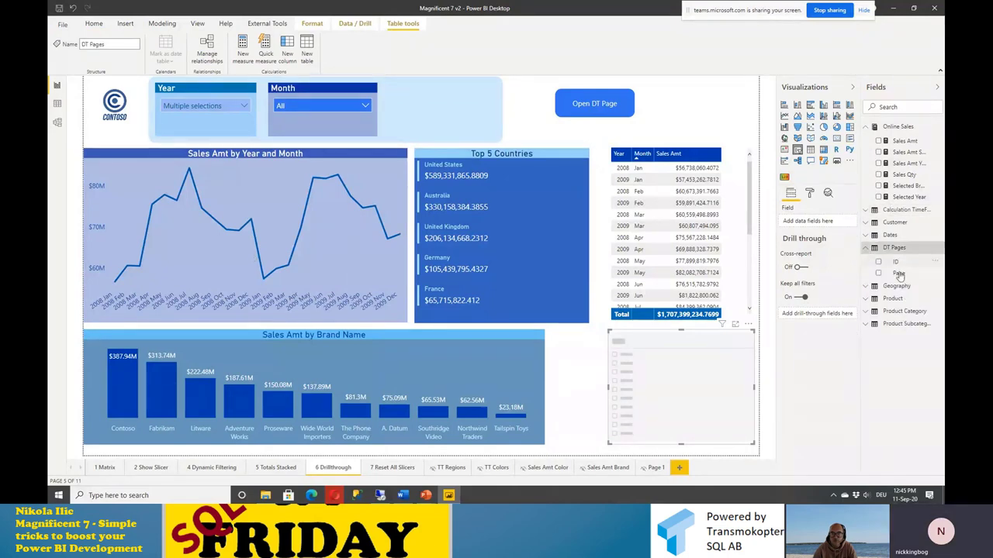
drag(898, 273, 674, 378)
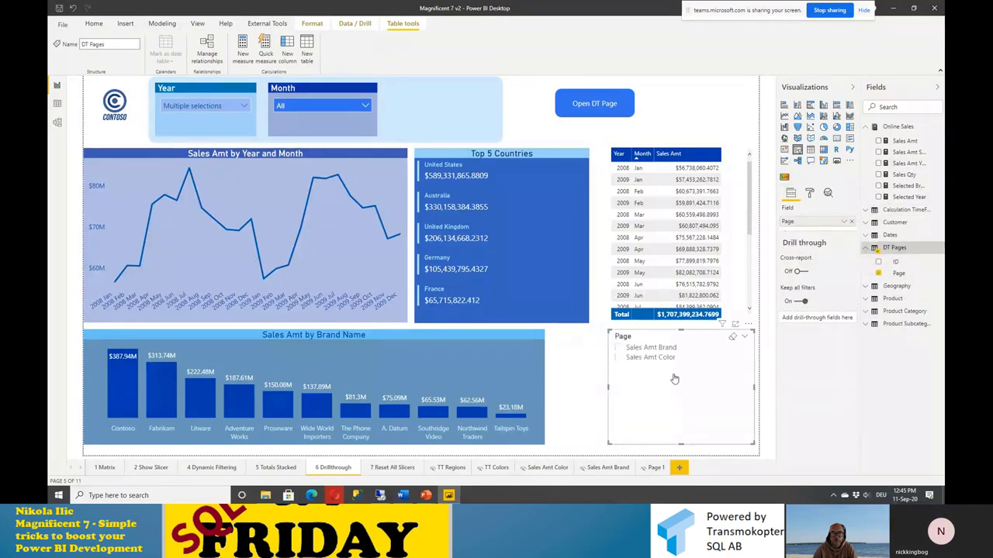
Step: Turn on single select for the Page slicer
click(809, 194)
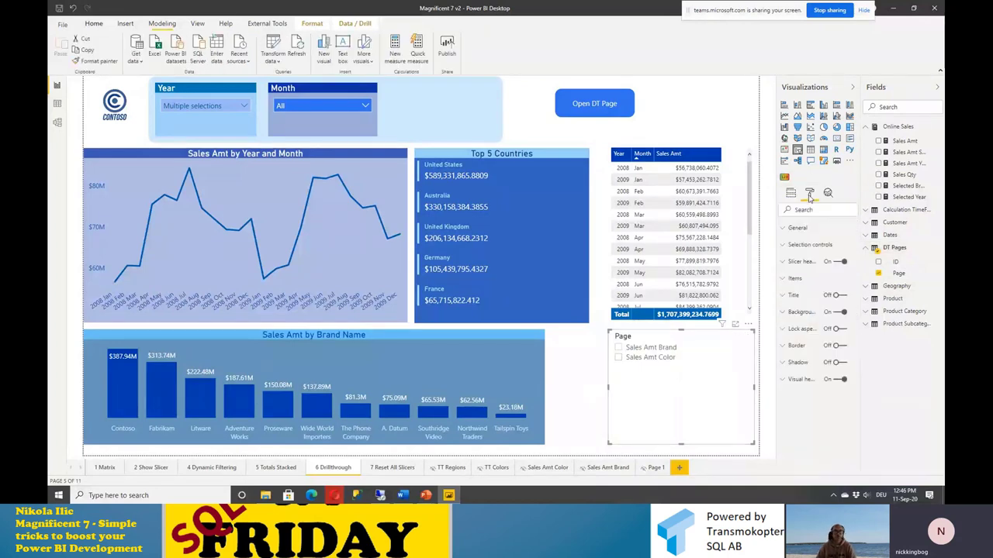
click(784, 245)
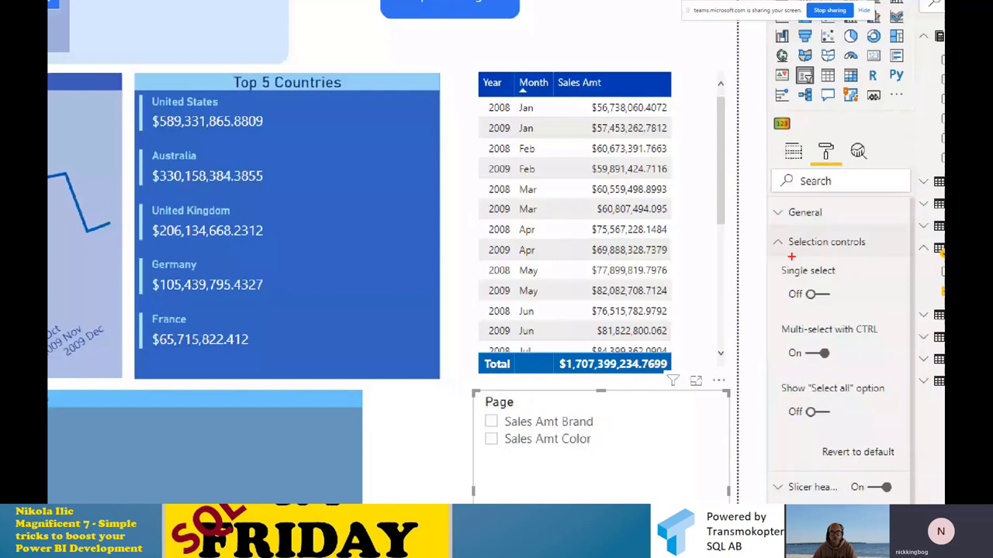
mouse_move(790, 254)
mouse_down()
mouse_move(826, 316)
mouse_move(858, 304)
mouse_move(788, 256)
mouse_up()
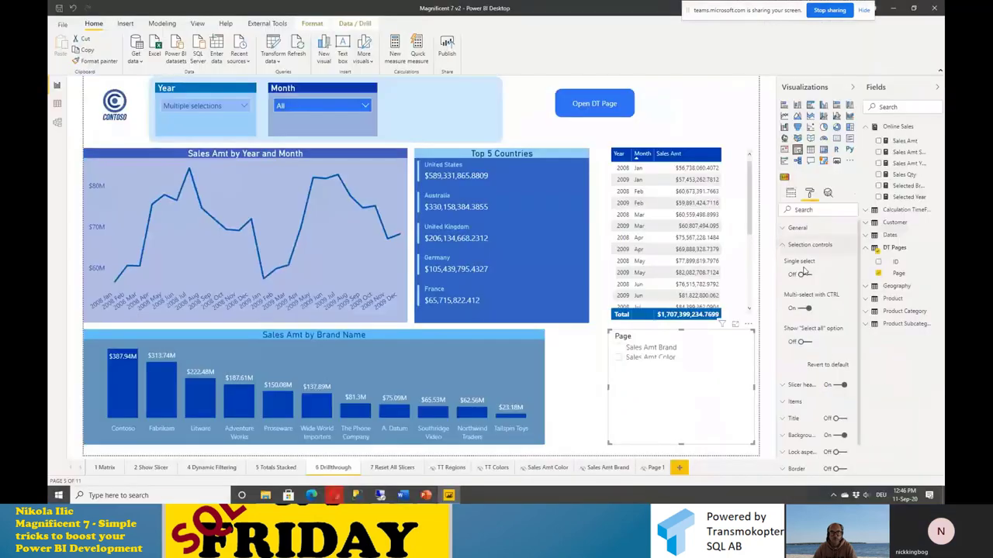
click(803, 273)
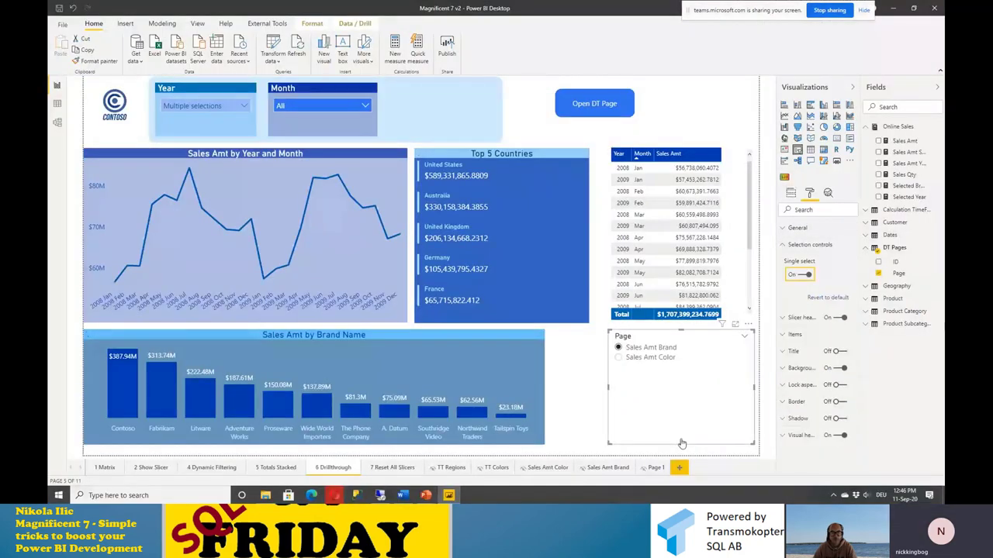
Step: Move the Page slicer closer to the Sales Amt by Brand Name chart and slightly lower
click(681, 448)
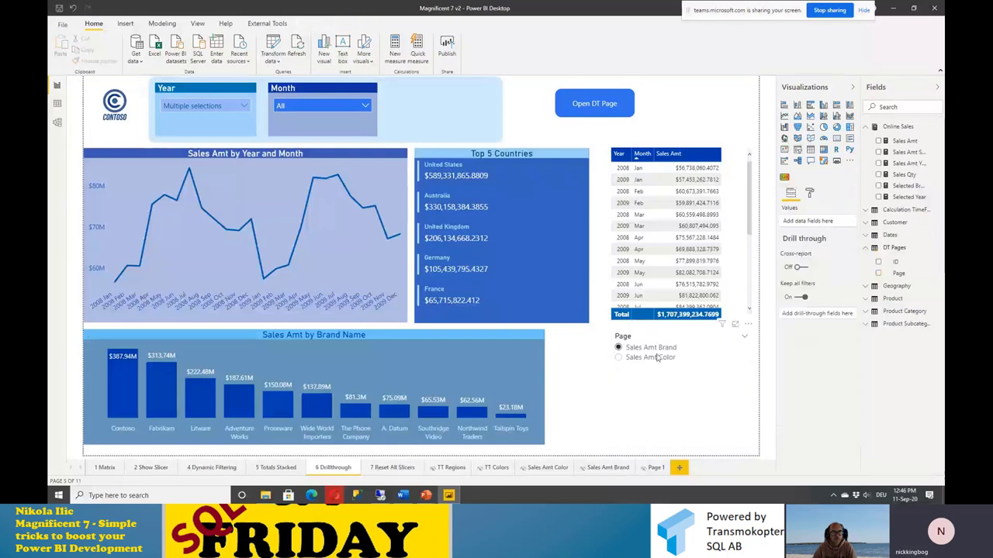
drag(698, 348, 670, 367)
click(664, 418)
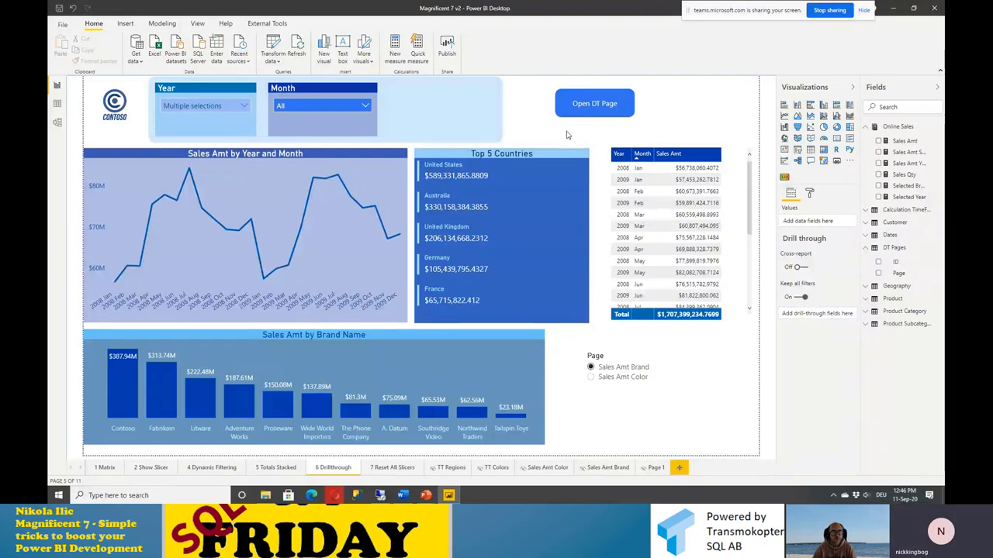
Step: Create a measure in DT Pages defined as Selected Page = "Open "&SELECTEDVALUE('DT Pages'[Page])
click(938, 249)
key(Escape)
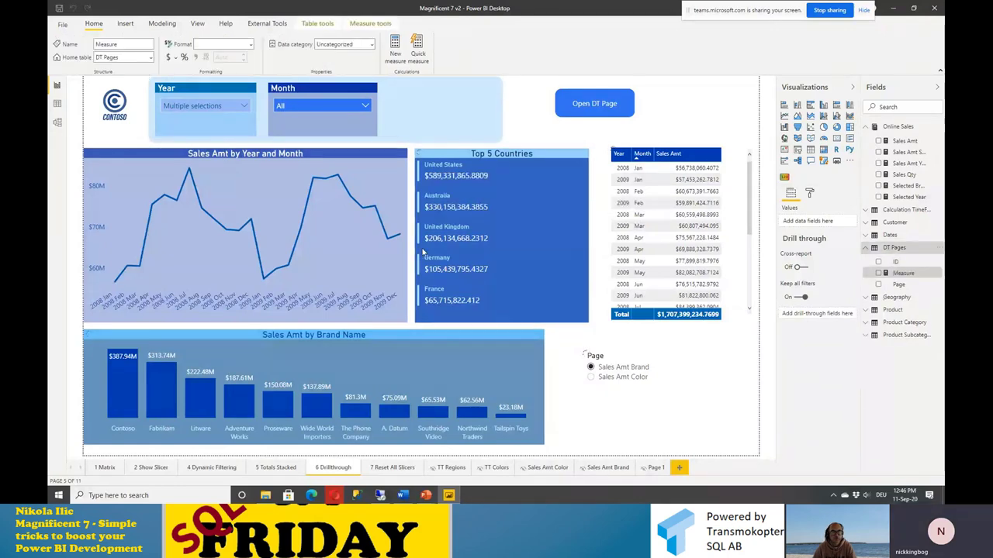
text(Selected)
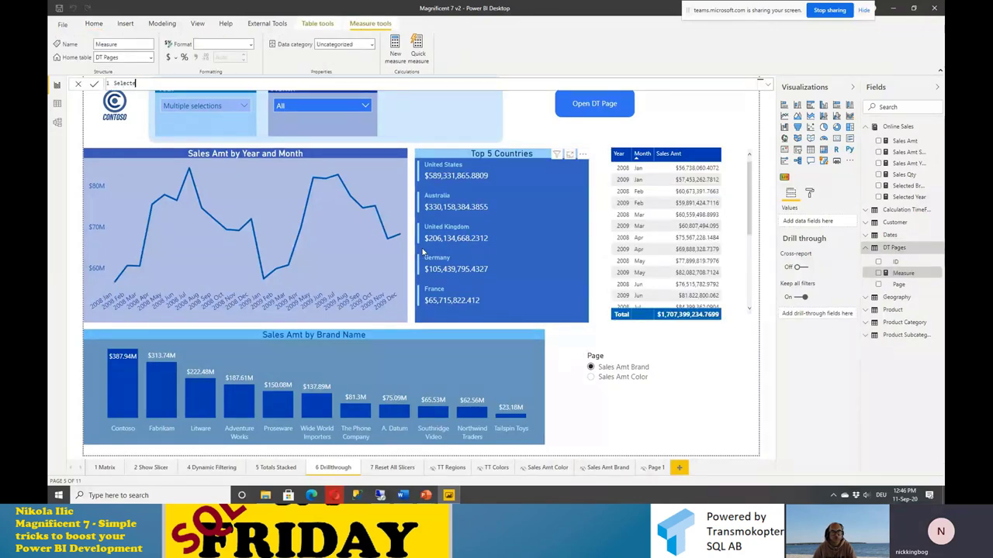
text( Page)
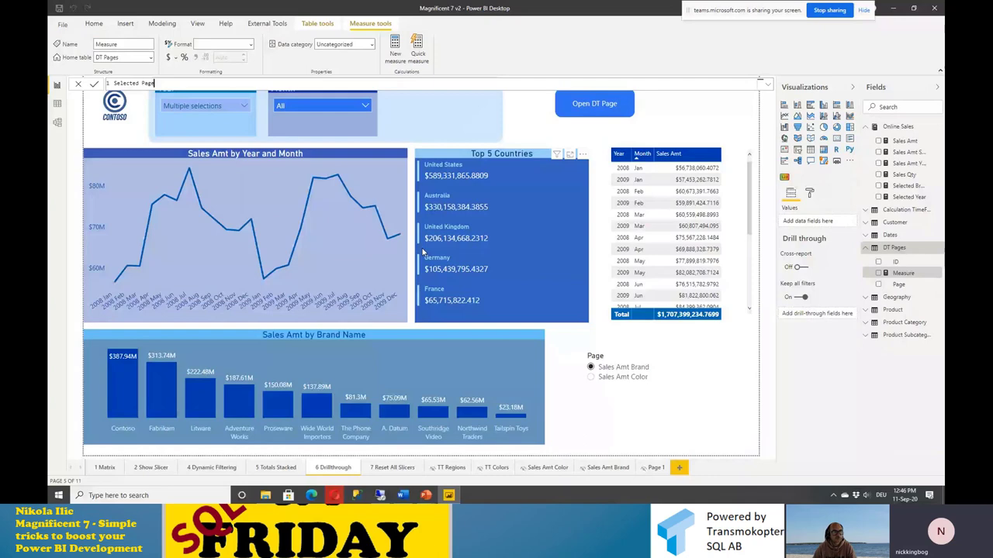
text( = "Open)
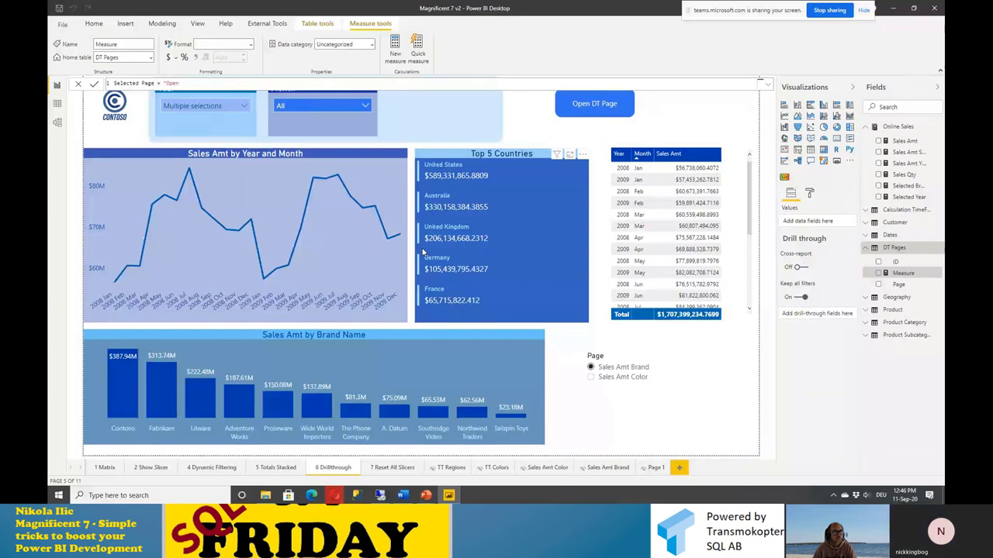
text( "&S)
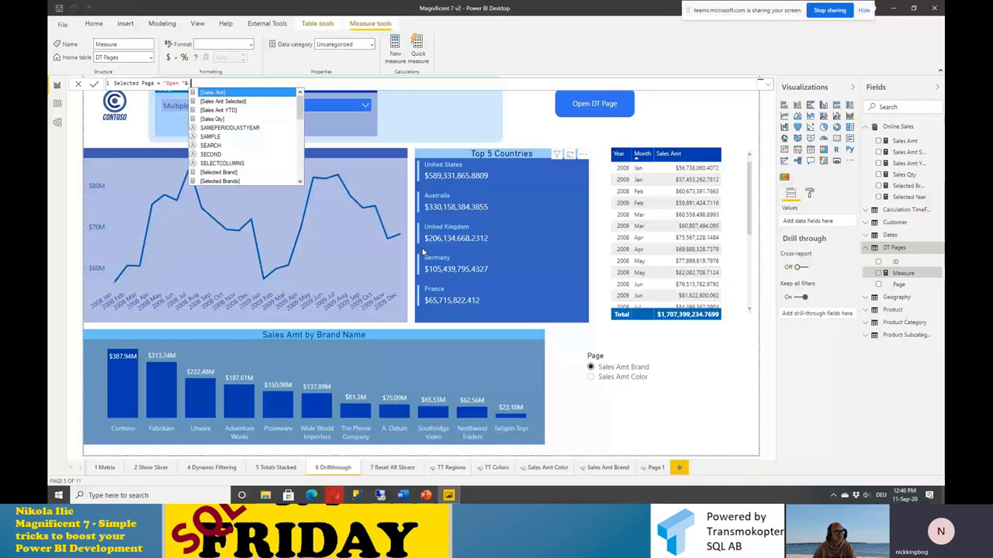
text(ELECTEDVALUE)
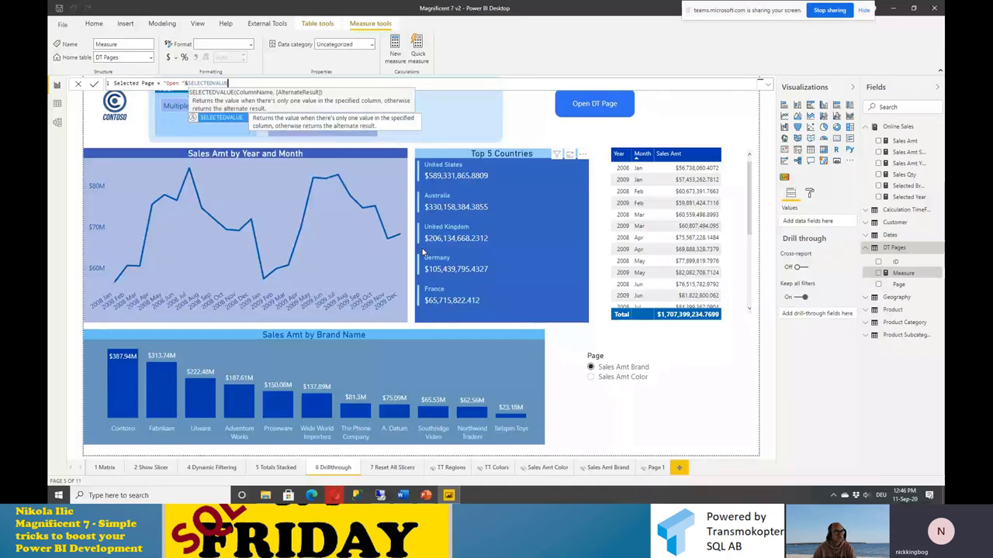
text(()
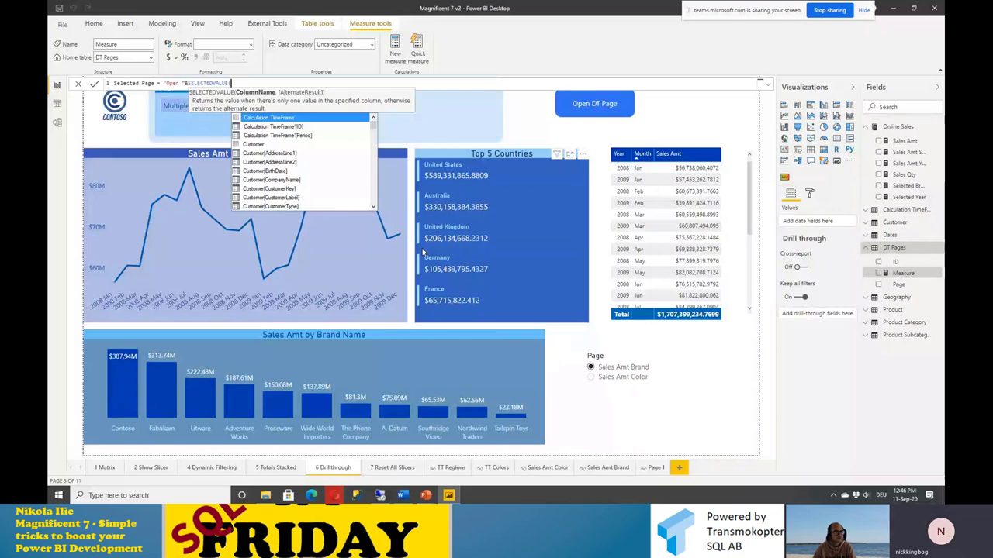
text(Pag)
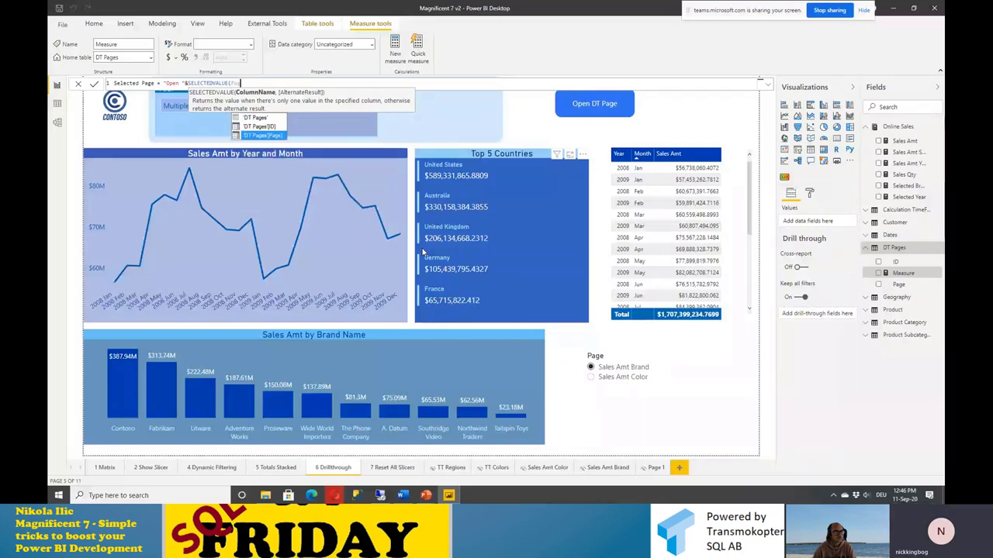
key(Tab)
text())
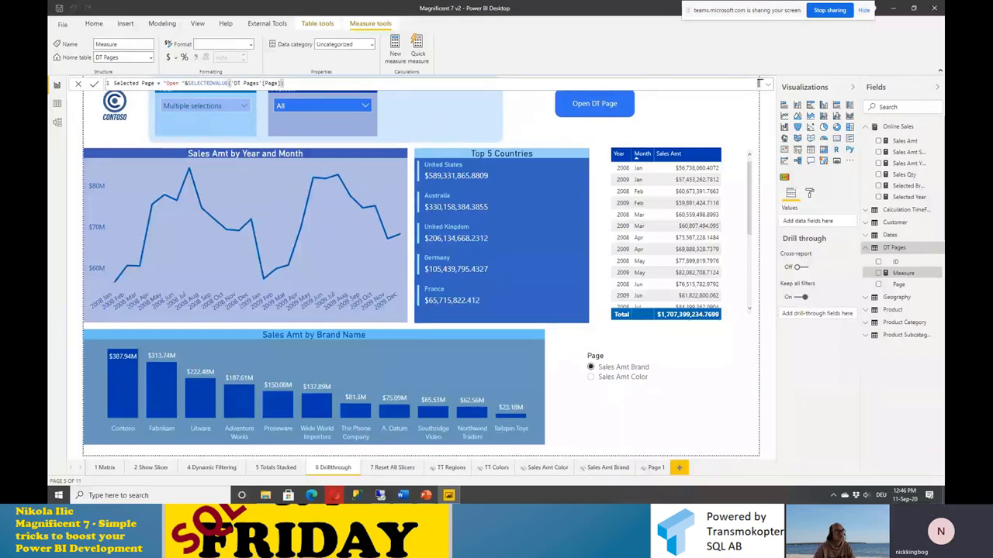
key(Return)
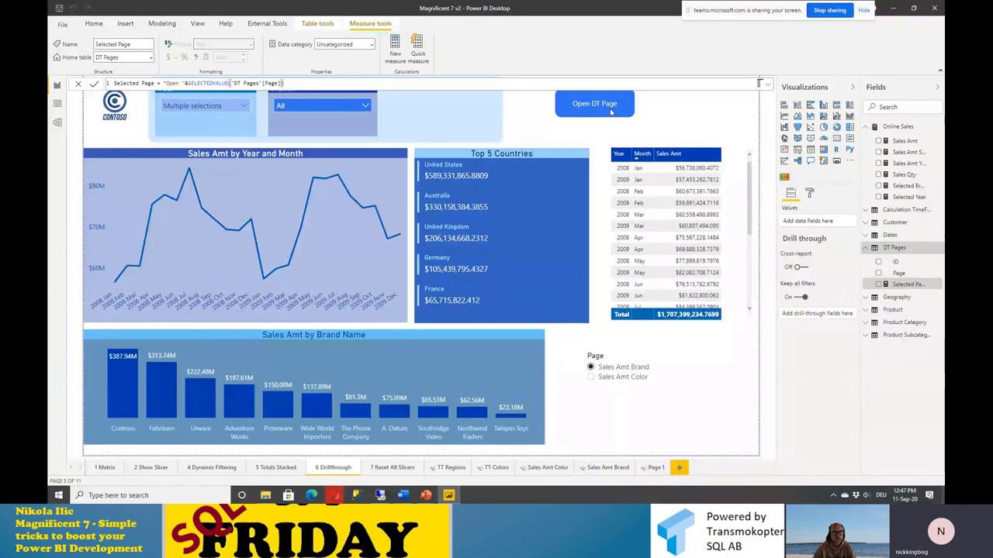
Step: Base the Open DT Page button's text on the Selected Page measure and test it with both Page slicer options
click(610, 112)
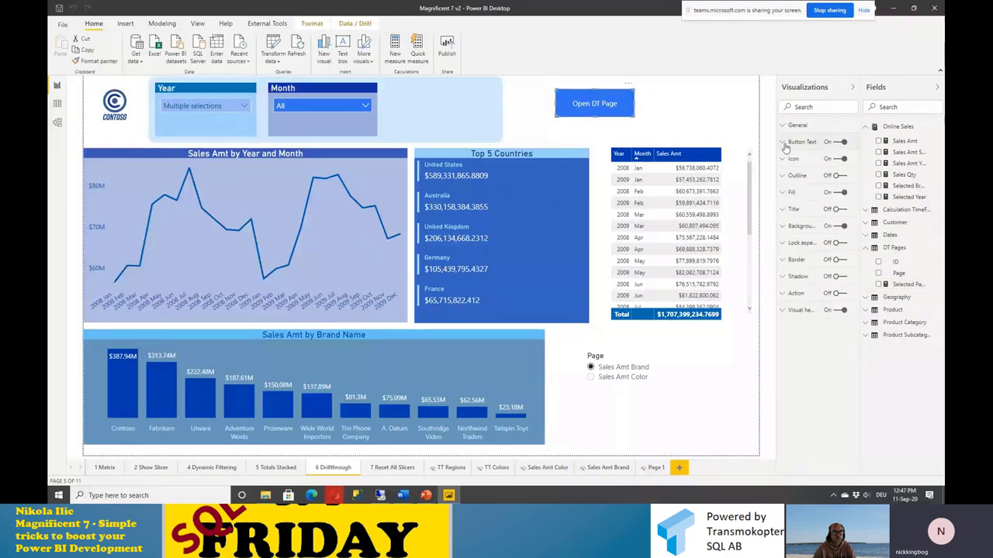
click(784, 145)
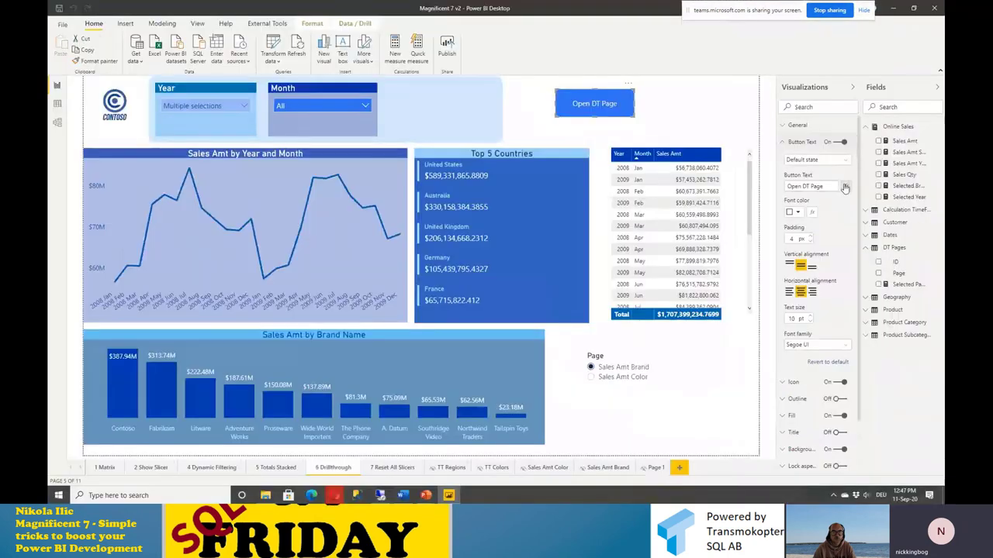
click(855, 185)
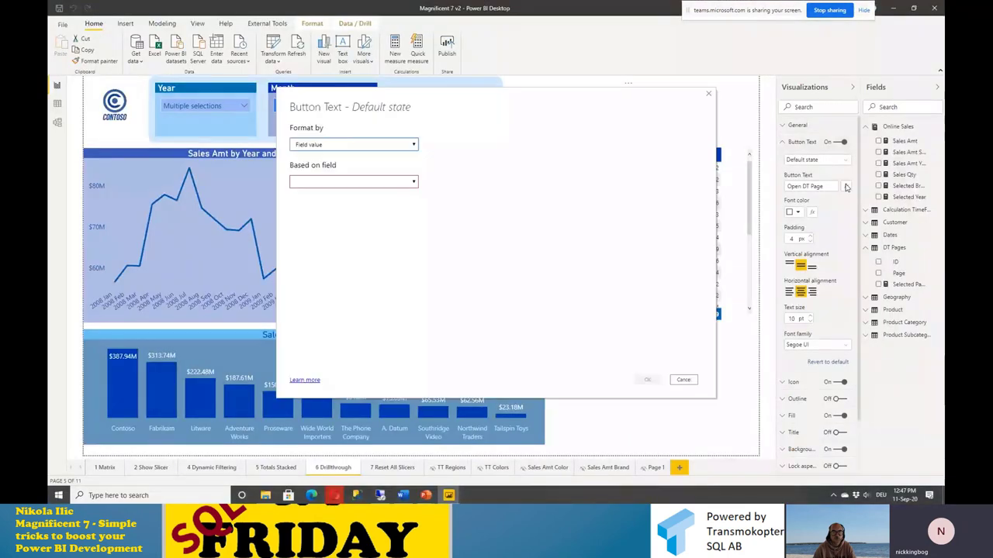
click(405, 182)
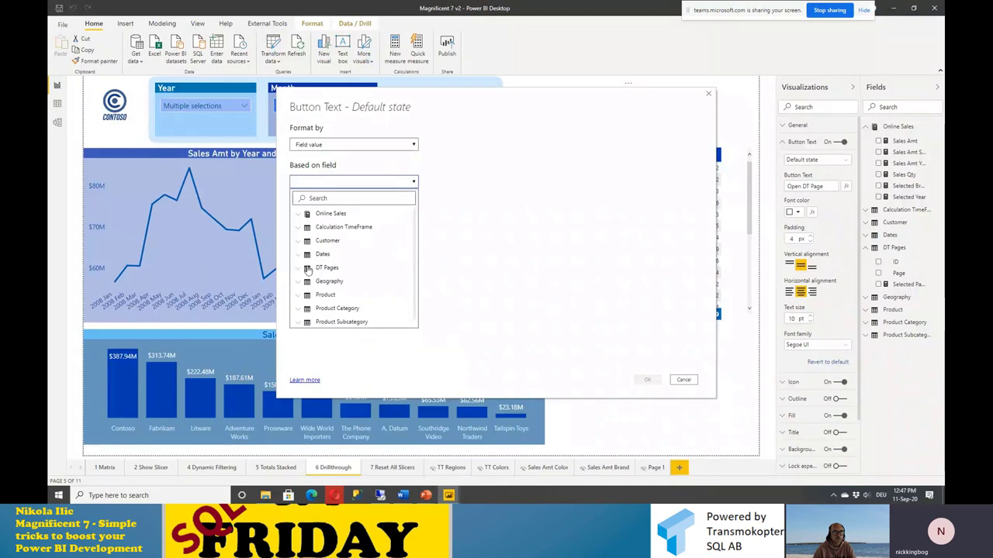
click(304, 268)
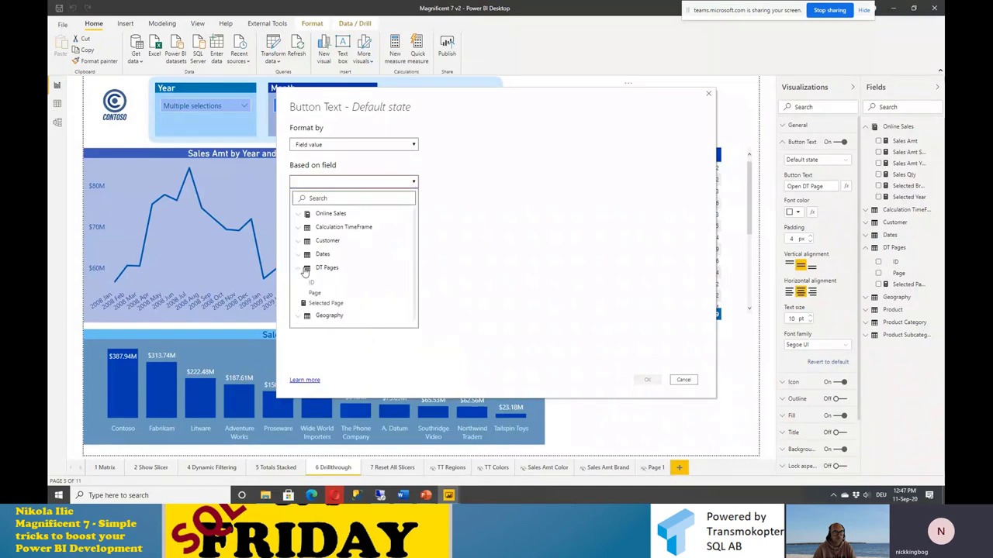
click(322, 303)
click(648, 379)
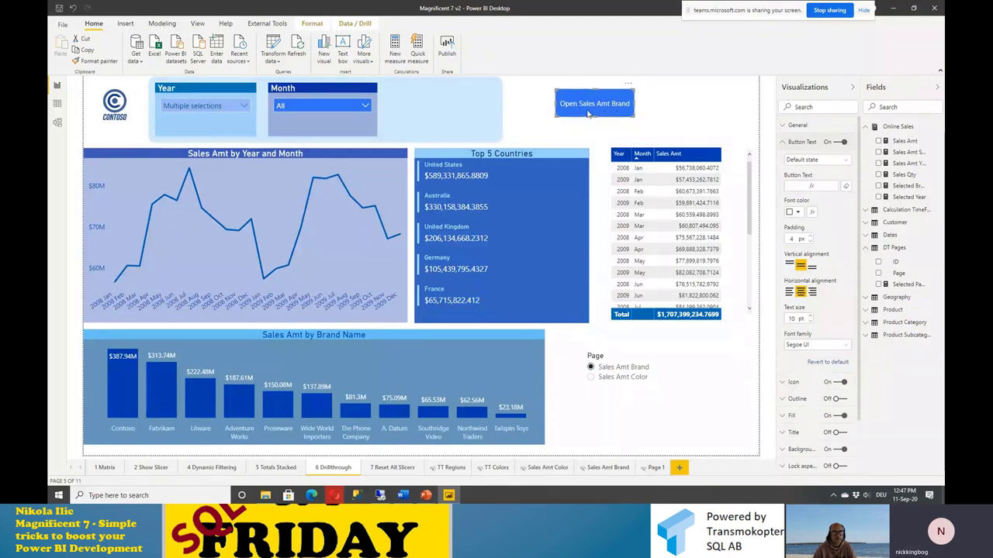
click(592, 377)
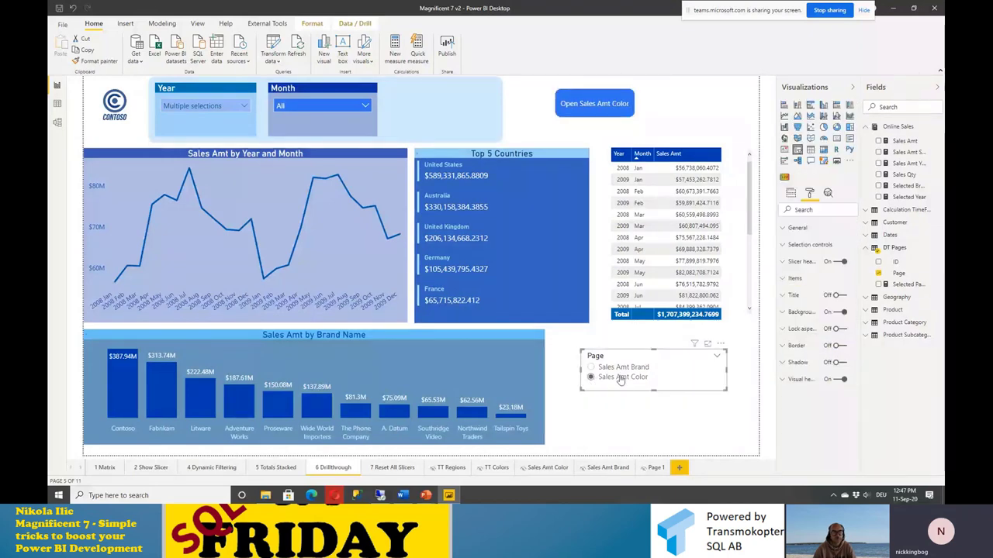
click(591, 366)
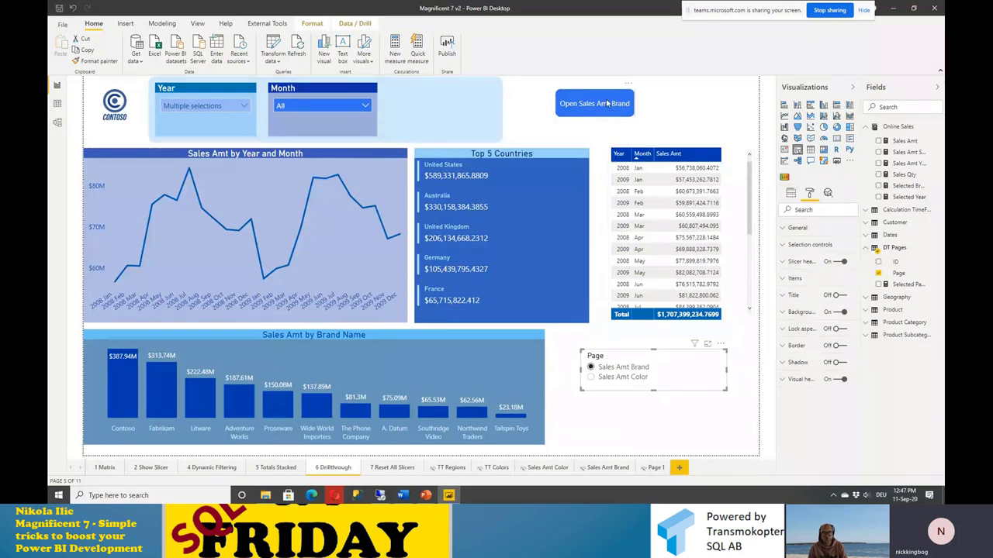
Step: Turn on the button's action as Drill through, with its destination based on the first value of the DT Pages Page field
click(608, 104)
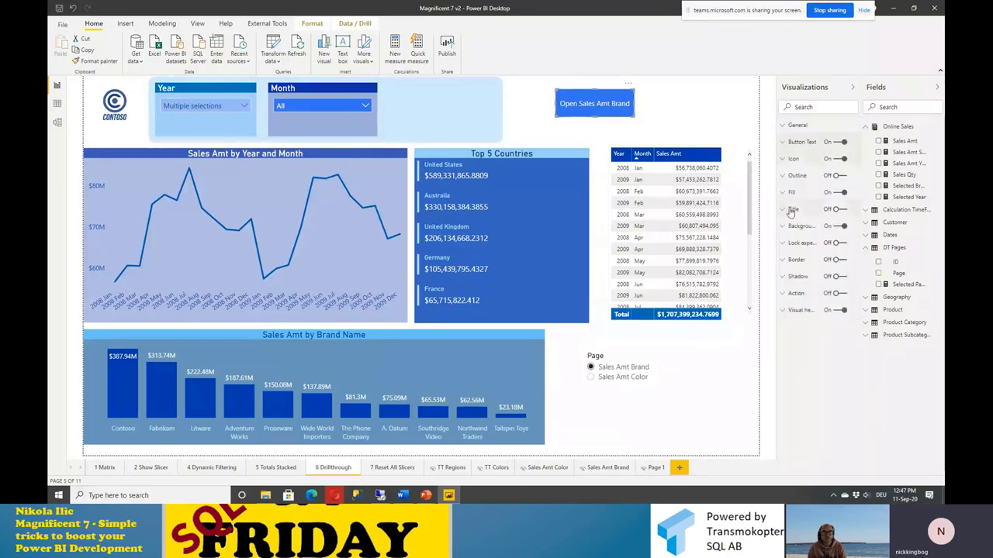
click(795, 293)
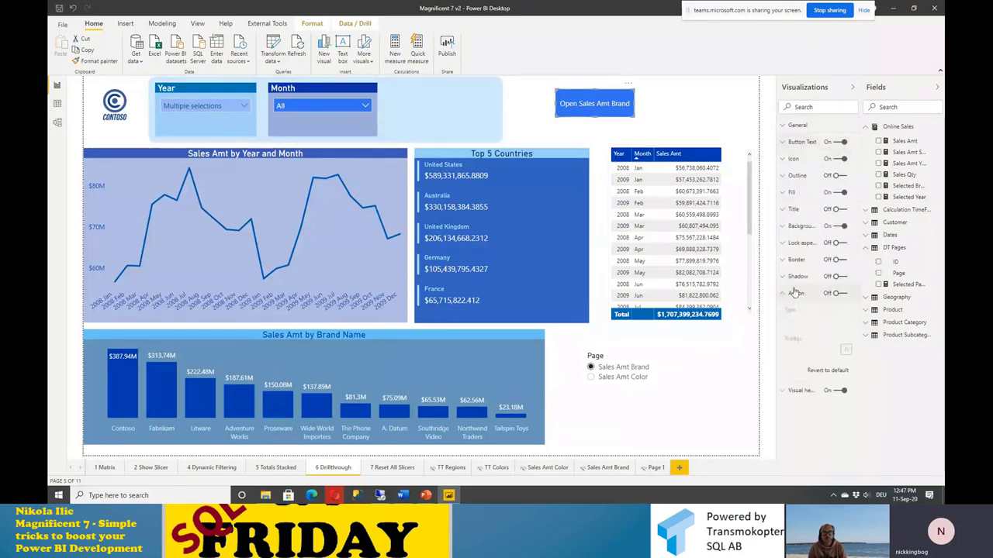
click(837, 293)
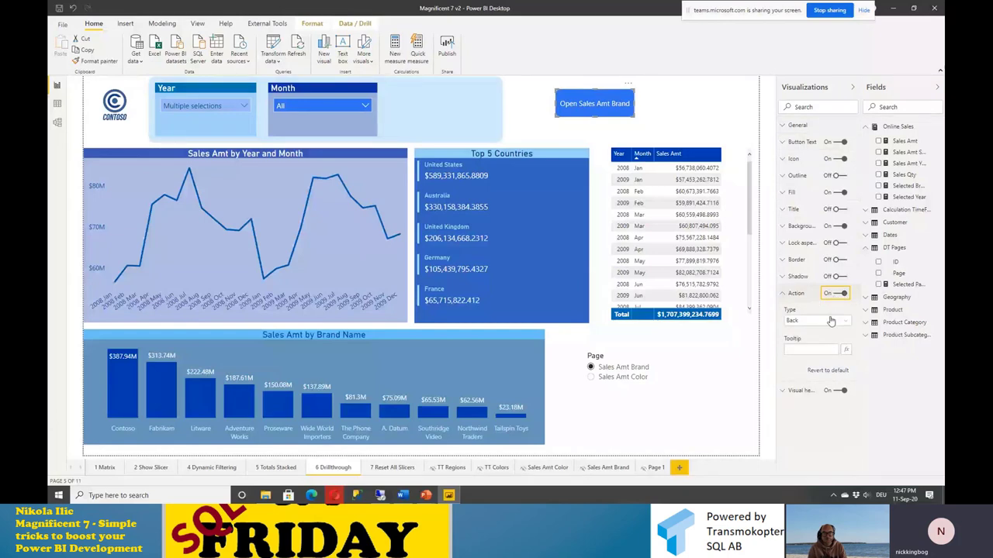
click(831, 321)
click(809, 354)
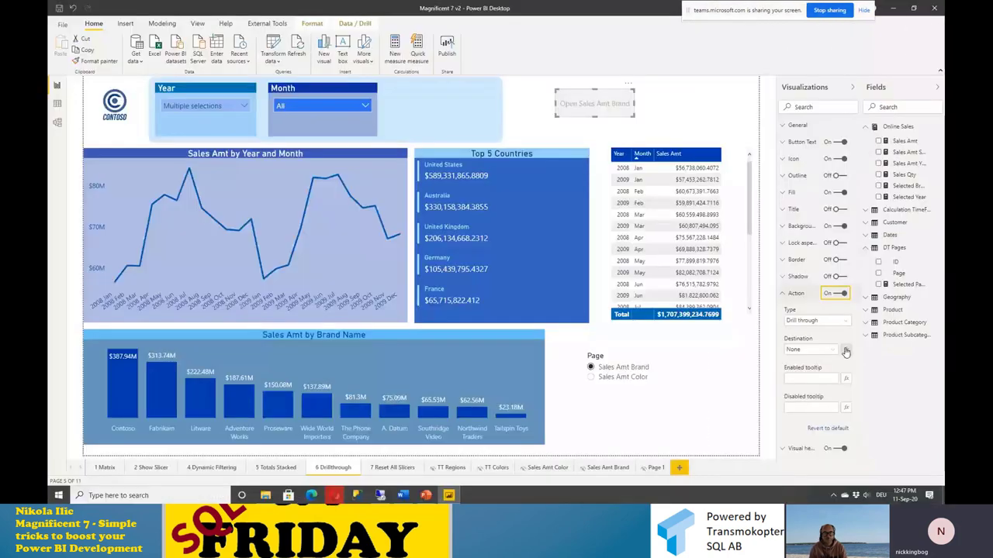
click(845, 351)
click(413, 183)
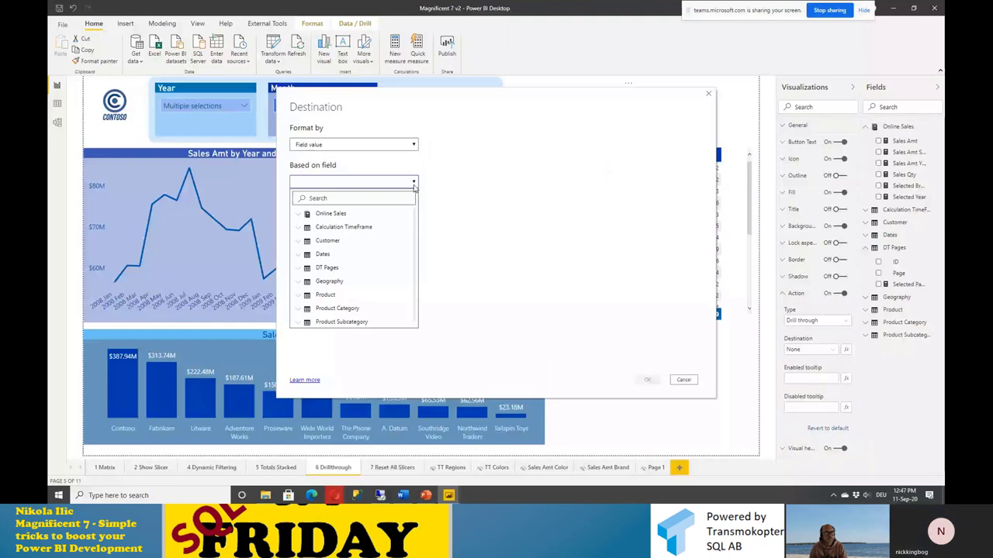
click(328, 276)
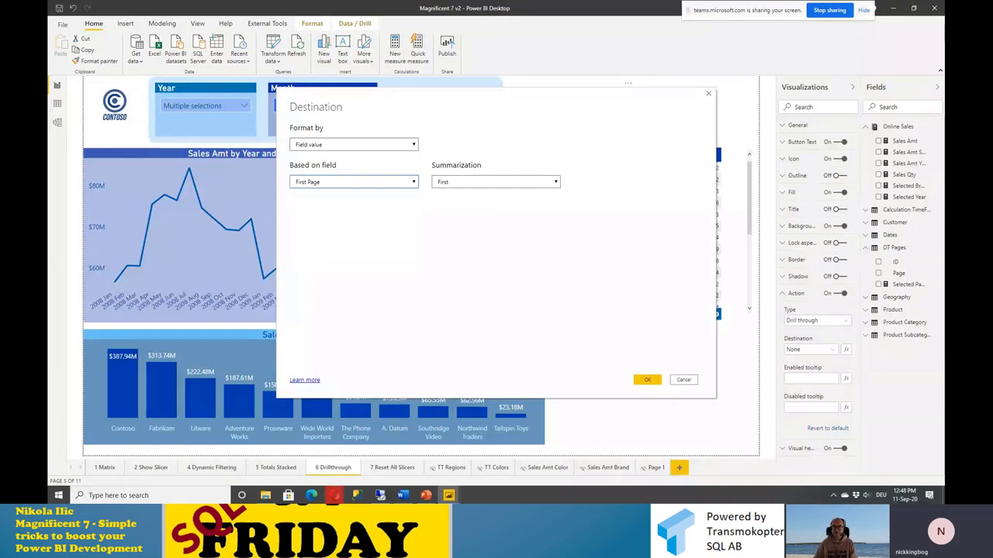
click(646, 379)
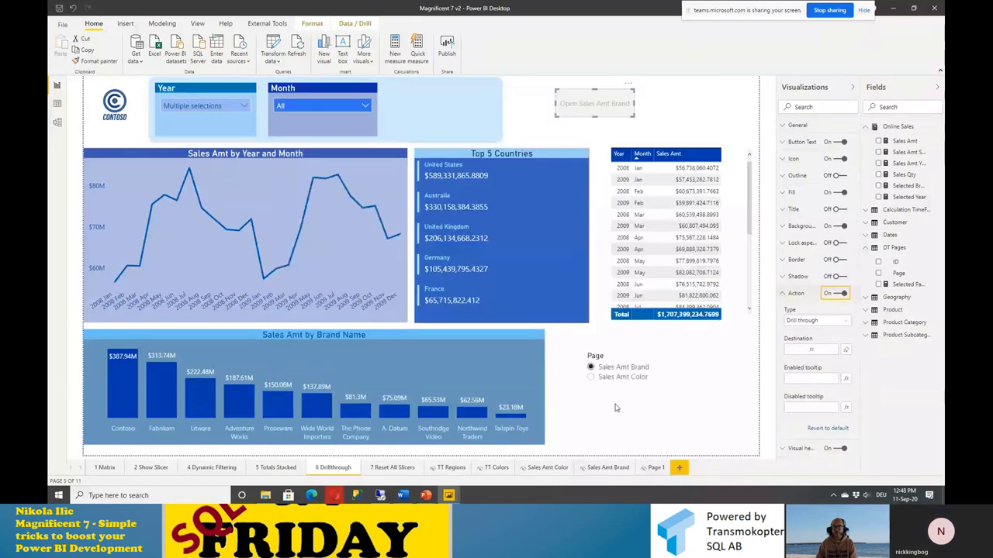
click(528, 101)
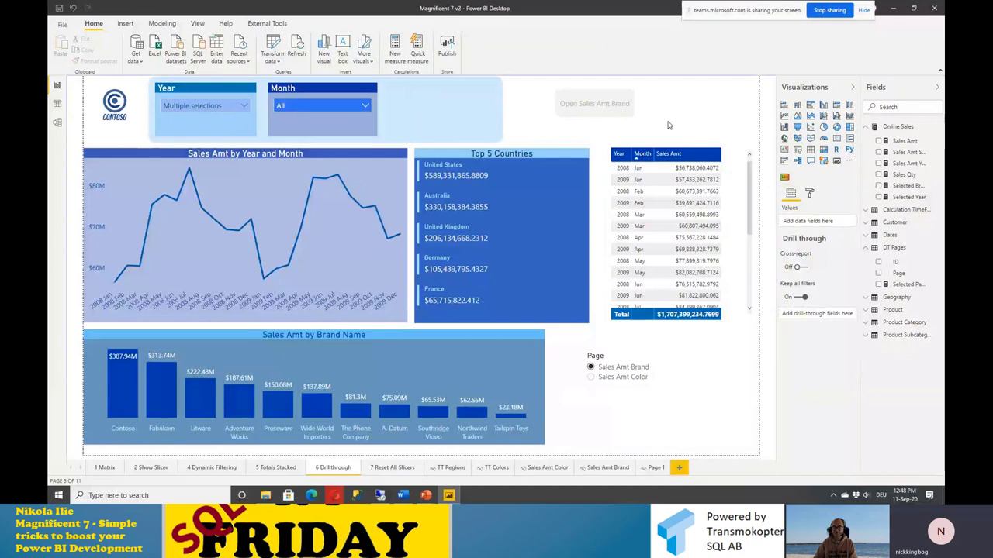
Step: Test the button's drillthrough to Sales Amt Brand for 2009 March and 2009 May, going back to the report page each time
click(643, 230)
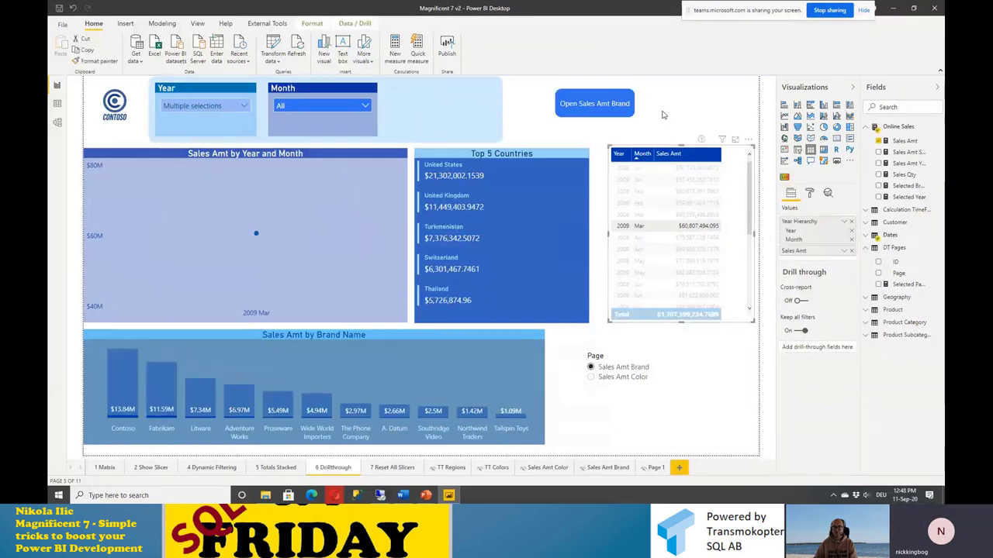
ctrl+click(584, 102)
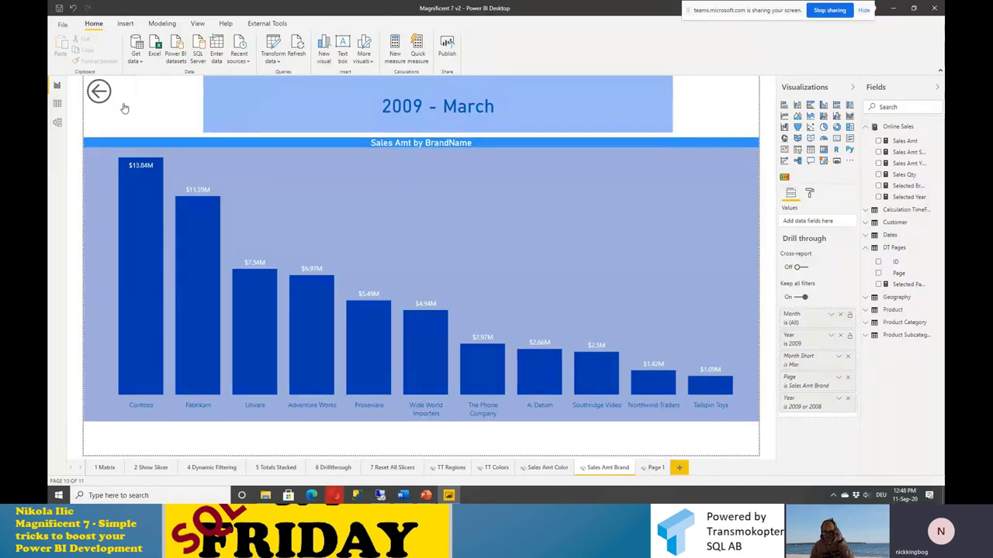
ctrl+click(98, 92)
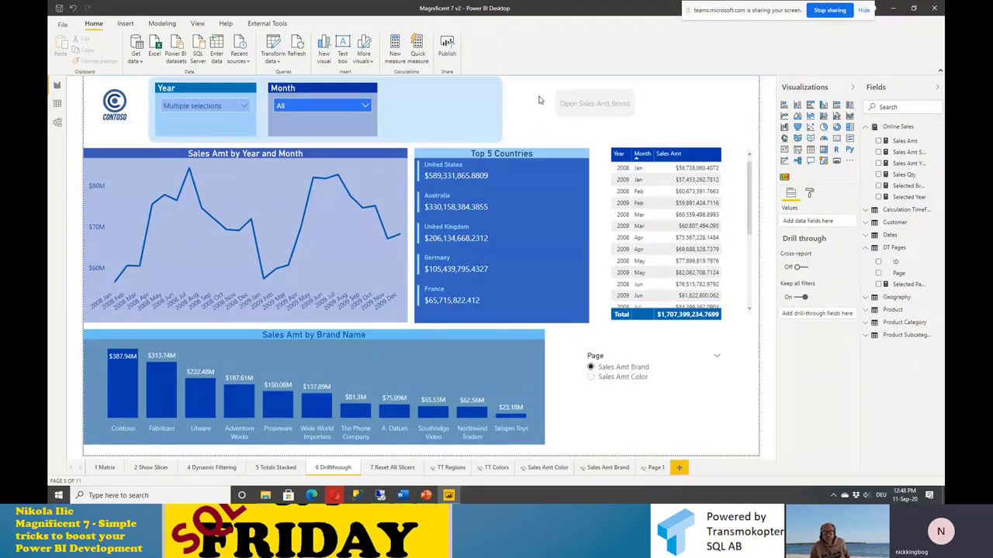
click(645, 277)
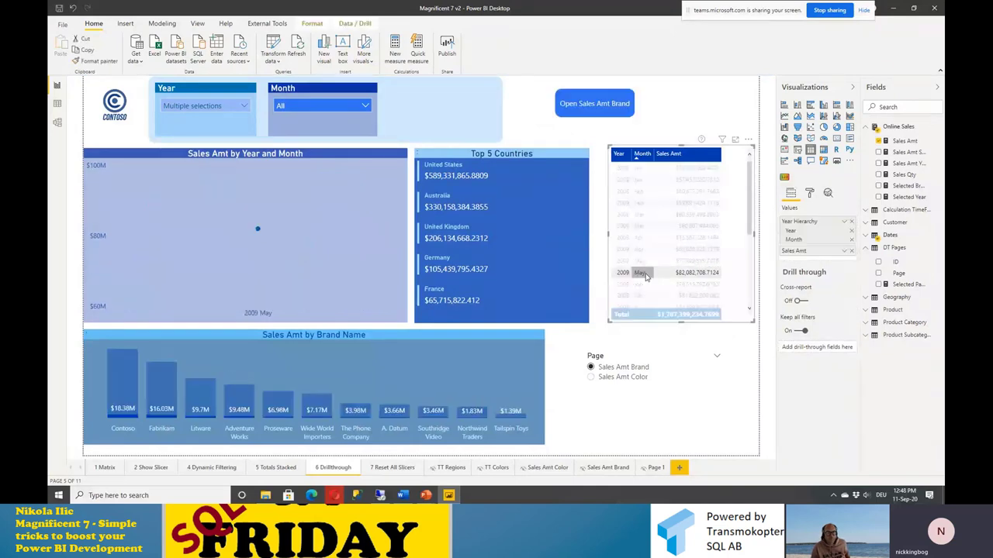
ctrl+click(594, 102)
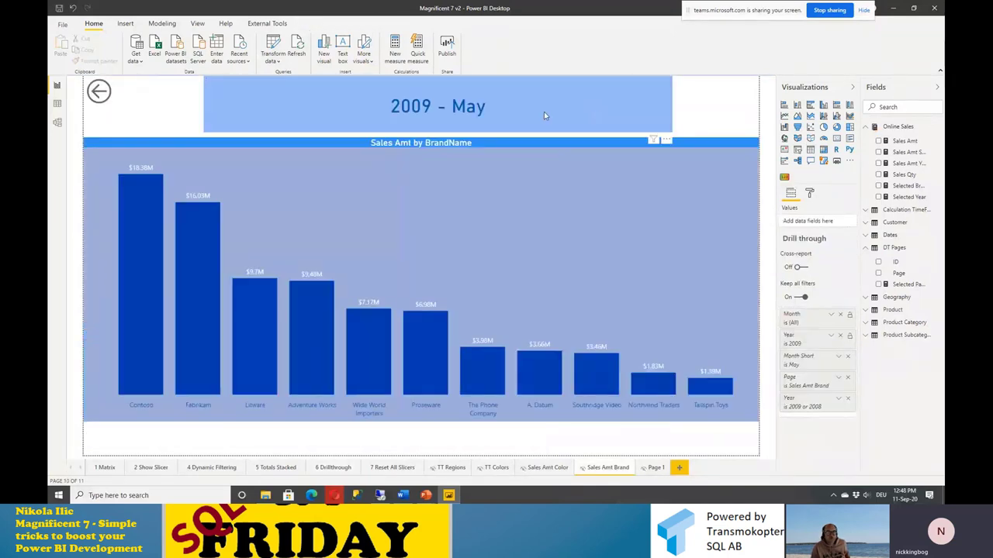
ctrl+click(99, 92)
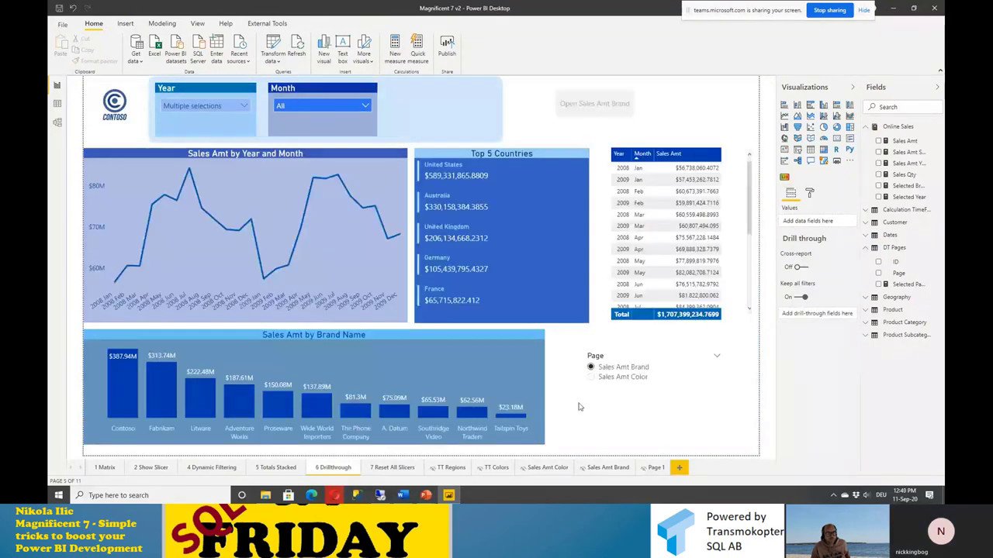
Step: Choose Sales Amt Color in the Page slicer, drill through for Wide World Importers with the button, and return
click(590, 377)
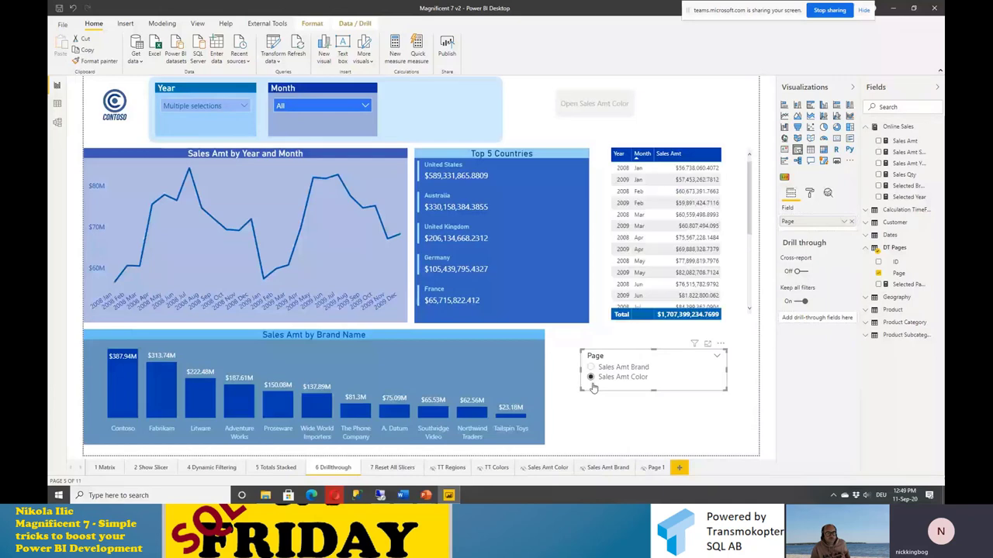
click(631, 120)
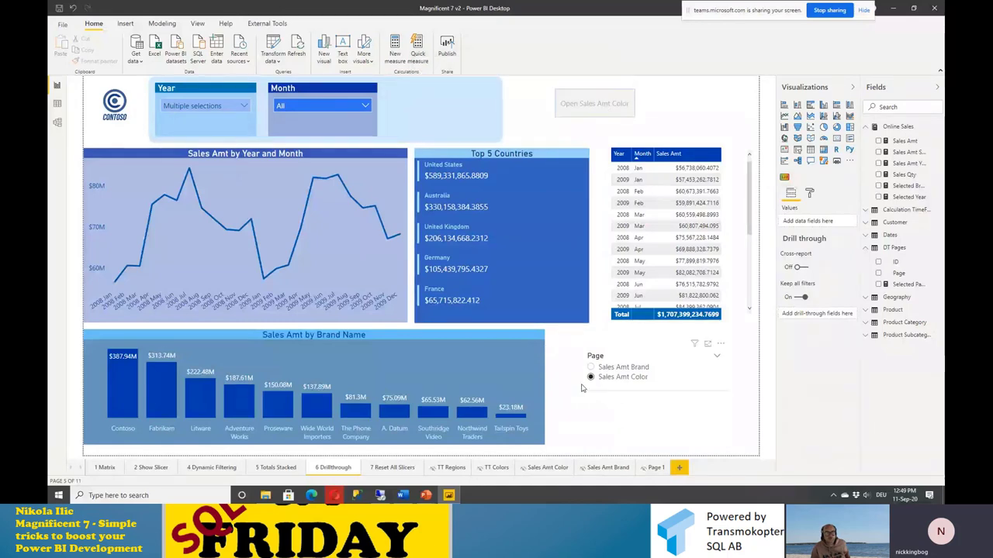
click(325, 415)
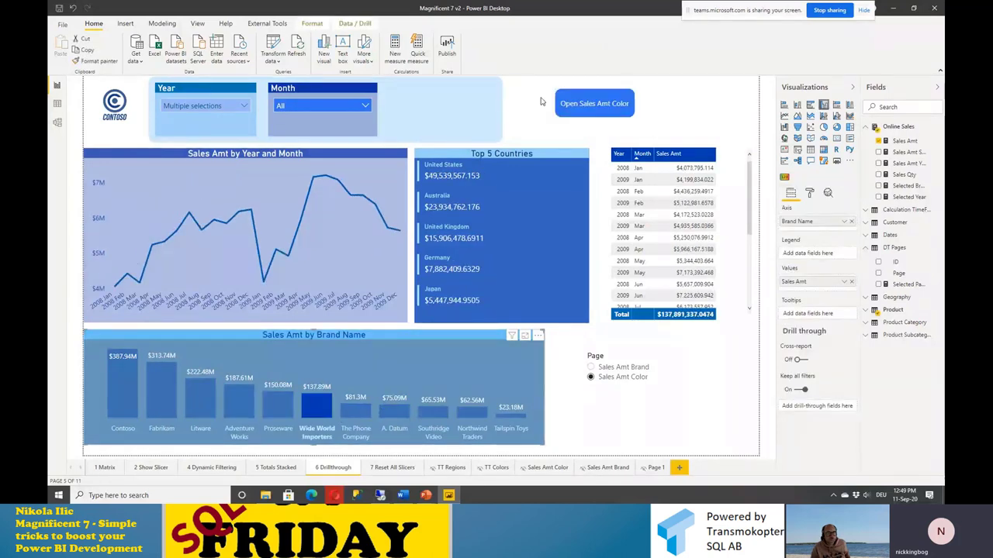
ctrl+click(568, 100)
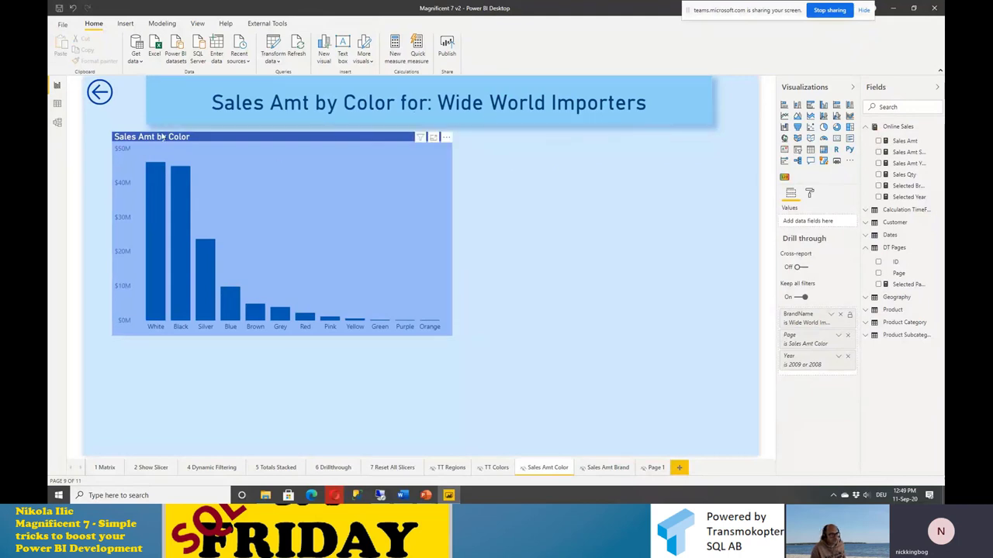
ctrl+click(99, 93)
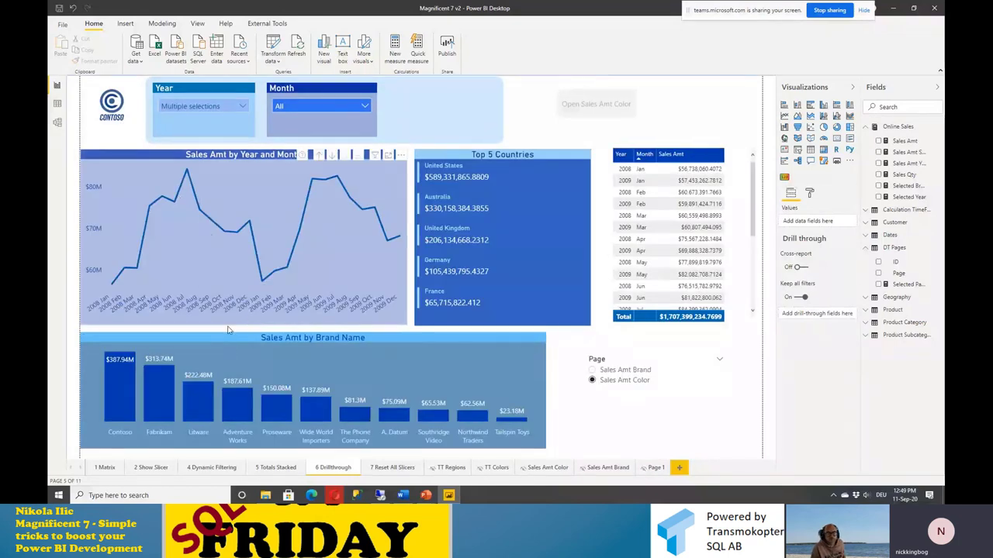
Step: Drill through to Sales Amt Color for the Contoso brand with the button and return to the report page
click(123, 390)
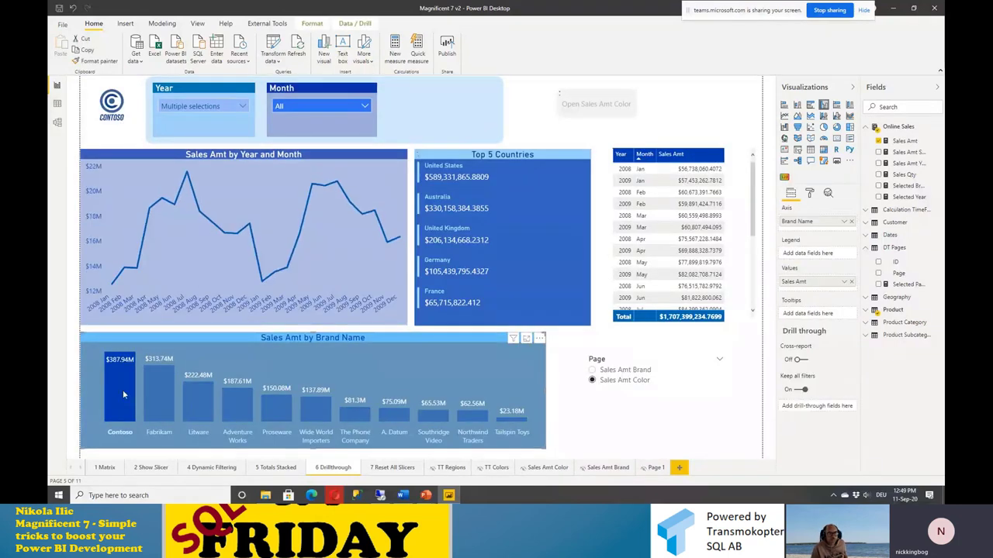
ctrl+click(592, 102)
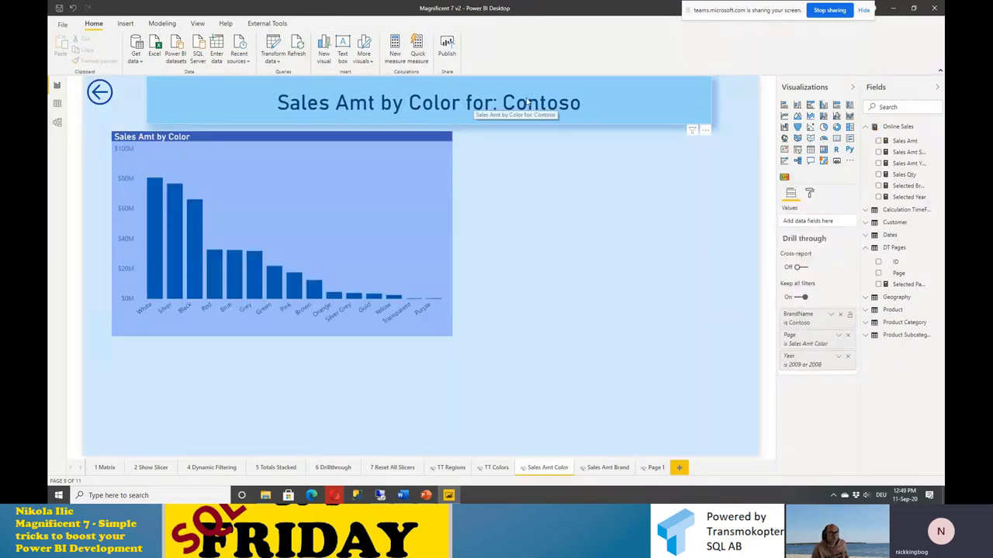
ctrl+click(99, 92)
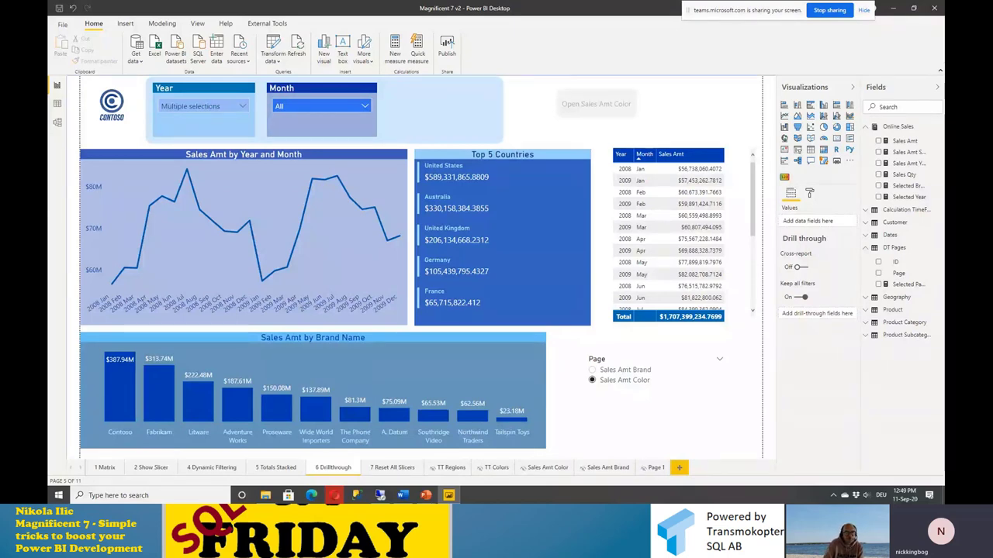
Step: Switch to the open PowerPoint presentation
mouse_move(429, 498)
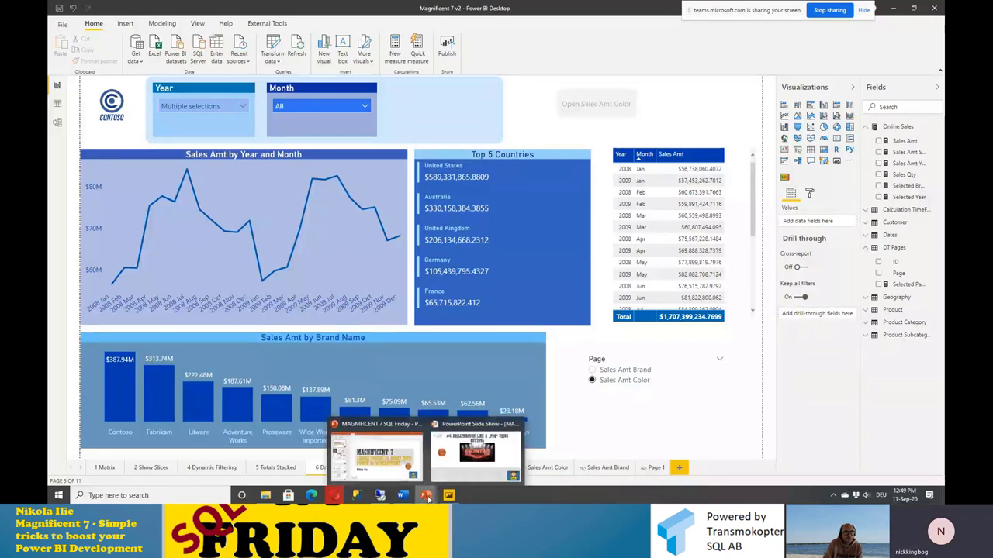